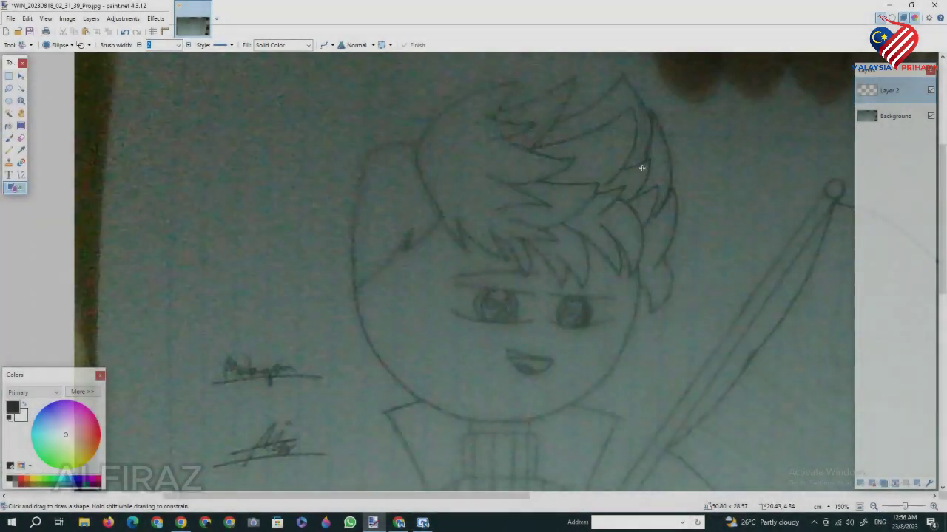
# Step: Draw a circle about 10.1 × 10.2 cm and fit it over the sketched head outline
pyautogui.moveTo(667, 186)
pyautogui.mouseDown()
pyautogui.moveTo(421, 445)
pyautogui.moveTo(408, 446)
pyautogui.mouseUp()
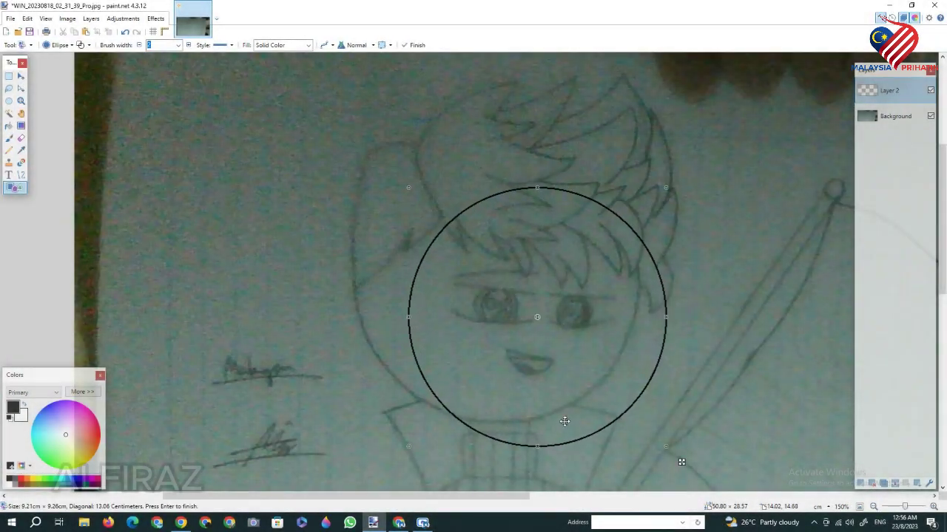
pyautogui.moveTo(580, 411); pyautogui.dragTo(541, 387)
pyautogui.moveTo(366, 165); pyautogui.dragTo(348, 145)
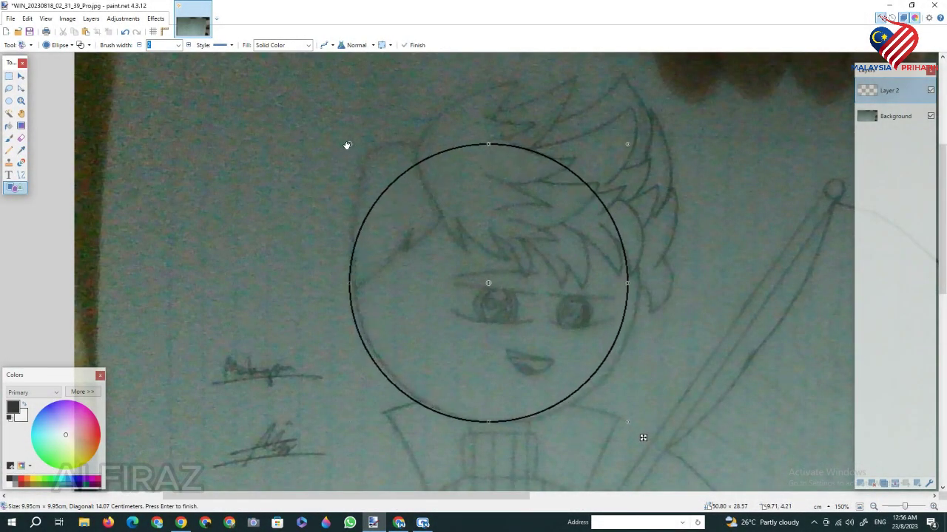
pyautogui.moveTo(450, 291); pyautogui.dragTo(461, 292)
pyautogui.moveTo(497, 144); pyautogui.dragTo(495, 141)
pyautogui.moveTo(358, 284); pyautogui.dragTo(353, 283)
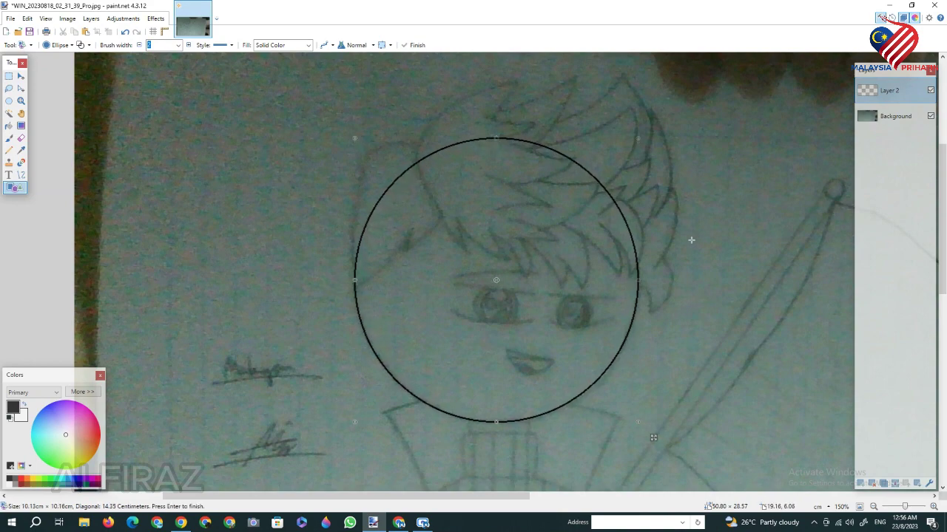
# Step: Trace the neck lines and the rounded turtleneck band below the head with the Paintbrush
pyautogui.click(9, 138)
pyautogui.scroll(-3, 483, 321)
pyautogui.scroll(3, 469, 275)
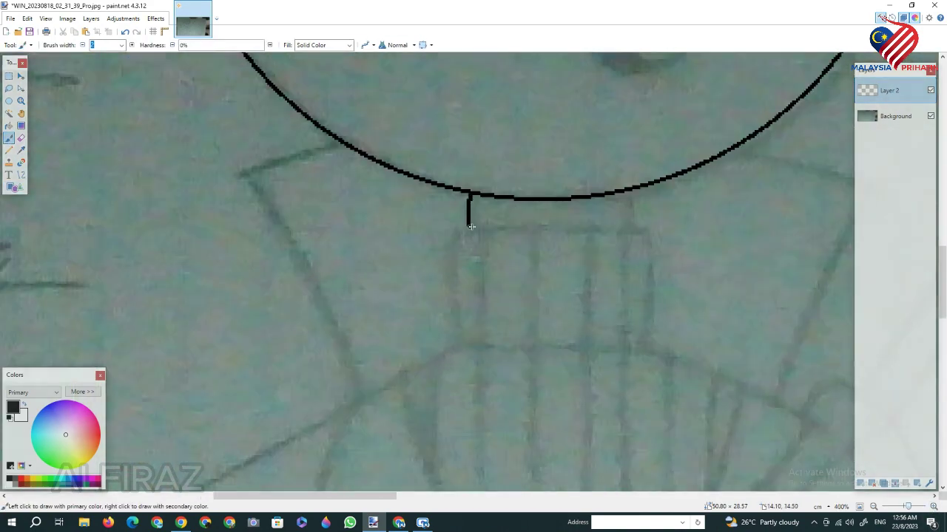
pyautogui.moveTo(651, 234)
pyautogui.mouseDown()
pyautogui.moveTo(548, 223)
pyautogui.moveTo(455, 236)
pyautogui.moveTo(462, 348)
pyautogui.mouseUp()
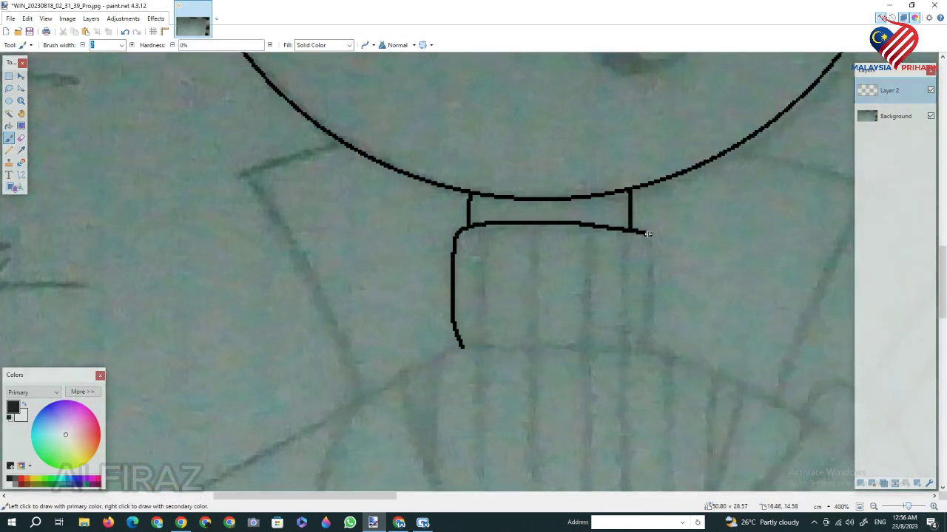
pyautogui.moveTo(648, 235)
pyautogui.mouseDown()
pyautogui.moveTo(649, 347)
pyautogui.moveTo(641, 230)
pyautogui.moveTo(462, 223)
pyautogui.moveTo(482, 232)
pyautogui.moveTo(653, 228)
pyautogui.mouseUp()
pyautogui.scroll(-2, 649, 346)
pyautogui.hotkey('ctrl', 'z')
pyautogui.scroll(-1, 653, 228)
# Step: Trace the shoulder line on the figure's left side and continue down the outer sleeve to the sheet's lower edge
pyautogui.moveTo(461, 169); pyautogui.dragTo(190, 300)
pyautogui.click(873, 507)
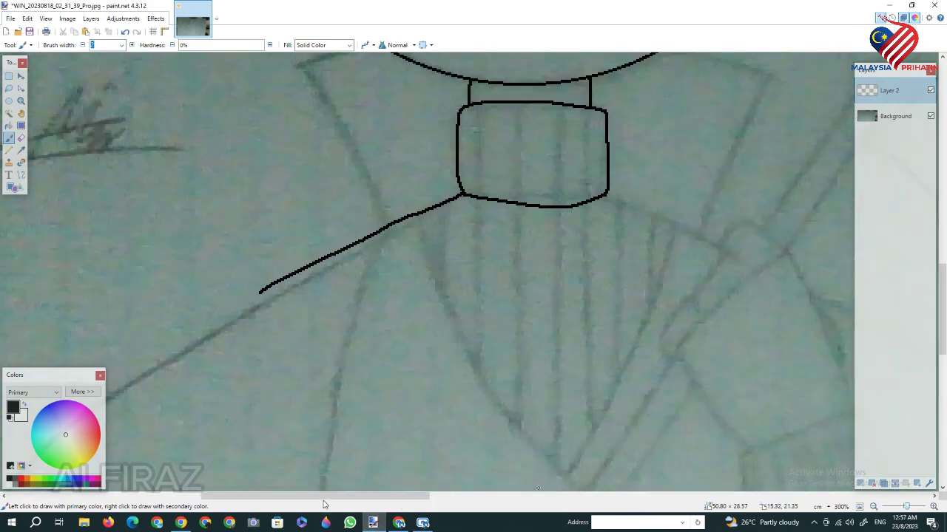
pyautogui.moveTo(323, 501); pyautogui.dragTo(249, 501)
pyautogui.hotkey('ctrl', 'z')
pyautogui.moveTo(772, 195)
pyautogui.mouseDown()
pyautogui.moveTo(549, 318)
pyautogui.moveTo(333, 456)
pyautogui.mouseUp()
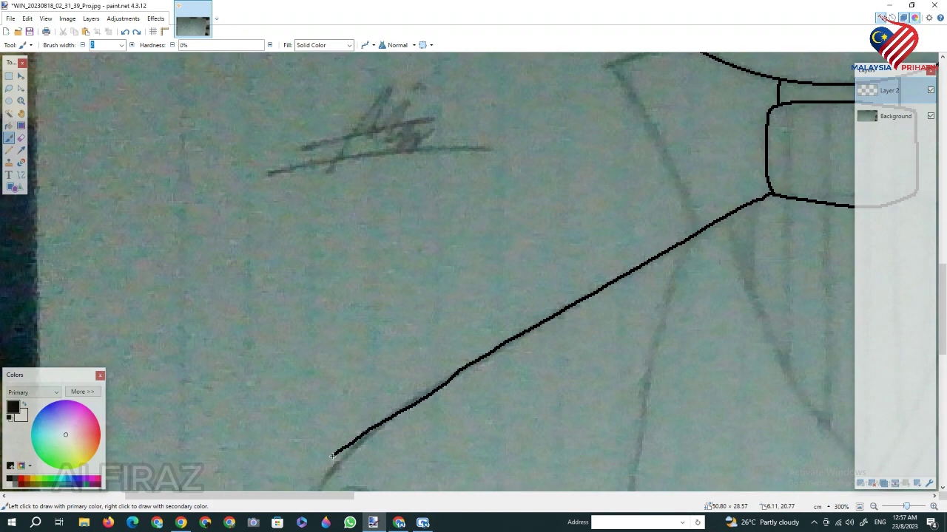
pyautogui.scroll(-4, 333, 456)
pyautogui.moveTo(332, 220); pyautogui.dragTo(297, 313)
pyautogui.scroll(-3, 298, 312)
pyautogui.scroll(-1, 298, 142)
pyautogui.moveTo(297, 86); pyautogui.dragTo(296, 280)
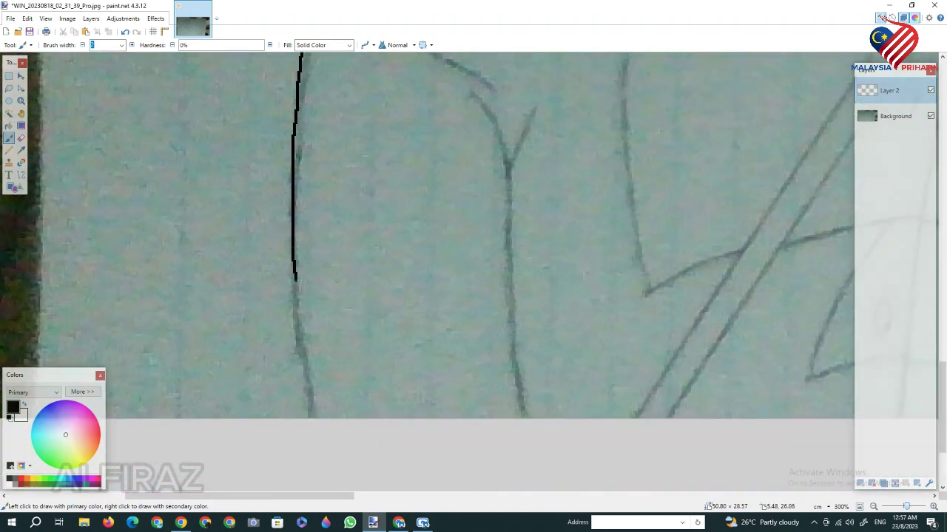
# Step: Trace the inner sleeve line, its forked armpit fold and the crease below the left shoulder
pyautogui.moveTo(502, 153); pyautogui.dragTo(532, 419)
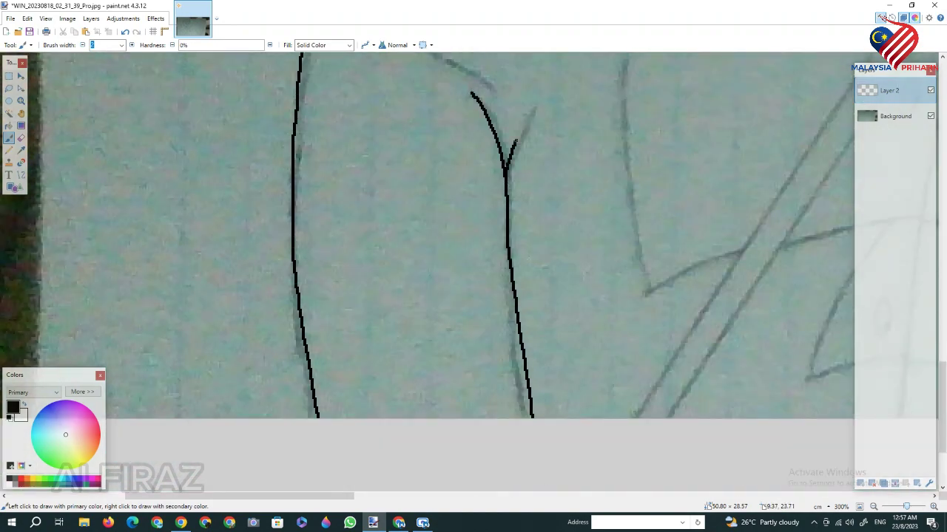
pyautogui.moveTo(516, 140); pyautogui.dragTo(538, 109)
pyautogui.scroll(3, 538, 109)
pyautogui.moveTo(435, 292); pyautogui.dragTo(477, 331)
# Step: Draw the upright collar flaps on both sides of the neck and the short shoulder line on the right
pyautogui.scroll(4, 477, 330)
pyautogui.moveTo(281, 497); pyautogui.dragTo(375, 496)
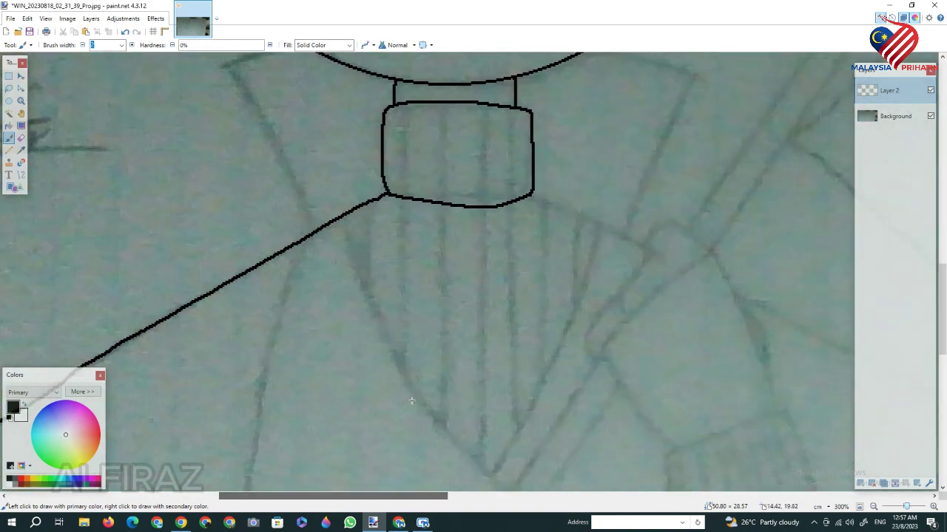
pyautogui.scroll(3, 318, 414)
pyautogui.moveTo(303, 415)
pyautogui.mouseDown()
pyautogui.moveTo(262, 246)
pyautogui.moveTo(281, 363)
pyautogui.mouseUp()
pyautogui.click(125, 32)
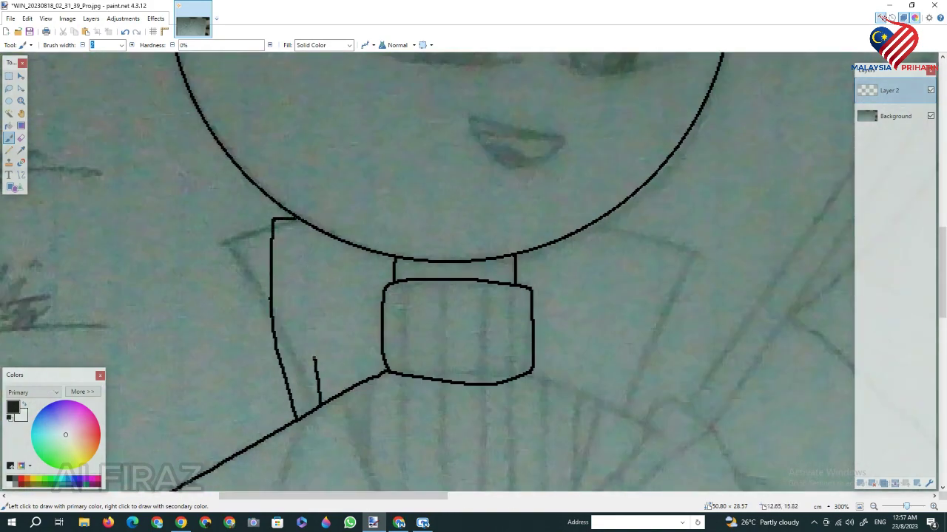
pyautogui.moveTo(314, 358); pyautogui.dragTo(297, 219)
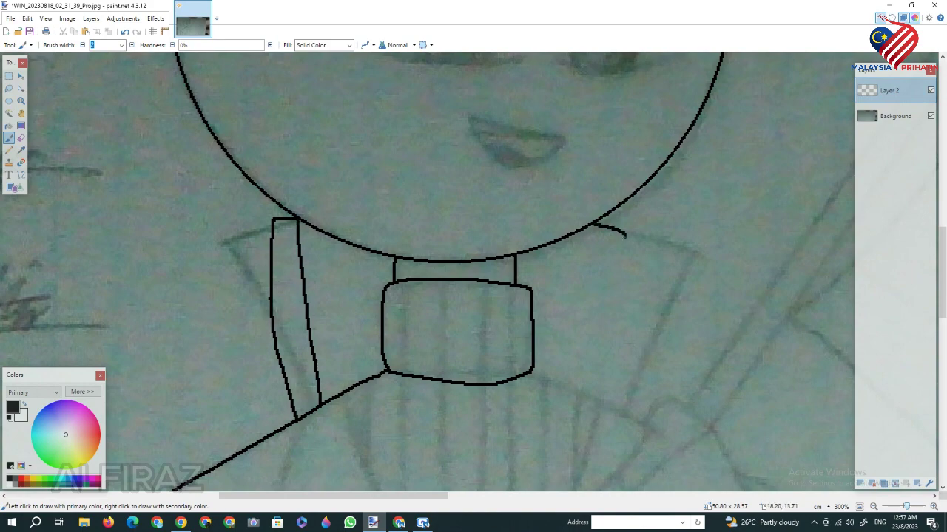
pyautogui.moveTo(625, 237)
pyautogui.mouseDown()
pyautogui.moveTo(625, 346)
pyautogui.moveTo(611, 405)
pyautogui.mouseUp()
pyautogui.scroll(-3, 525, 255)
pyautogui.moveTo(614, 288); pyautogui.dragTo(641, 305)
# Step: Trace the curved jacket edge from the left collar down to its pointed corner and along the hem to the flagpole
pyautogui.scroll(-8, 458, 288)
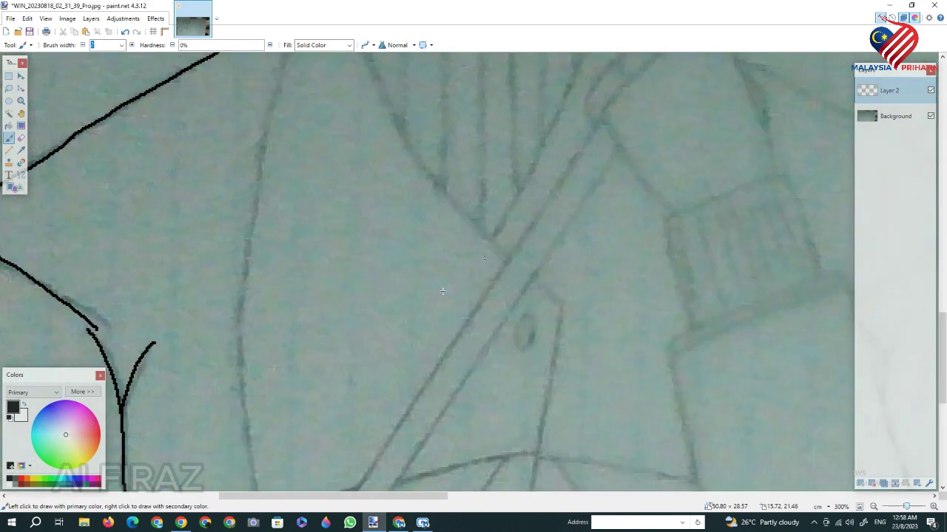
pyautogui.scroll(-3, 451, 288)
pyautogui.scroll(3, 414, 193)
pyautogui.moveTo(354, 87)
pyautogui.mouseDown()
pyautogui.moveTo(327, 173)
pyautogui.moveTo(318, 348)
pyautogui.mouseUp()
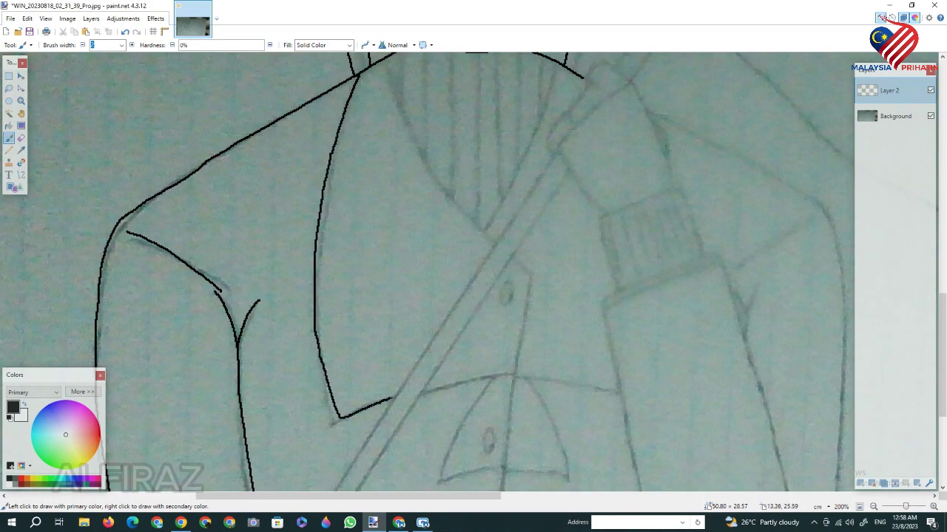
# Step: Trace the V-neckline and the jacket's front opening, including its upper button and the flared flap at the waist
pyautogui.scroll(3, 444, 274)
pyautogui.moveTo(386, 178); pyautogui.dragTo(459, 335)
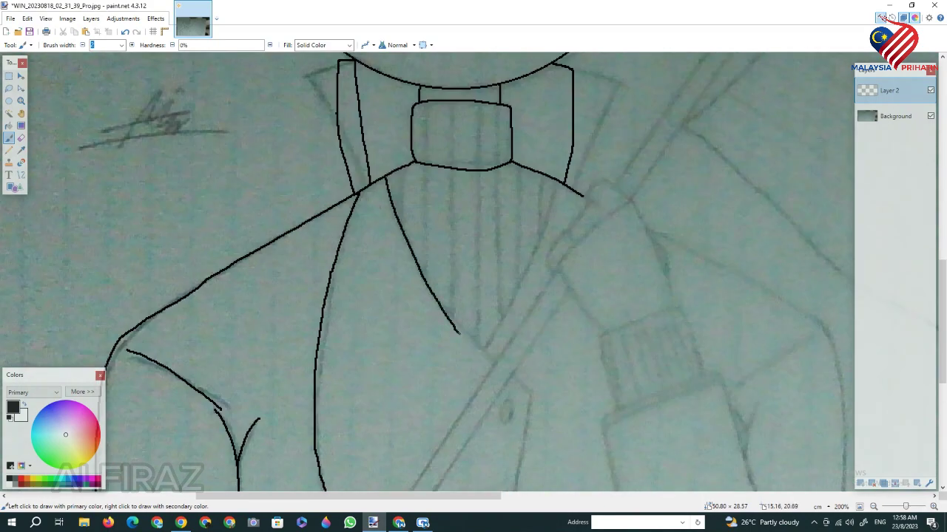
pyautogui.scroll(-6, 530, 391)
pyautogui.moveTo(531, 155); pyautogui.dragTo(500, 428)
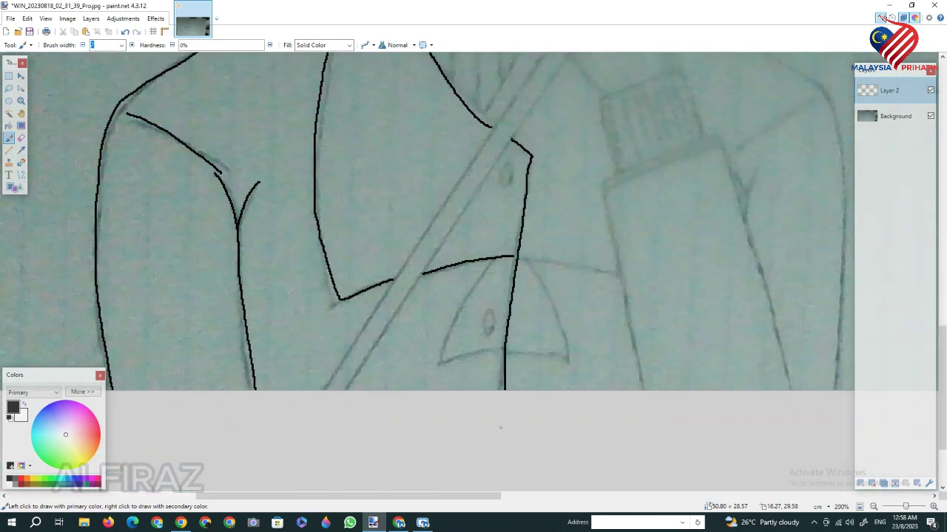
pyautogui.scroll(5, 515, 257)
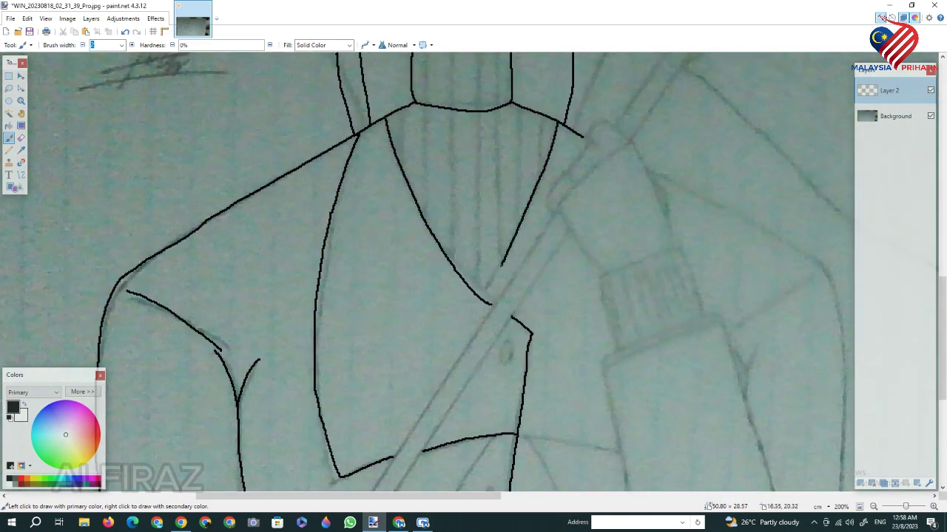
pyautogui.moveTo(502, 264); pyautogui.dragTo(485, 303)
pyautogui.scroll(-3, 551, 290)
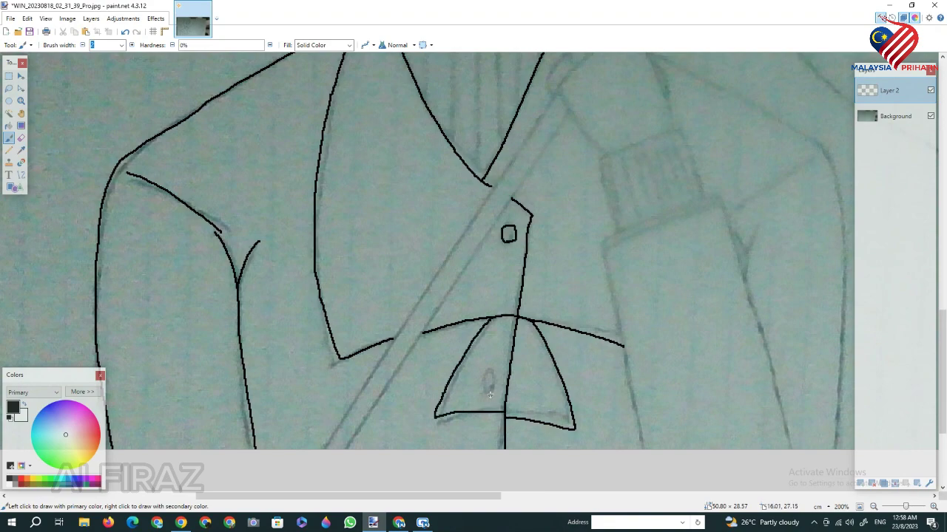
# Step: Trace the right shoulder line and the outer edge of the right sleeve
pyautogui.scroll(5, 494, 387)
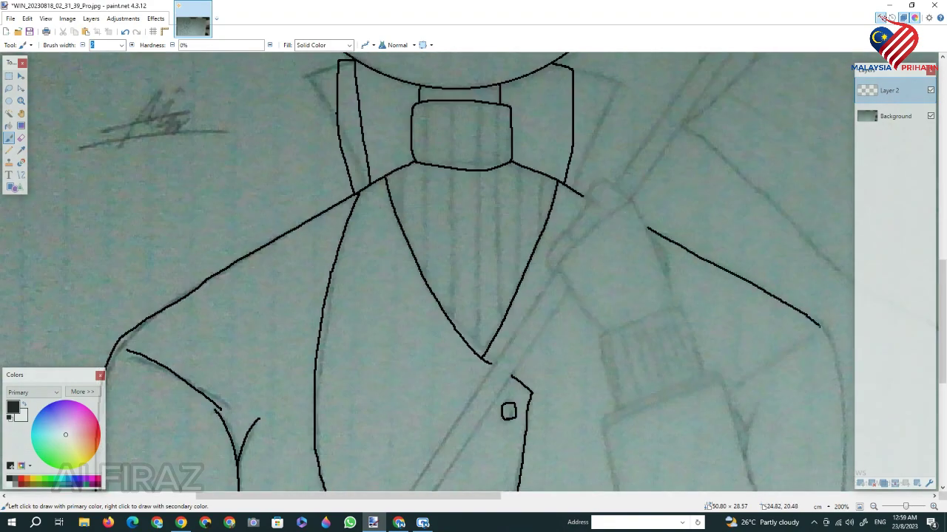
pyautogui.moveTo(819, 325); pyautogui.dragTo(845, 422)
pyautogui.moveTo(493, 497); pyautogui.dragTo(619, 497)
pyautogui.scroll(-5, 488, 207)
pyautogui.moveTo(452, 242); pyautogui.dragTo(443, 331)
pyautogui.scroll(4, 443, 331)
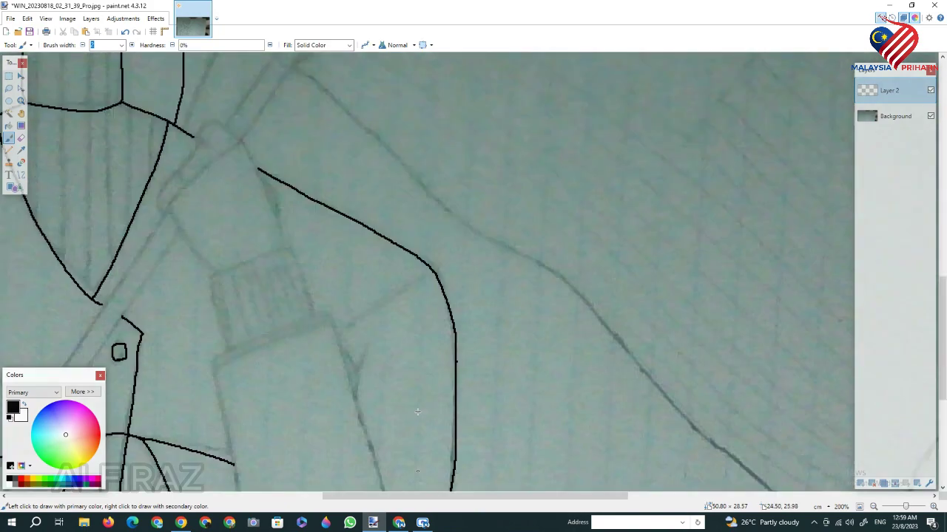
# Step: Draw the lower button, the outline of the raised forearm sleeve and the creases at the right armpit
pyautogui.scroll(-4, 436, 331)
pyautogui.scroll(2, 436, 330)
pyautogui.scroll(1, 328, 372)
pyautogui.moveTo(385, 497); pyautogui.dragTo(358, 502)
pyautogui.scroll(-5, 294, 127)
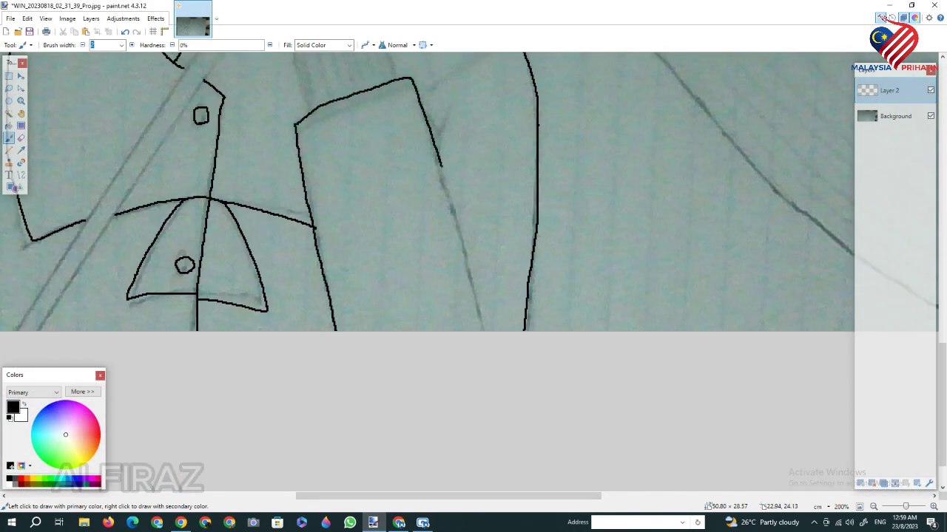
pyautogui.scroll(5, 427, 272)
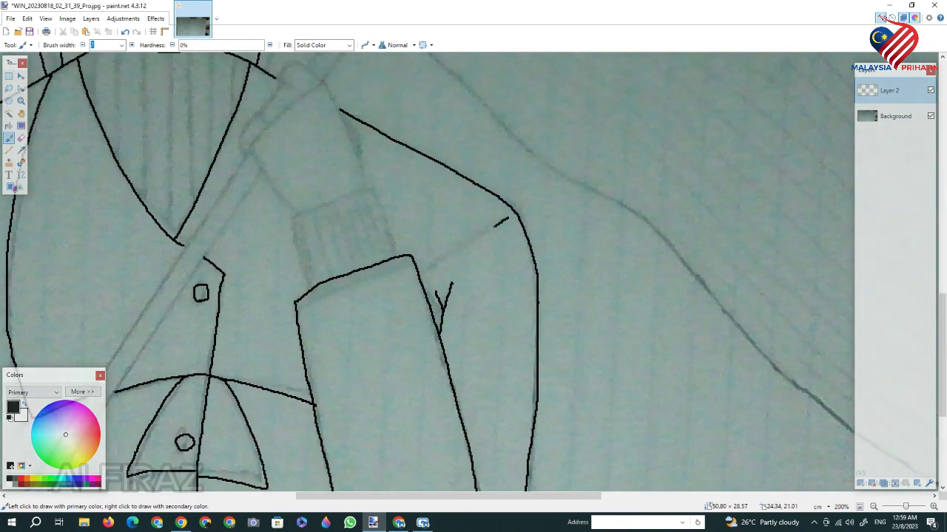
# Step: Draw the sleeve's edge band and the knitted cuff above it, including the cuff's rib lines
pyautogui.scroll(2, 305, 290)
pyautogui.moveTo(270, 349); pyautogui.dragTo(507, 261)
pyautogui.scroll(2, 471, 333)
pyautogui.moveTo(469, 301)
pyautogui.mouseDown()
pyautogui.moveTo(452, 224)
pyautogui.moveTo(371, 181)
pyautogui.moveTo(260, 257)
pyautogui.moveTo(295, 367)
pyautogui.mouseUp()
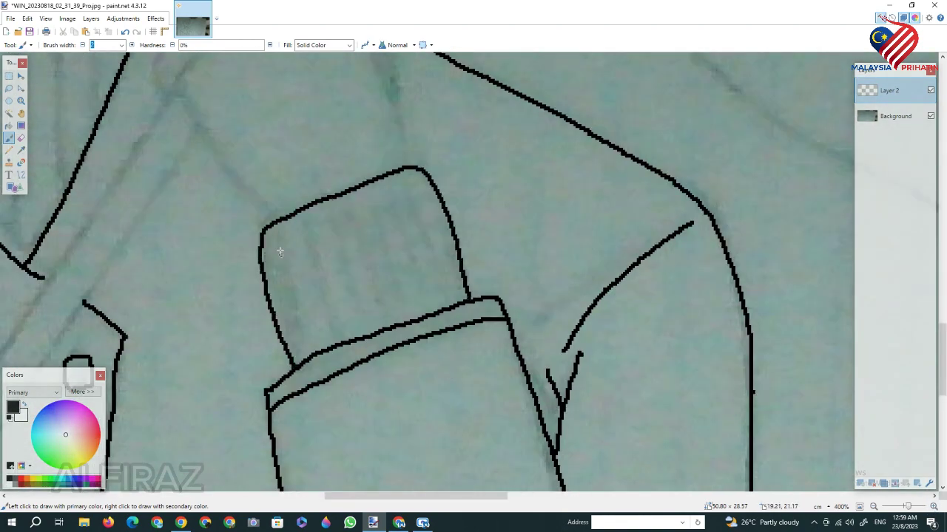
pyautogui.moveTo(311, 224); pyautogui.dragTo(348, 314)
pyautogui.moveTo(351, 210); pyautogui.dragTo(392, 319)
pyautogui.moveTo(383, 194); pyautogui.dragTo(418, 293)
pyautogui.moveTo(411, 191); pyautogui.dragTo(423, 299)
# Step: Trace the hand and fingers gripping the flagpole above the cuff
pyautogui.scroll(7, 415, 303)
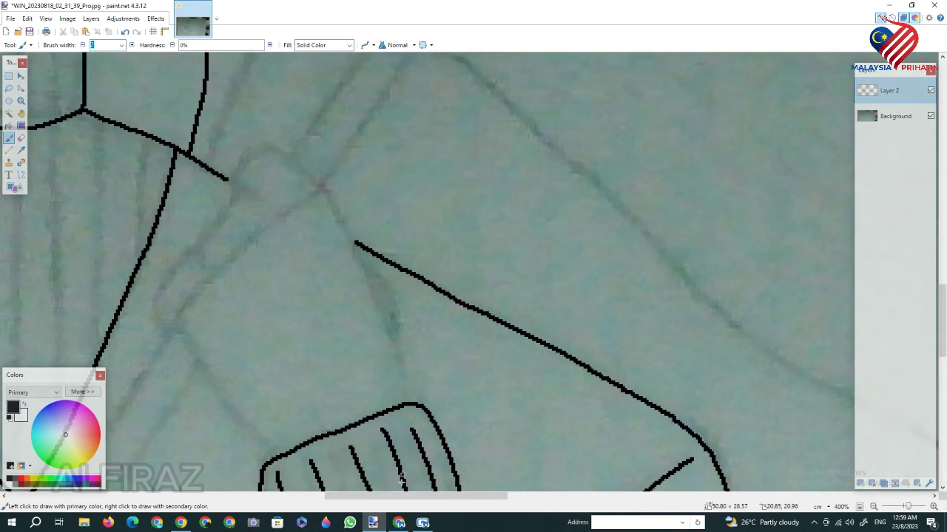
pyautogui.hscroll(-6, 395, 308)
pyautogui.scroll(-2, 395, 307)
pyautogui.moveTo(383, 262)
pyautogui.mouseDown()
pyautogui.moveTo(470, 387)
pyautogui.moveTo(458, 178)
pyautogui.moveTo(531, 131)
pyautogui.moveTo(606, 283)
pyautogui.mouseUp()
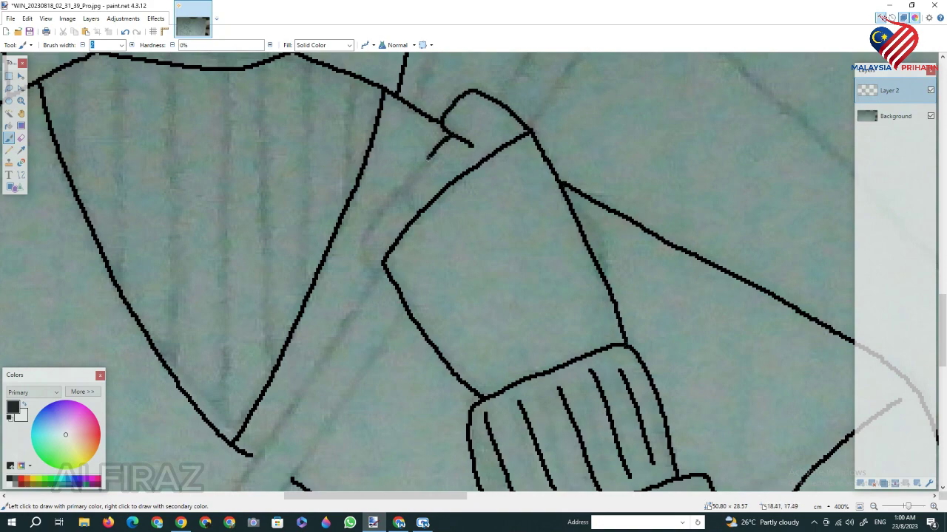
# Step: Draw the flagpole's left edge above the hand and both pole edges below it with the Line/Curve tool
pyautogui.click(874, 507)
pyautogui.click(874, 507)
pyautogui.click(874, 507)
pyautogui.click(20, 176)
pyautogui.click(873, 508)
pyautogui.moveTo(942, 399); pyautogui.dragTo(942, 298)
pyautogui.click(873, 507)
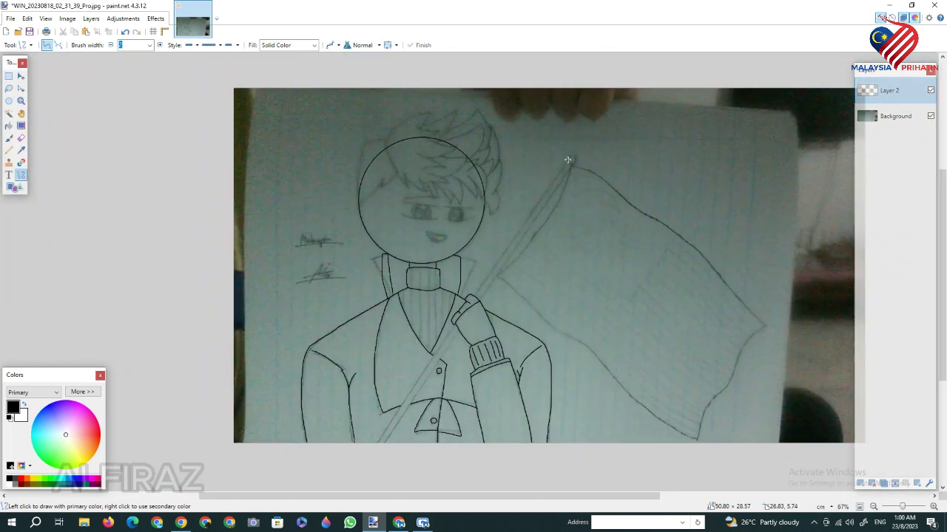
pyautogui.moveTo(569, 160)
pyautogui.mouseDown()
pyautogui.moveTo(449, 319)
pyautogui.moveTo(374, 442)
pyautogui.moveTo(476, 294)
pyautogui.moveTo(377, 443)
pyautogui.mouseUp()
pyautogui.click(508, 289)
pyautogui.click(458, 331)
pyautogui.moveTo(459, 331); pyautogui.dragTo(377, 453)
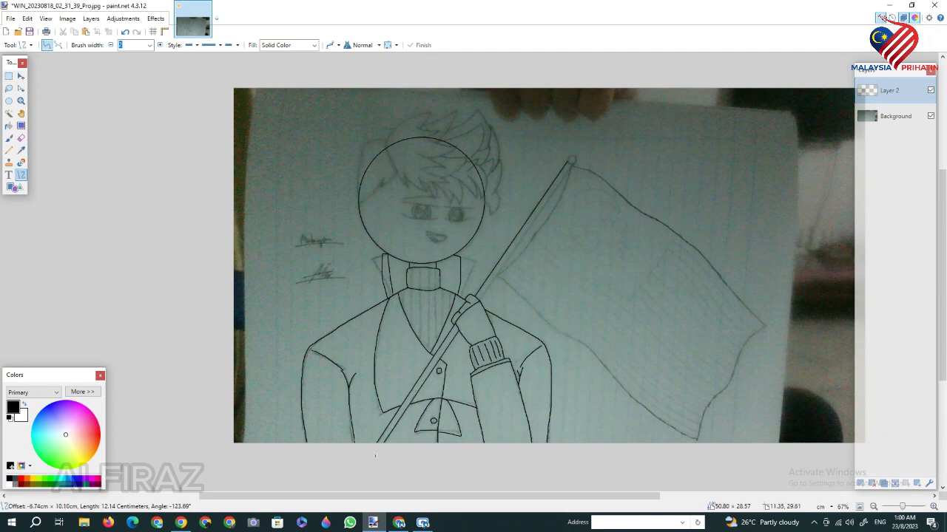
pyautogui.click(459, 444)
# Step: Draw the flagpole's right edge above the hand and close off the pole's upper end
pyautogui.click(933, 507)
pyautogui.click(933, 508)
pyautogui.scroll(-3, 594, 412)
pyautogui.scroll(4, 594, 412)
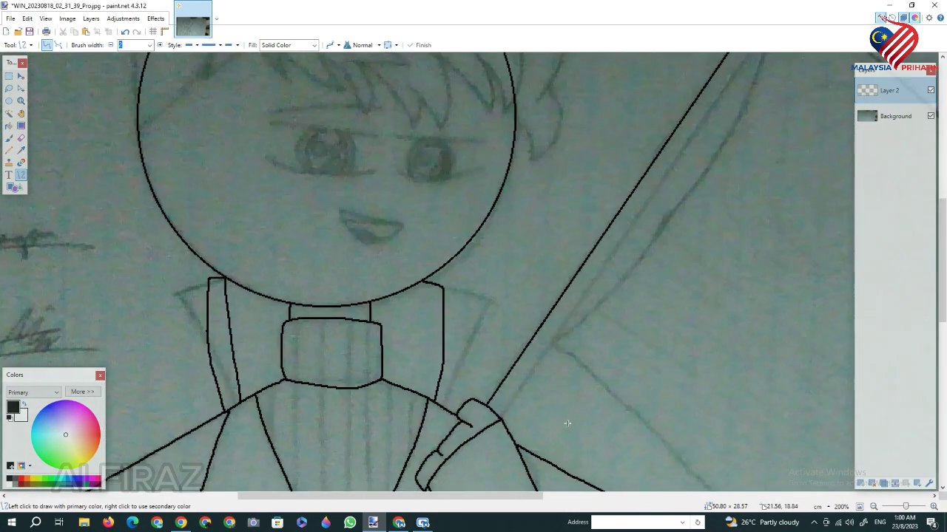
pyautogui.click(873, 507)
pyautogui.moveTo(702, 74); pyautogui.dragTo(491, 381)
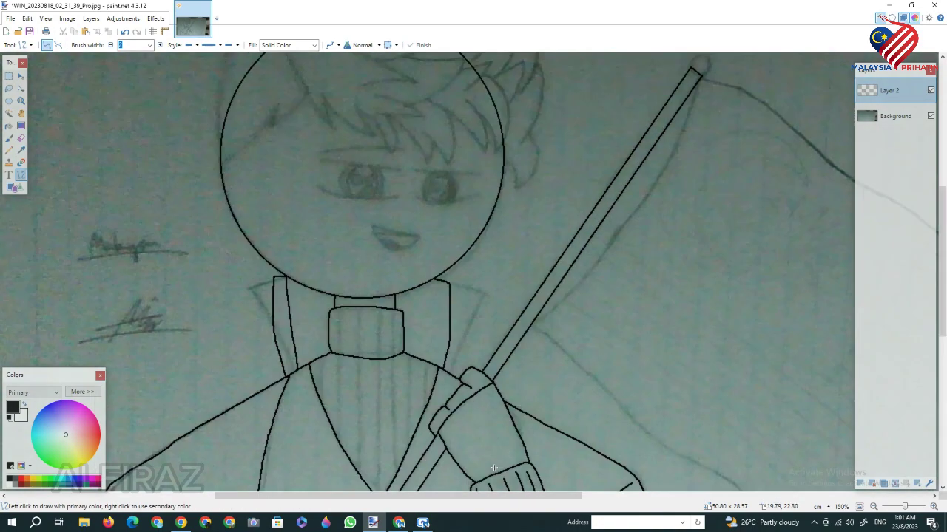
# Step: Trace the round knob on the flagpole's upper end with the Paintbrush
pyautogui.scroll(2, 494, 469)
pyautogui.moveTo(494, 497); pyautogui.dragTo(589, 496)
pyautogui.click(933, 507)
pyautogui.click(933, 508)
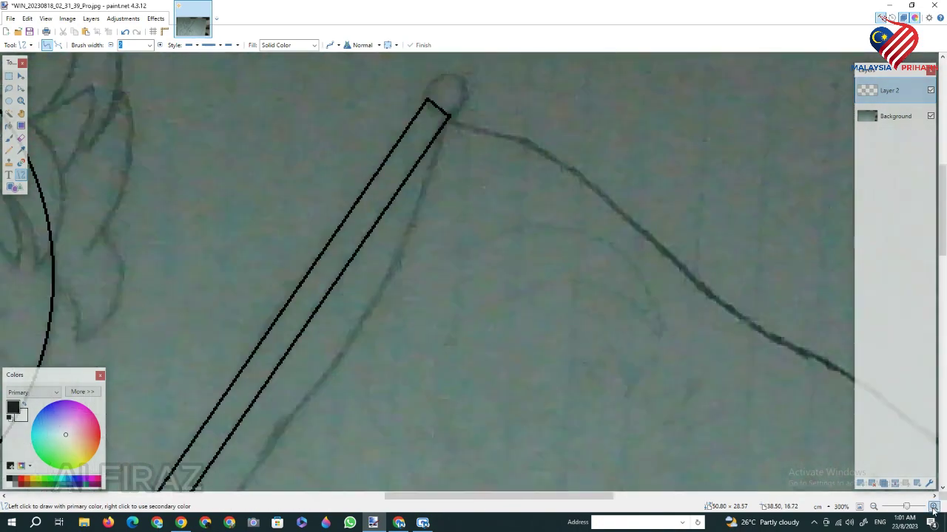
pyautogui.doubleClick(933, 507)
pyautogui.scroll(4, 474, 296)
pyautogui.click(9, 139)
pyautogui.moveTo(400, 281); pyautogui.dragTo(466, 286)
pyautogui.hotkey('ctrl', 'z')
pyautogui.moveTo(400, 279)
pyautogui.mouseDown()
pyautogui.moveTo(407, 232)
pyautogui.moveTo(477, 287)
pyautogui.mouseUp()
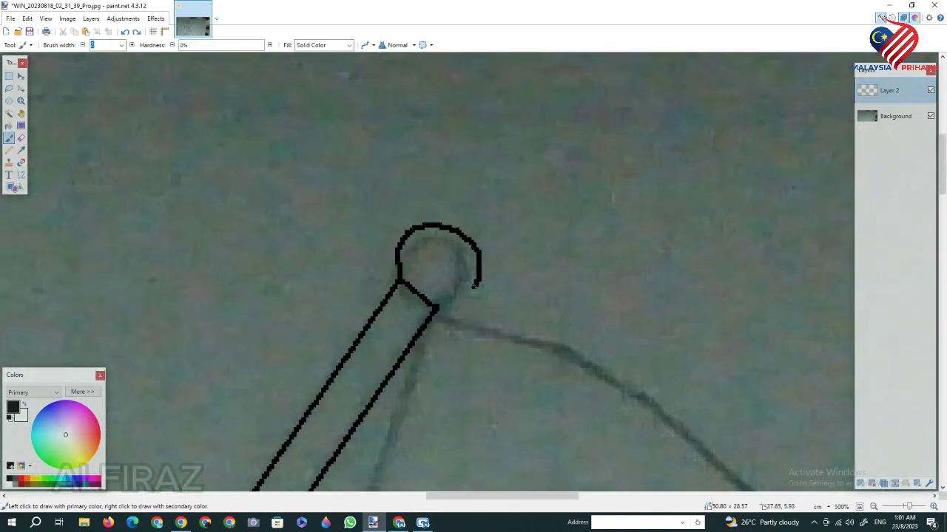
# Step: Trace the flag's curved inner edge from the knob down to where it meets the pole above the hand
pyautogui.click(873, 508)
pyautogui.click(873, 508)
pyautogui.moveTo(500, 496); pyautogui.dragTo(640, 496)
pyautogui.scroll(-1, 640, 355)
pyautogui.click(873, 508)
pyautogui.click(874, 507)
pyautogui.scroll(-3, 281, 253)
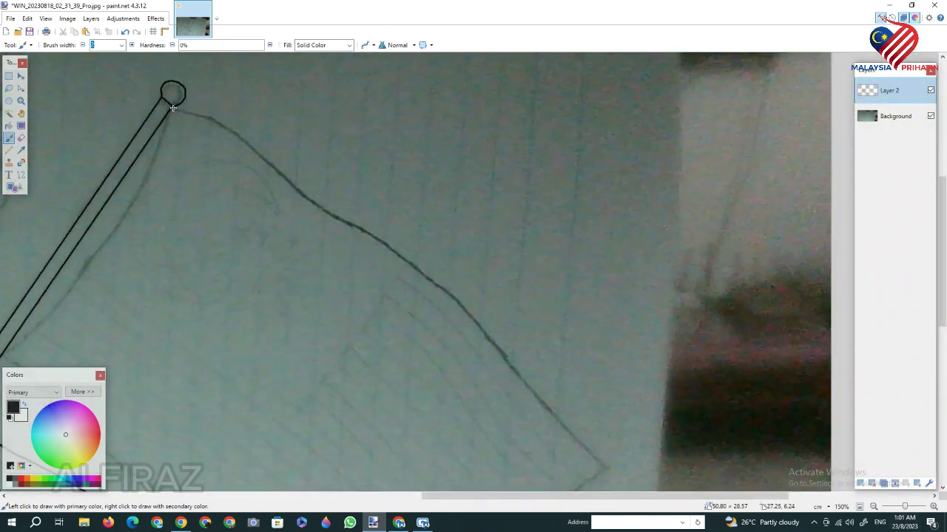
pyautogui.moveTo(457, 496); pyautogui.dragTo(364, 501)
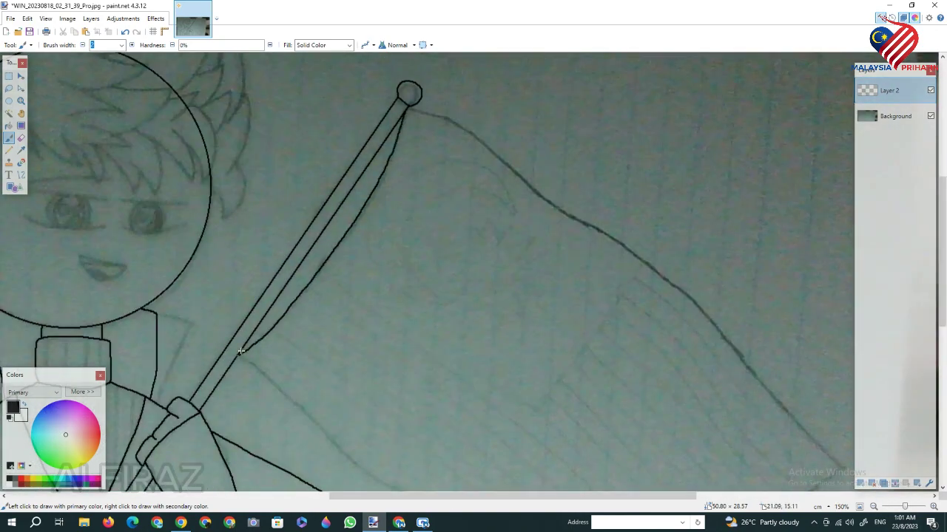
# Step: Examine the traced pole and inner flag edge up close, especially where they meet above the hand
pyautogui.click(933, 507)
pyautogui.click(933, 506)
pyautogui.click(934, 506)
pyautogui.scroll(5, 298, 167)
pyautogui.scroll(-4, 302, 193)
pyautogui.moveTo(517, 496); pyautogui.dragTo(402, 496)
pyautogui.scroll(-3, 457, 379)
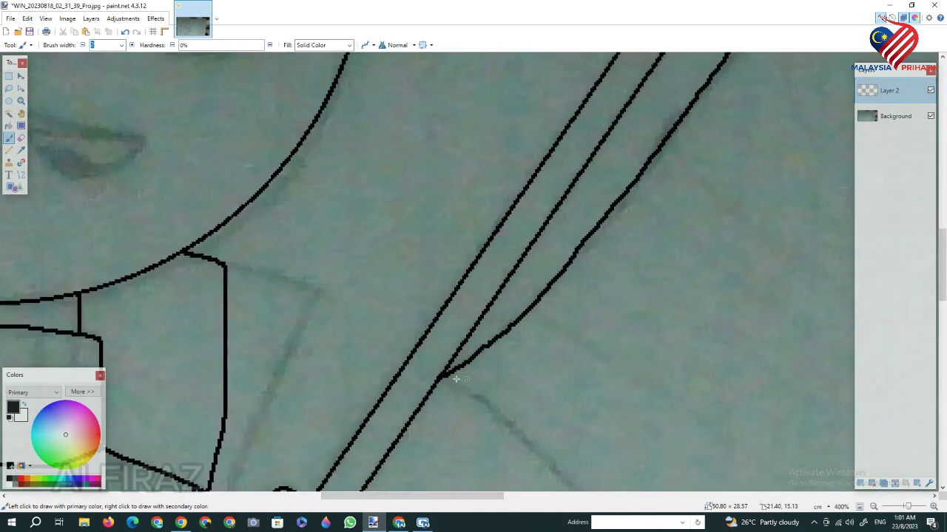
pyautogui.click(872, 508)
pyautogui.click(872, 507)
pyautogui.click(873, 508)
pyautogui.click(872, 507)
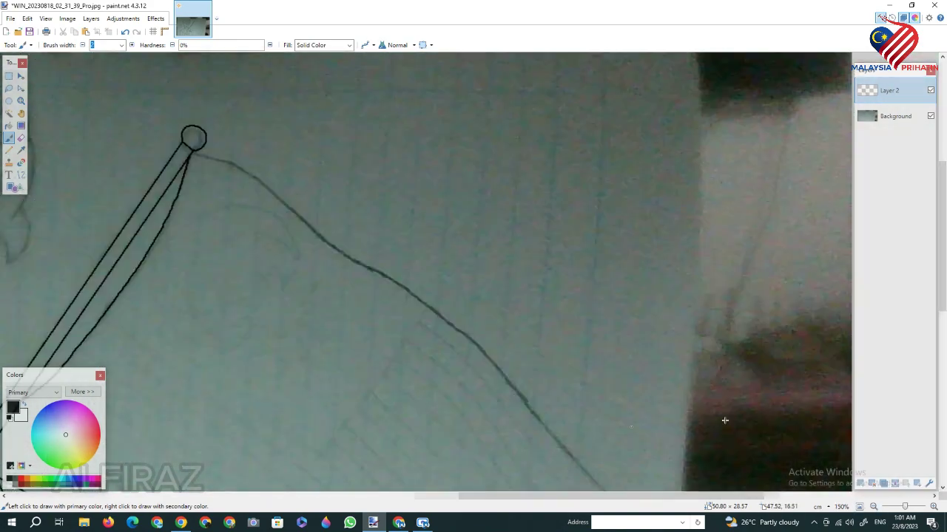
# Step: Trace the flag's upper, outer and lower edges from the pole's knob to the image's lower border with the Paintbrush
pyautogui.moveTo(201, 152)
pyautogui.mouseDown()
pyautogui.moveTo(252, 175)
pyautogui.moveTo(338, 276)
pyautogui.moveTo(538, 420)
pyautogui.mouseUp()
pyautogui.scroll(-5, 540, 422)
pyautogui.moveTo(537, 126); pyautogui.dragTo(543, 133)
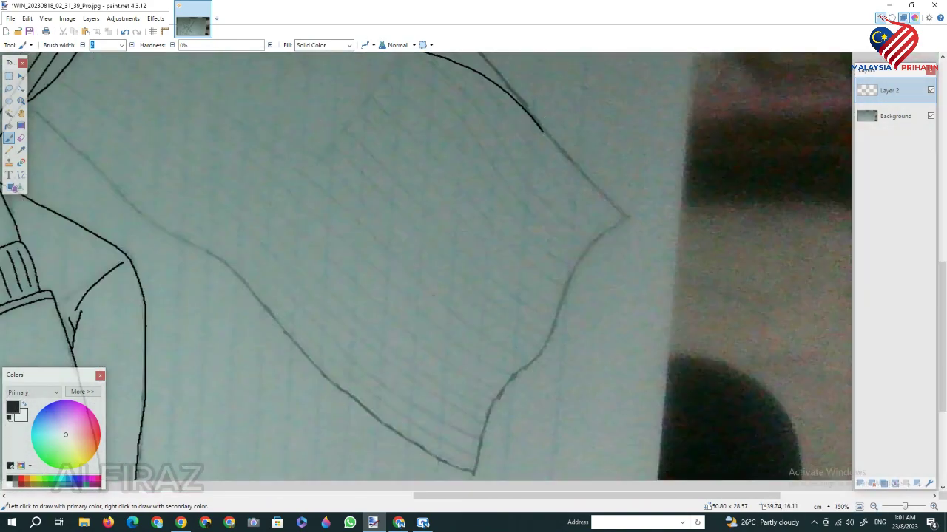
pyautogui.scroll(-3, 616, 267)
pyautogui.moveTo(616, 90); pyautogui.dragTo(603, 130)
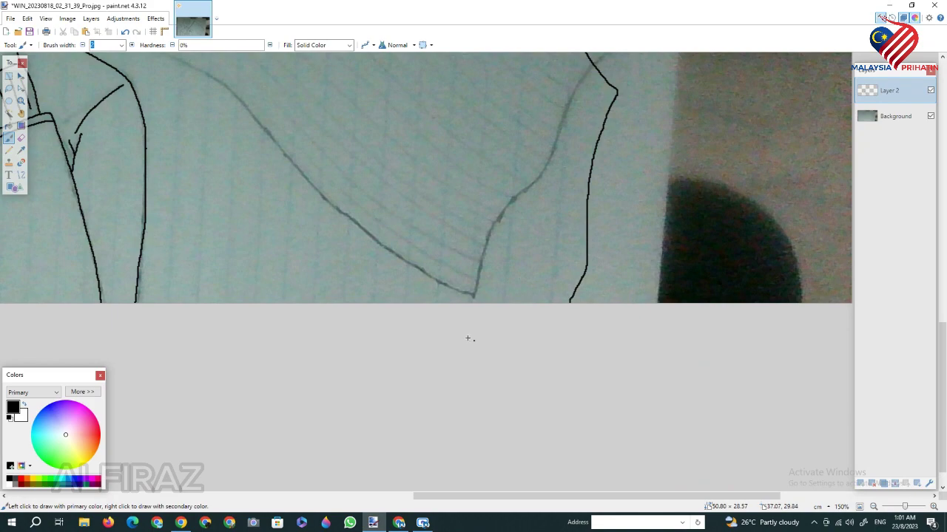
pyautogui.click(872, 507)
pyautogui.click(873, 507)
pyautogui.scroll(3, 459, 318)
pyautogui.scroll(-1, 459, 318)
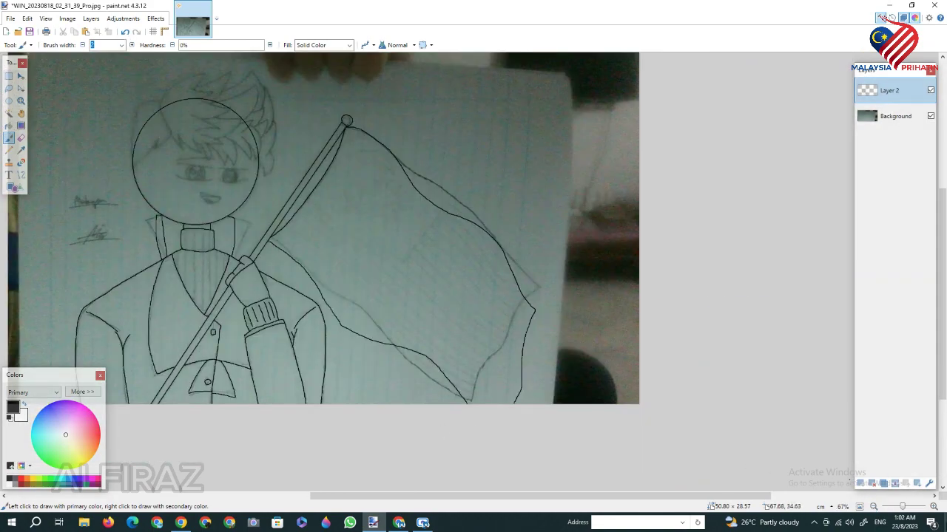
# Step: Erase the flag's outer edge below its outer corner with the Eraser
pyautogui.doubleClick(934, 508)
pyautogui.scroll(-5, 473, 318)
pyautogui.click(20, 138)
pyautogui.click(122, 45)
pyautogui.click(110, 89)
pyautogui.moveTo(576, 259)
pyautogui.mouseDown()
pyautogui.moveTo(596, 159)
pyautogui.moveTo(608, 230)
pyautogui.mouseUp()
# Step: Redraw the flag's outer edge from the corner down to the image's lower border with the Paintbrush at width 2
pyautogui.scroll(2, 596, 165)
pyautogui.click(121, 45)
pyautogui.click(103, 68)
pyautogui.press('b')
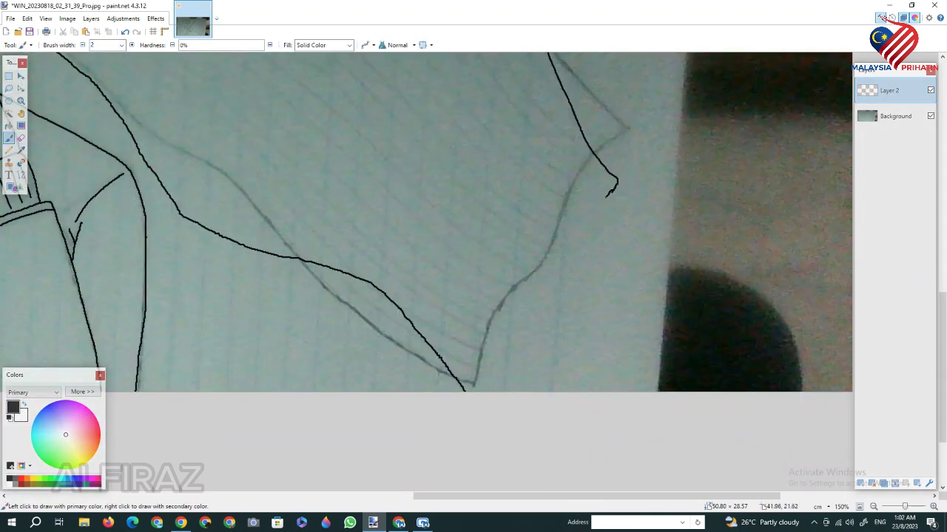
pyautogui.moveTo(532, 358); pyautogui.dragTo(504, 387)
pyautogui.scroll(5, 507, 376)
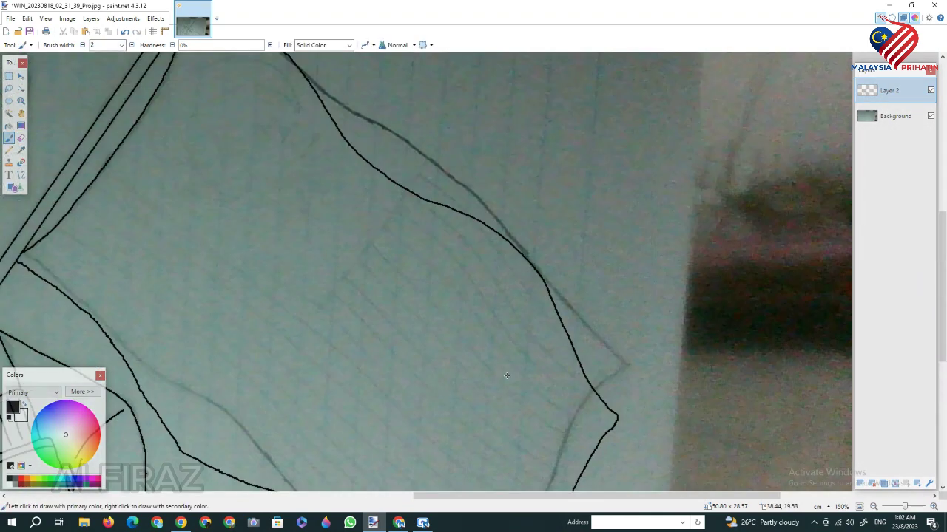
pyautogui.scroll(-4, 412, 502)
# Step: Trace the front outline of the hair from the forehead up and around to the tip of the first spike
pyautogui.moveTo(581, 497)
pyautogui.mouseDown()
pyautogui.moveTo(533, 507)
pyautogui.moveTo(352, 499)
pyautogui.mouseUp()
pyautogui.scroll(5, 347, 416)
pyautogui.scroll(2, 348, 416)
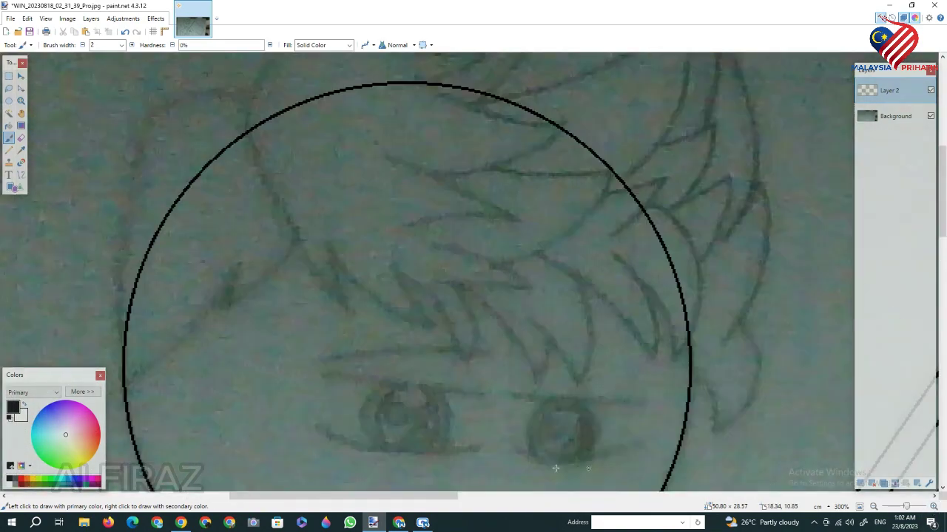
pyautogui.scroll(2, 347, 416)
pyautogui.moveTo(344, 428)
pyautogui.mouseDown()
pyautogui.moveTo(254, 249)
pyautogui.moveTo(446, 87)
pyautogui.mouseUp()
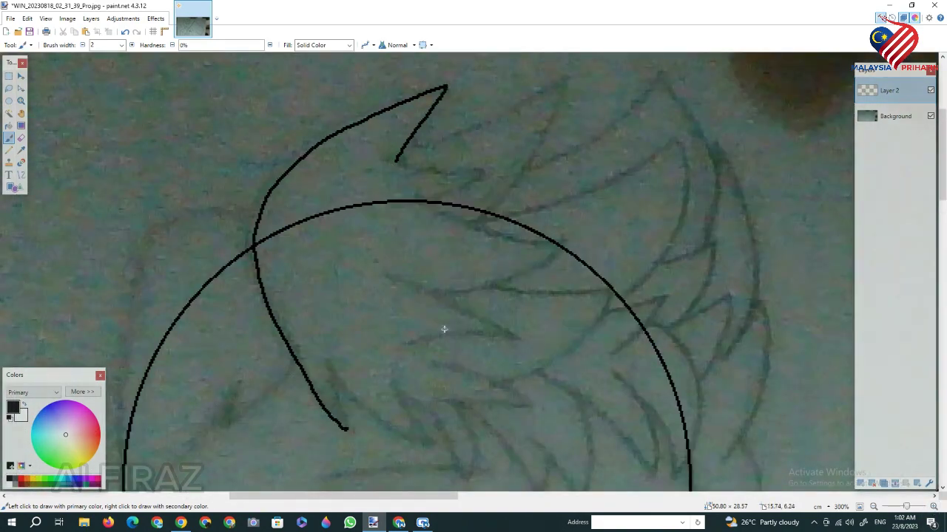
# Step: Trace the second and third spikes along the top of the hair
pyautogui.scroll(3, 444, 330)
pyautogui.moveTo(406, 317)
pyautogui.mouseDown()
pyautogui.moveTo(433, 313)
pyautogui.moveTo(511, 345)
pyautogui.mouseUp()
pyautogui.click(123, 33)
pyautogui.moveTo(406, 316)
pyautogui.mouseDown()
pyautogui.moveTo(497, 302)
pyautogui.moveTo(508, 372)
pyautogui.mouseUp()
pyautogui.click(123, 33)
pyautogui.moveTo(408, 315)
pyautogui.mouseDown()
pyautogui.moveTo(564, 263)
pyautogui.moveTo(497, 377)
pyautogui.mouseUp()
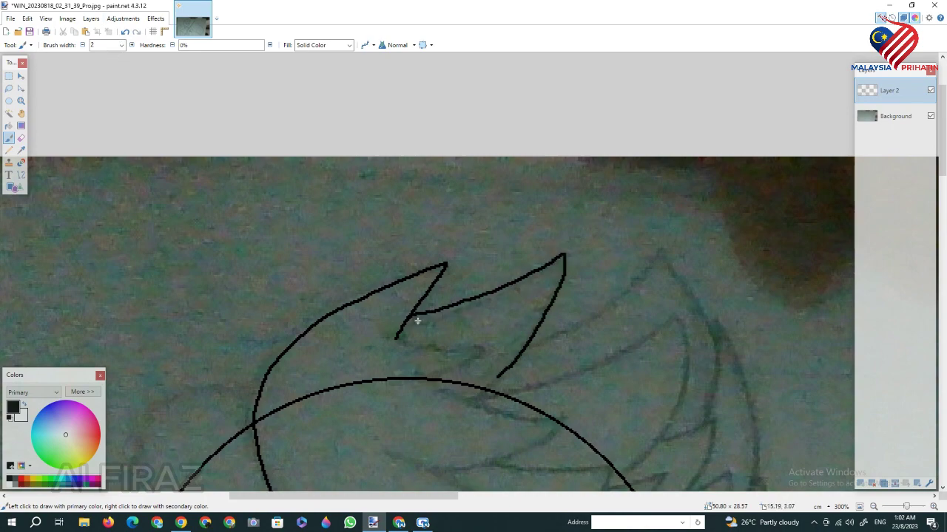
pyautogui.moveTo(566, 333); pyautogui.dragTo(679, 274)
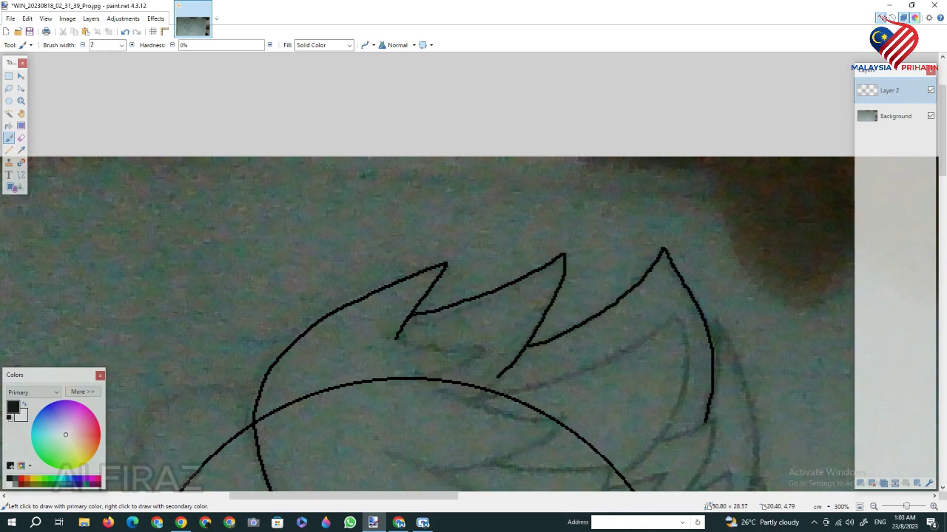
# Step: Trace the outer locks down the right side of the hair to the head circle
pyautogui.moveTo(456, 496); pyautogui.dragTo(537, 496)
pyautogui.scroll(-2, 501, 324)
pyautogui.moveTo(382, 237)
pyautogui.mouseDown()
pyautogui.moveTo(428, 306)
pyautogui.moveTo(394, 414)
pyautogui.mouseUp()
pyautogui.scroll(-3, 411, 205)
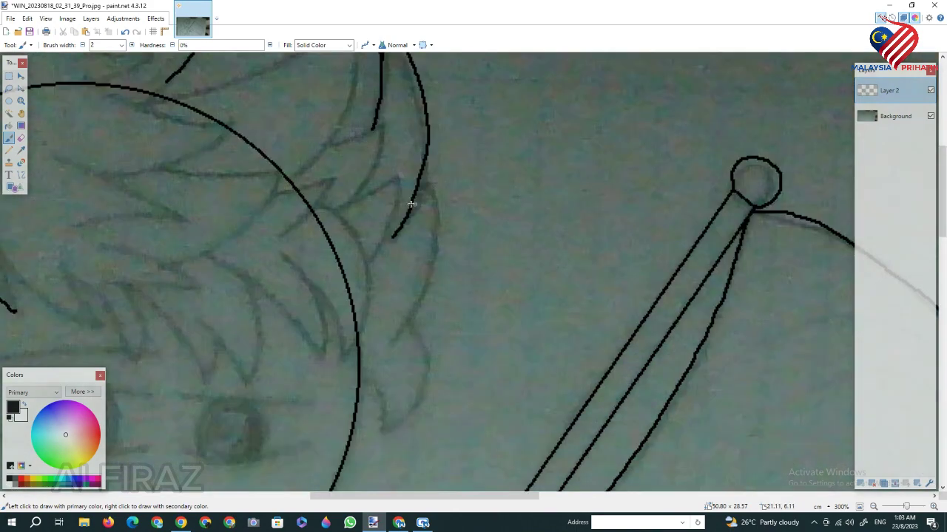
pyautogui.moveTo(430, 185)
pyautogui.mouseDown()
pyautogui.moveTo(380, 427)
pyautogui.moveTo(361, 381)
pyautogui.mouseUp()
# Step: Trace the hairline at the left temple and the jagged fringe locks across the forehead
pyautogui.scroll(-2, 361, 381)
pyautogui.hscroll(-5, 194, 182)
pyautogui.moveTo(194, 182)
pyautogui.mouseDown()
pyautogui.moveTo(135, 217)
pyautogui.moveTo(26, 331)
pyautogui.mouseUp()
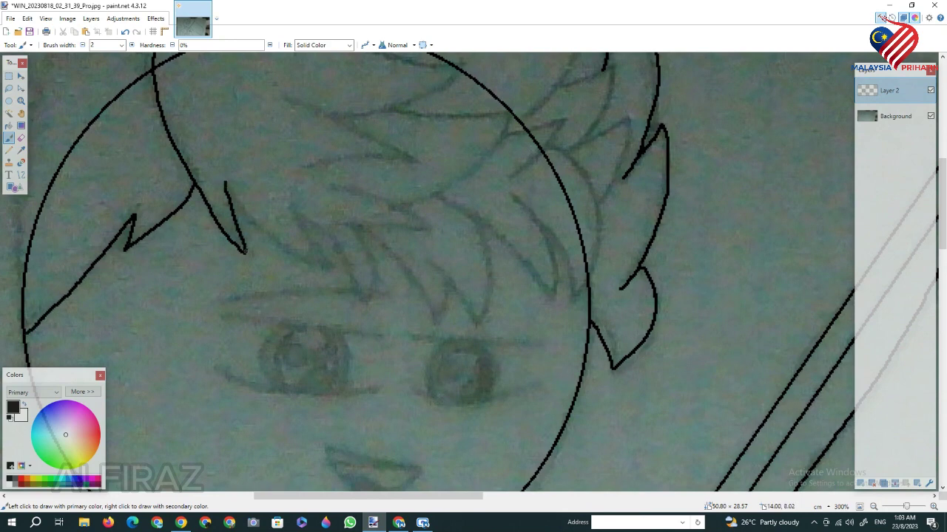
pyautogui.moveTo(248, 218); pyautogui.dragTo(327, 273)
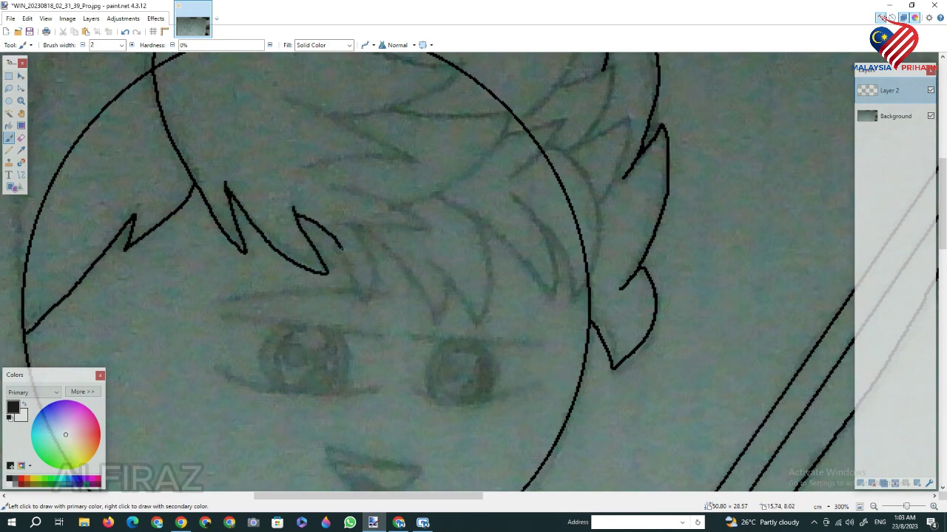
pyautogui.moveTo(358, 228); pyautogui.dragTo(437, 322)
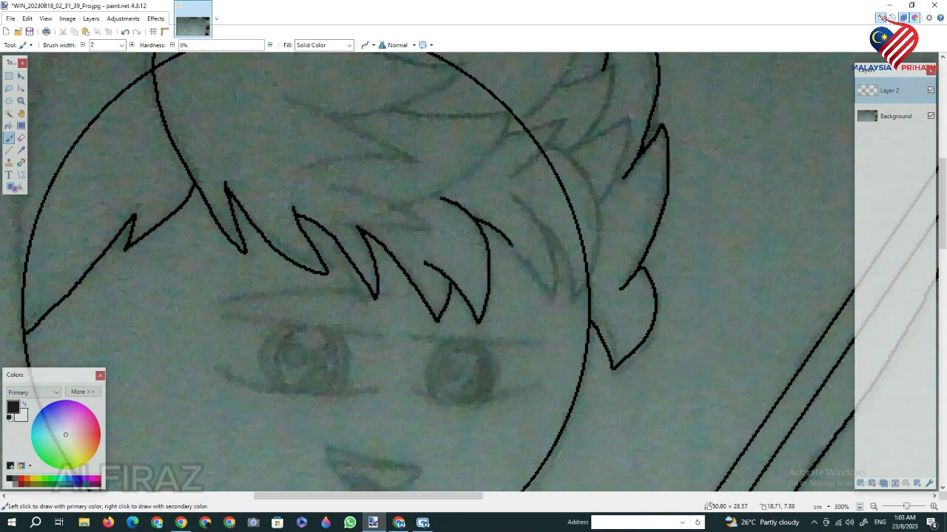
pyautogui.moveTo(510, 244); pyautogui.dragTo(547, 230)
pyautogui.moveTo(565, 261); pyautogui.dragTo(601, 230)
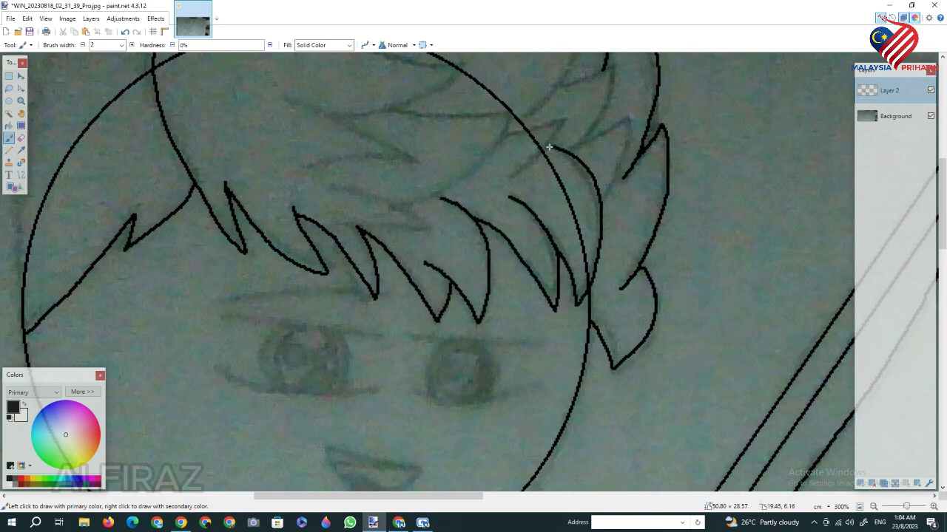
# Step: Trace the inner hair strands across the crown and the small locks on the right side
pyautogui.scroll(3, 549, 147)
pyautogui.moveTo(284, 155)
pyautogui.mouseDown()
pyautogui.moveTo(384, 174)
pyautogui.moveTo(411, 235)
pyautogui.moveTo(300, 293)
pyautogui.mouseUp()
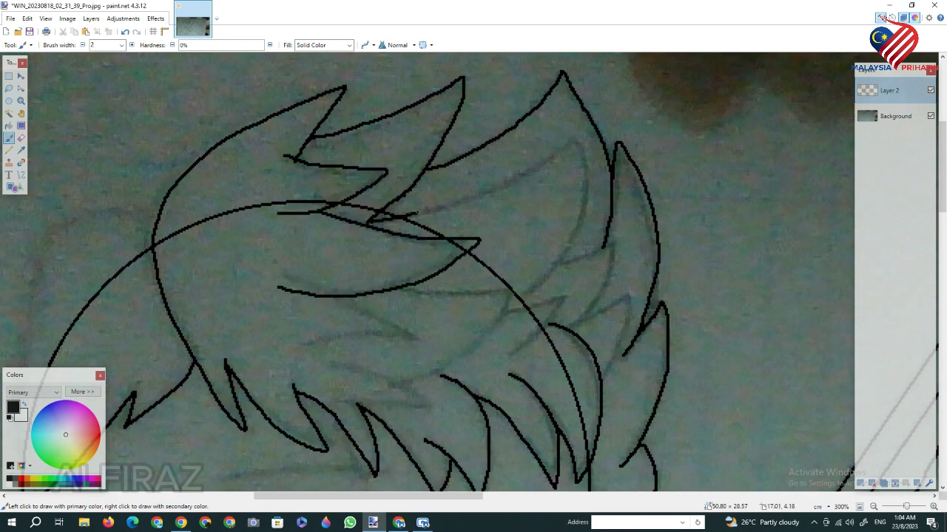
pyautogui.moveTo(418, 213); pyautogui.dragTo(584, 179)
pyautogui.moveTo(403, 289)
pyautogui.mouseDown()
pyautogui.moveTo(494, 294)
pyautogui.moveTo(463, 360)
pyautogui.mouseUp()
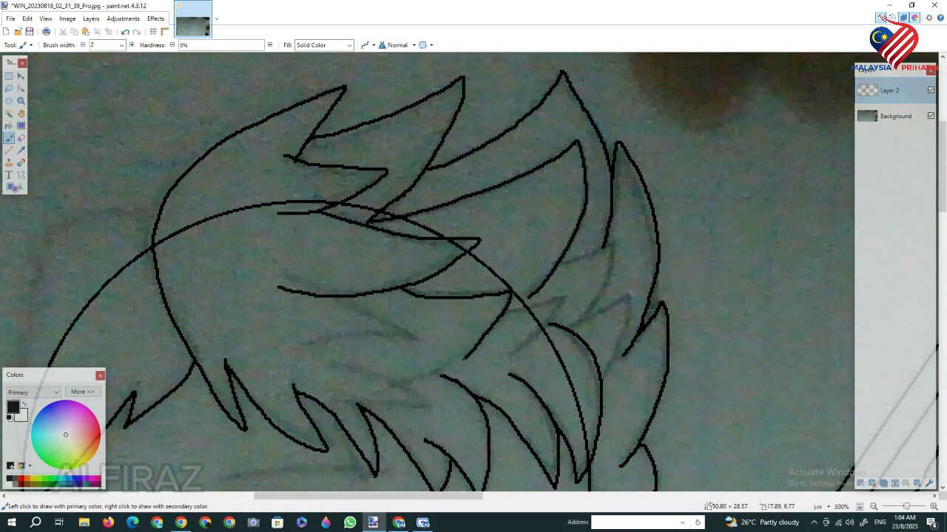
pyautogui.moveTo(337, 366); pyautogui.dragTo(386, 404)
pyautogui.moveTo(301, 349); pyautogui.dragTo(352, 309)
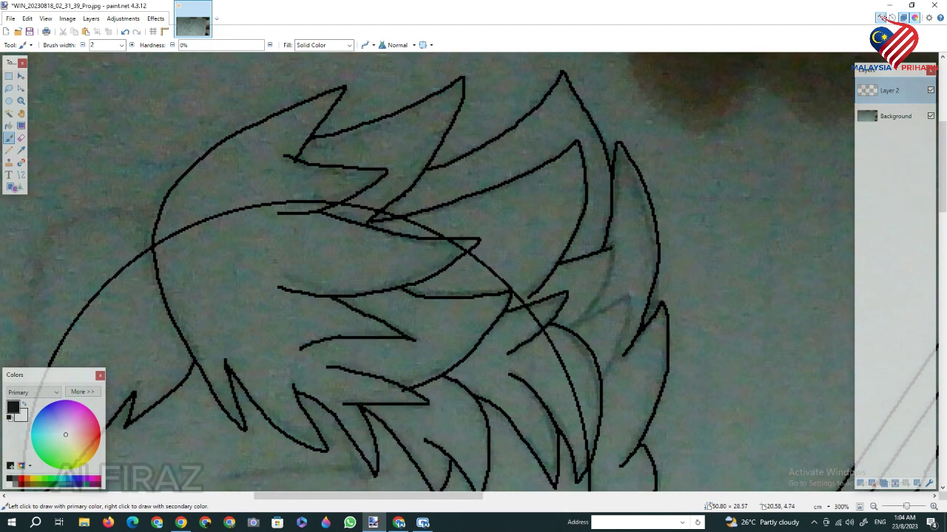
pyautogui.scroll(-2, 669, 325)
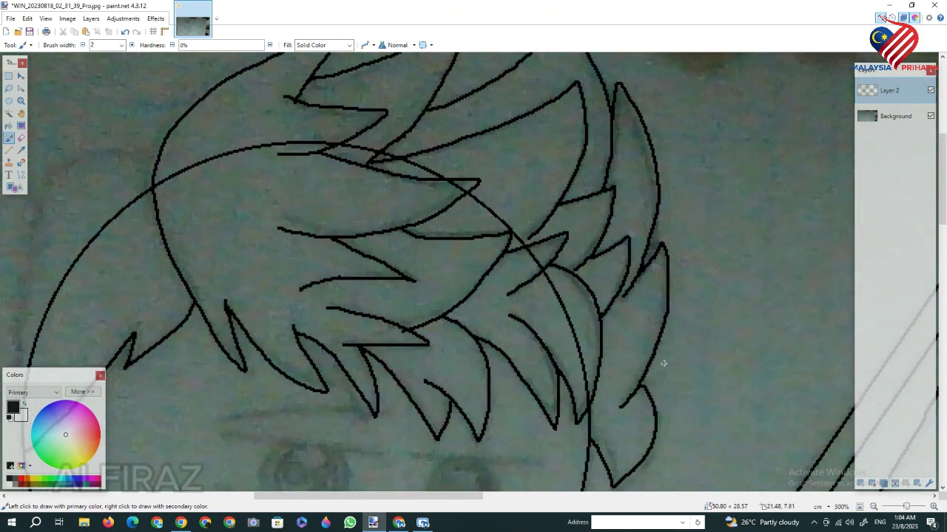
# Step: Trace the hair's outer contour on the left side of the head, from the head circle up to the front hair outline
pyautogui.moveTo(467, 496); pyautogui.dragTo(373, 496)
pyautogui.scroll(1, 412, 439)
pyautogui.moveTo(412, 339)
pyautogui.mouseDown()
pyautogui.moveTo(513, 151)
pyautogui.moveTo(547, 148)
pyautogui.mouseUp()
pyautogui.hotkey('ctrl', 'z')
pyautogui.moveTo(411, 338)
pyautogui.mouseDown()
pyautogui.moveTo(433, 201)
pyautogui.moveTo(545, 158)
pyautogui.mouseUp()
pyautogui.hotkey('ctrl', 'z')
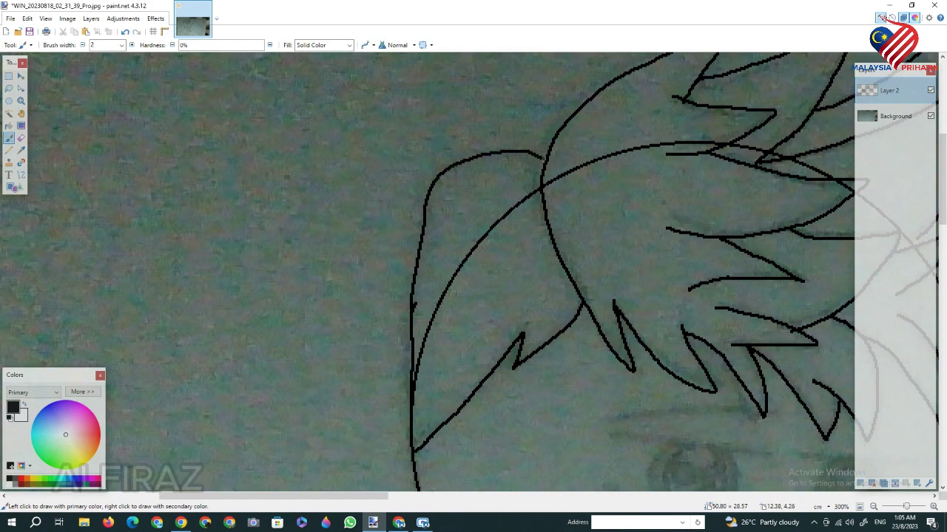
# Step: Draw the upper eyelid line above each eye with the Line/Curve tool
pyautogui.scroll(-3, 469, 272)
pyautogui.moveTo(378, 496); pyautogui.dragTo(482, 481)
pyautogui.click(933, 506)
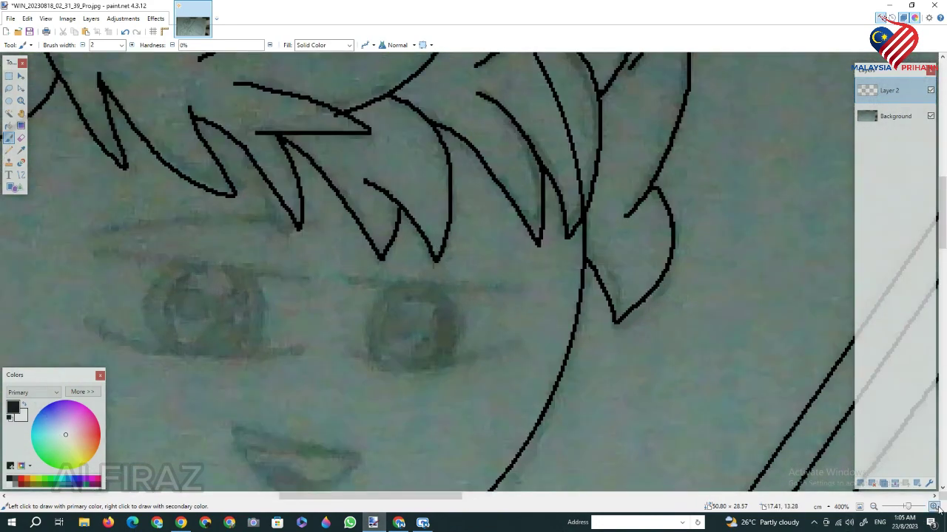
pyautogui.click(933, 507)
pyautogui.click(21, 175)
pyautogui.moveTo(320, 284); pyautogui.dragTo(536, 290)
pyautogui.hscroll(-5, 536, 290)
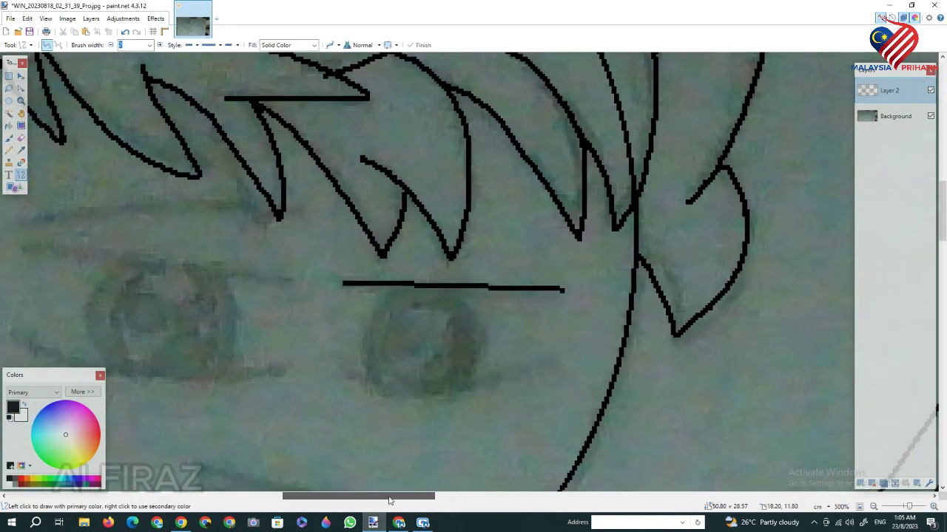
pyautogui.moveTo(334, 244); pyautogui.dragTo(599, 280)
# Step: Trace the lower eyelid curve of both eyes and the eyebrow above the left eye with the Paintbrush
pyautogui.click(9, 138)
pyautogui.click(933, 506)
pyautogui.moveTo(295, 344)
pyautogui.mouseDown()
pyautogui.moveTo(553, 398)
pyautogui.moveTo(616, 383)
pyautogui.mouseUp()
pyautogui.moveTo(332, 495); pyautogui.dragTo(387, 495)
pyautogui.moveTo(283, 390)
pyautogui.mouseDown()
pyautogui.moveTo(465, 406)
pyautogui.moveTo(539, 388)
pyautogui.mouseUp()
pyautogui.moveTo(405, 498); pyautogui.dragTo(363, 498)
pyautogui.moveTo(206, 213)
pyautogui.mouseDown()
pyautogui.moveTo(489, 202)
pyautogui.moveTo(373, 191)
pyautogui.moveTo(490, 207)
pyautogui.mouseUp()
pyautogui.click(125, 31)
# Step: Trace the open mouth's outline and draw a straight tooth line across it
pyautogui.scroll(-3, 453, 307)
pyautogui.scroll(-3, 453, 309)
pyautogui.moveTo(407, 265)
pyautogui.mouseDown()
pyautogui.moveTo(601, 325)
pyautogui.moveTo(457, 342)
pyautogui.moveTo(411, 265)
pyautogui.moveTo(596, 320)
pyautogui.moveTo(495, 371)
pyautogui.moveTo(411, 280)
pyautogui.moveTo(668, 266)
pyautogui.moveTo(603, 259)
pyautogui.moveTo(693, 272)
pyautogui.mouseUp()
pyautogui.hotkey('ctrl', 'z')
pyautogui.tripleClick(933, 506)
pyautogui.scroll(-1, 619, 431)
pyautogui.click(20, 175)
pyautogui.moveTo(444, 265); pyautogui.dragTo(384, 266)
# Step: Erase a gap in the tooth line, draw a small pointed fang there and add a short line across the lower mouth
pyautogui.click(12, 153)
pyautogui.click(21, 138)
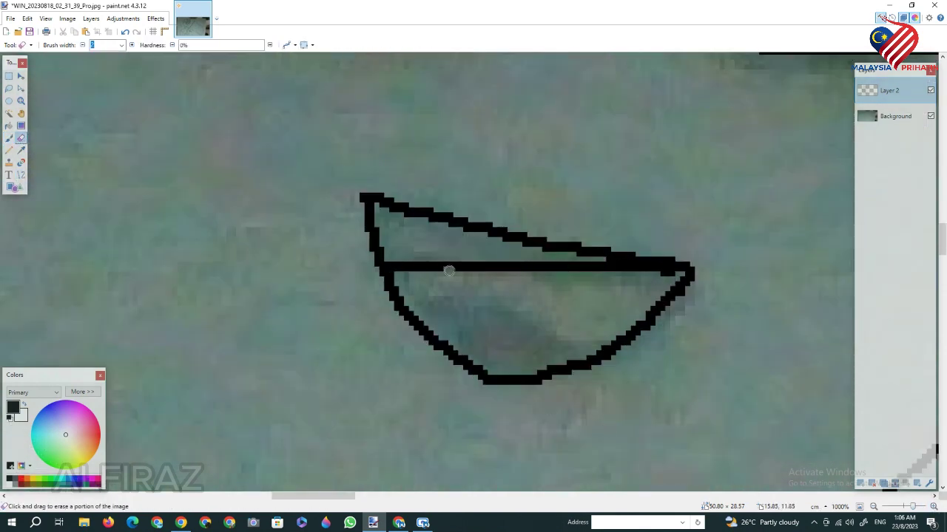
pyautogui.click(9, 138)
pyautogui.moveTo(487, 257); pyautogui.dragTo(428, 247)
pyautogui.click(434, 266)
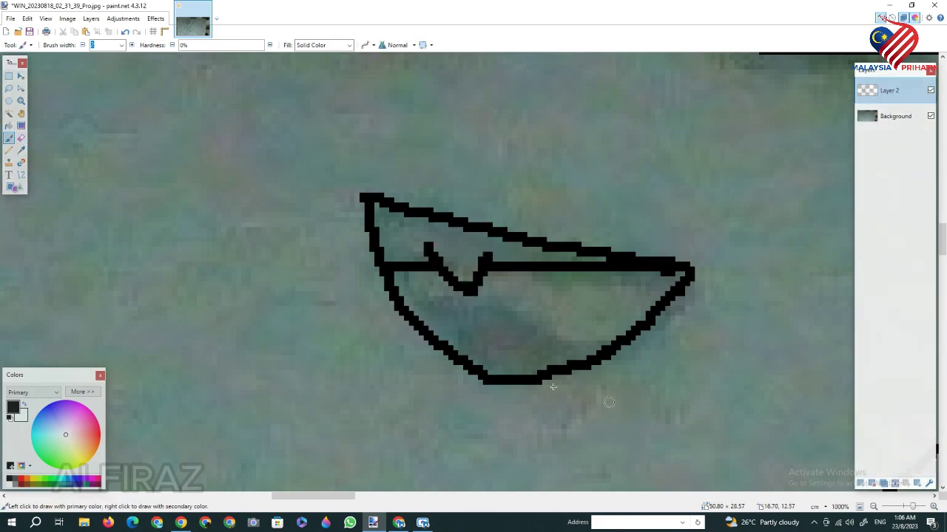
pyautogui.click(21, 175)
pyautogui.scroll(-6, 457, 357)
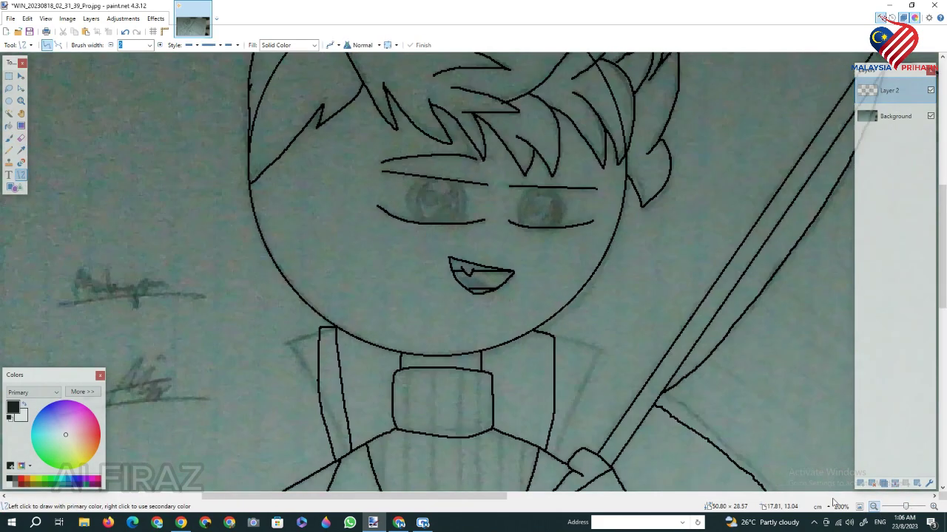
# Step: Draw the two outer iris arcs of the left eye between its upper and lower eyelid lines
pyautogui.scroll(6, 473, 276)
pyautogui.press('b')
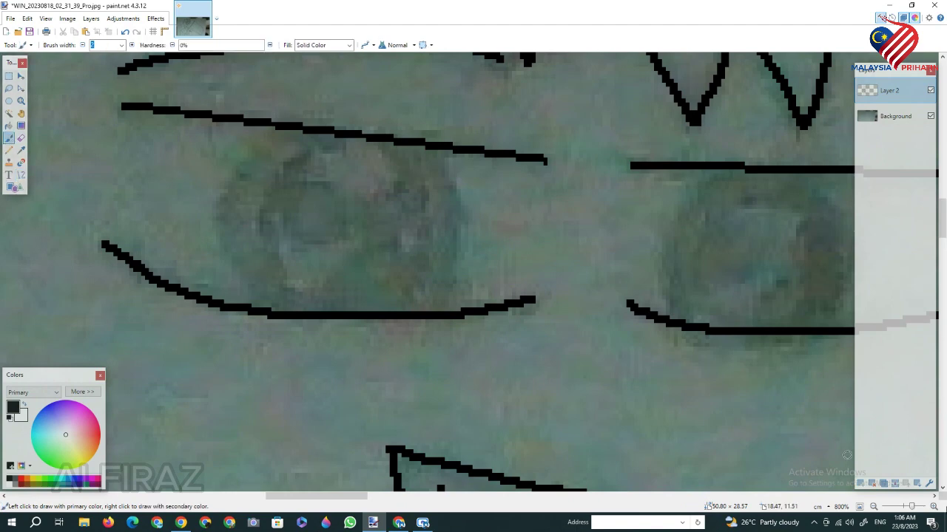
pyautogui.scroll(1, 414, 94)
pyautogui.moveTo(408, 90)
pyautogui.mouseDown()
pyautogui.moveTo(462, 215)
pyautogui.moveTo(407, 330)
pyautogui.mouseUp()
pyautogui.hscroll(-5, 413, 498)
pyautogui.scroll(2, 424, 441)
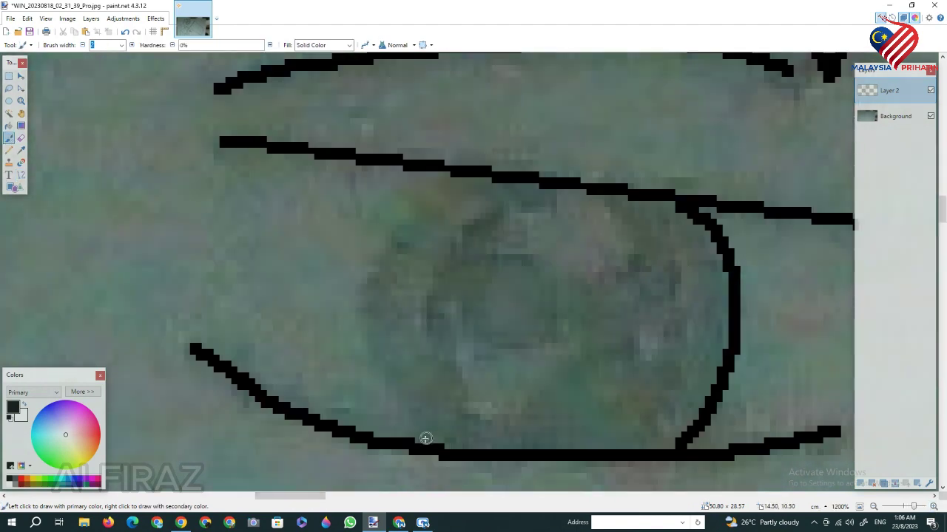
pyautogui.moveTo(444, 448)
pyautogui.mouseDown()
pyautogui.moveTo(378, 330)
pyautogui.moveTo(454, 180)
pyautogui.mouseUp()
# Step: Add the inner iris arcs inside the left eye's outer iris outline
pyautogui.hscroll(3, 545, 259)
pyautogui.scroll(-1, 545, 260)
pyautogui.moveTo(370, 174)
pyautogui.mouseDown()
pyautogui.moveTo(306, 217)
pyautogui.moveTo(329, 405)
pyautogui.mouseUp()
pyautogui.moveTo(493, 182)
pyautogui.mouseDown()
pyautogui.moveTo(522, 214)
pyautogui.moveTo(528, 416)
pyautogui.mouseUp()
pyautogui.moveTo(444, 180)
pyautogui.mouseDown()
pyautogui.moveTo(500, 225)
pyautogui.moveTo(481, 416)
pyautogui.mouseUp()
pyautogui.moveTo(396, 185)
pyautogui.mouseDown()
pyautogui.moveTo(340, 229)
pyautogui.moveTo(365, 416)
pyautogui.mouseUp()
# Step: Draw the outer and inner iris arcs of the right eye between its eyelid lines
pyautogui.scroll(-3, 362, 484)
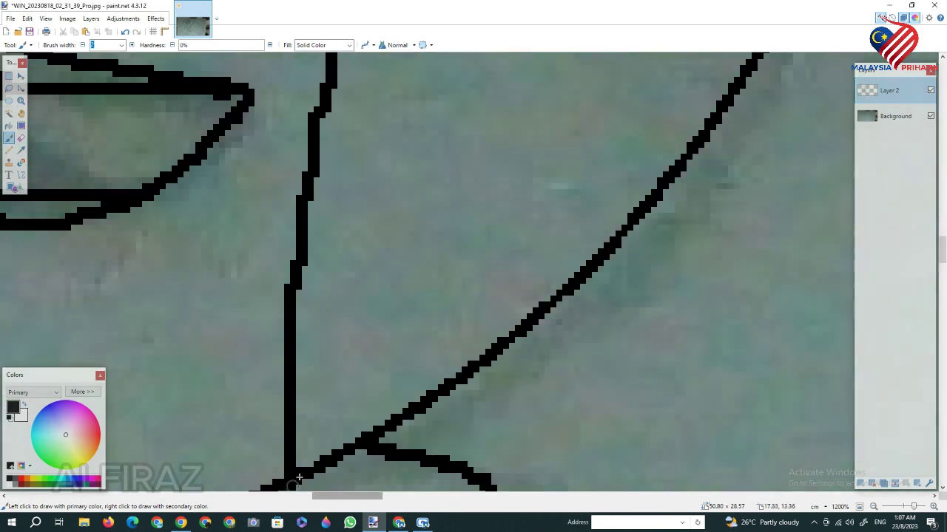
pyautogui.hscroll(-1, 372, 503)
pyautogui.scroll(3, 372, 503)
pyautogui.hscroll(-2, 372, 503)
pyautogui.moveTo(566, 127)
pyautogui.mouseDown()
pyautogui.moveTo(491, 268)
pyautogui.moveTo(547, 391)
pyautogui.mouseUp()
pyautogui.moveTo(706, 136)
pyautogui.mouseDown()
pyautogui.moveTo(758, 276)
pyautogui.moveTo(700, 389)
pyautogui.mouseUp()
pyautogui.moveTo(287, 497)
pyautogui.mouseDown()
pyautogui.moveTo(360, 497)
pyautogui.moveTo(346, 497)
pyautogui.mouseUp()
# Step: Examine the whole traced figure and flag against the pencil sketch
pyautogui.click(873, 507)
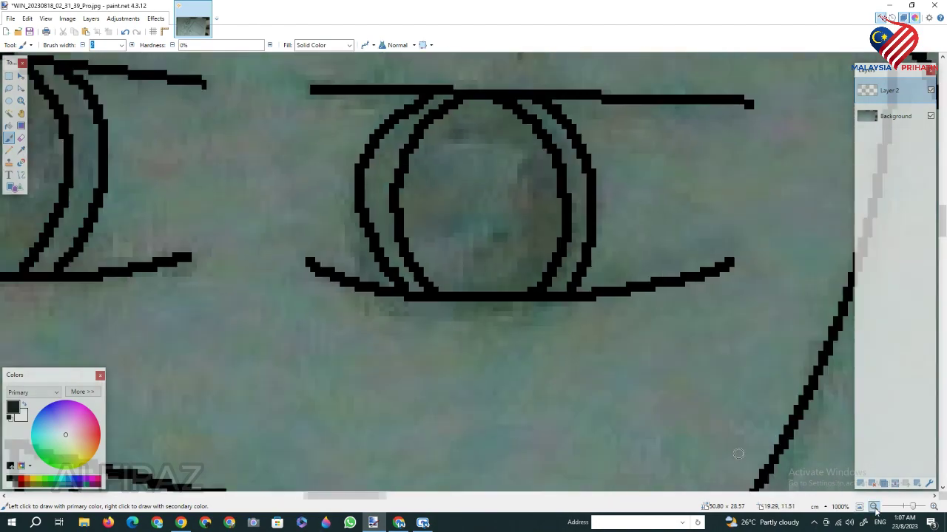
pyautogui.click(873, 507)
pyautogui.click(873, 506)
pyautogui.click(873, 507)
pyautogui.scroll(-3, 656, 479)
pyautogui.click(873, 506)
pyautogui.click(873, 506)
pyautogui.click(874, 507)
pyautogui.click(873, 507)
pyautogui.click(874, 507)
# Step: Delete the Background layer that holds the sketch photo, leaving only Layer 2
pyautogui.click(888, 116)
pyautogui.click(872, 484)
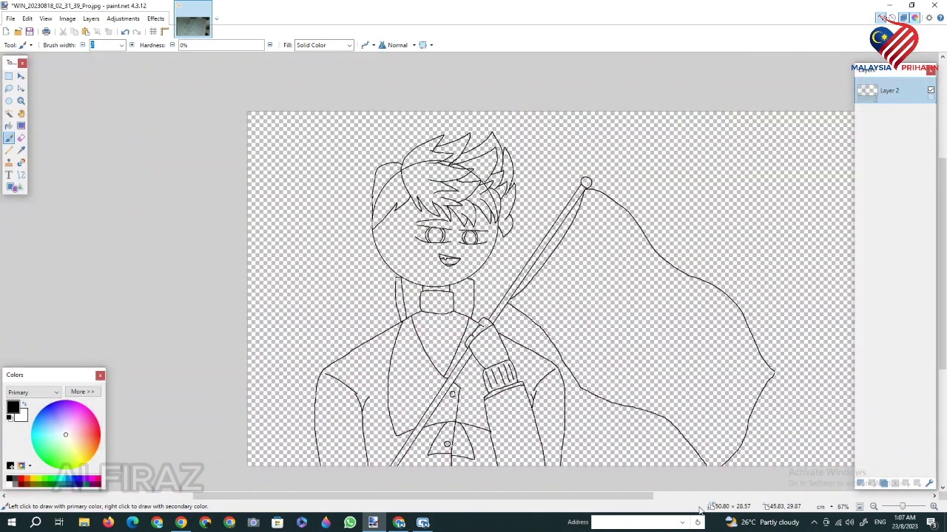
pyautogui.click(125, 32)
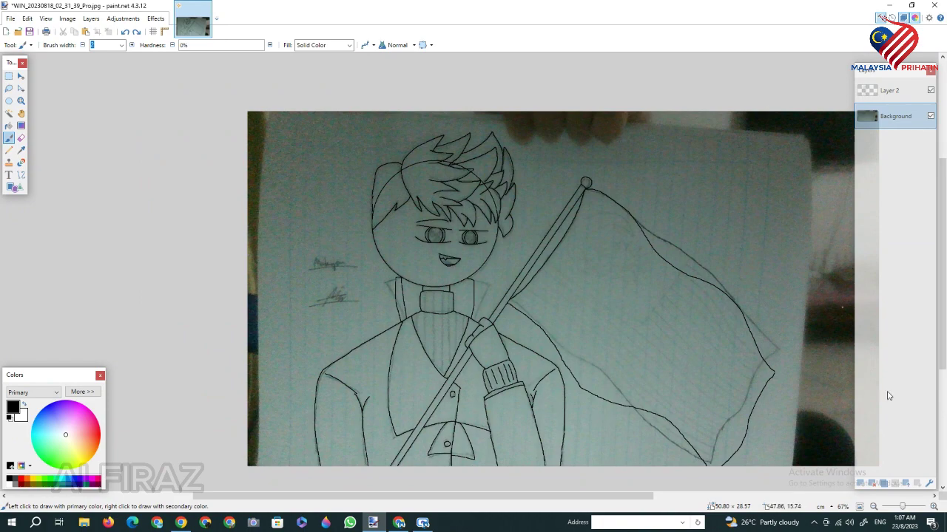
pyautogui.click(872, 484)
# Step: Set the Eraser width to 20 and erase the head circle's arc running through the left and upper hair
pyautogui.click(934, 506)
pyautogui.click(933, 507)
pyautogui.click(933, 506)
pyautogui.scroll(3, 591, 326)
pyautogui.click(20, 138)
pyautogui.click(122, 45)
pyautogui.click(101, 190)
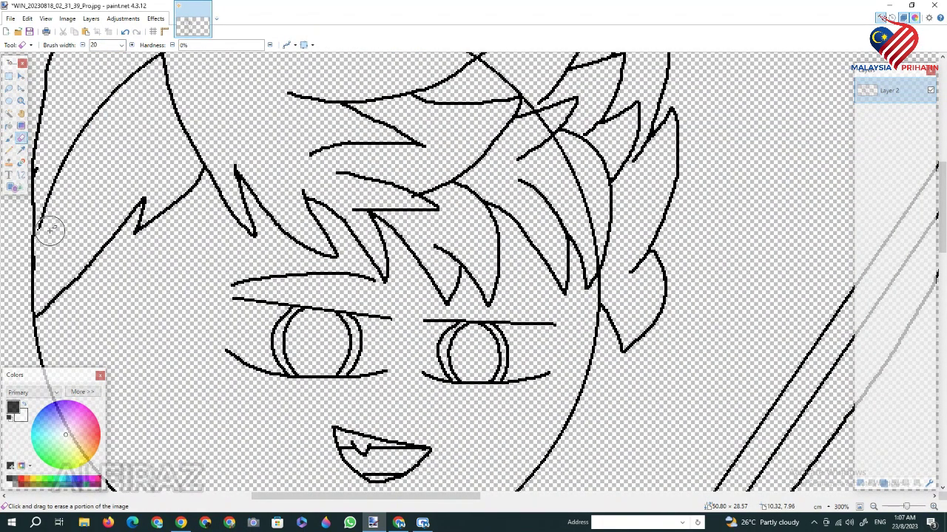
pyautogui.scroll(3, 103, 148)
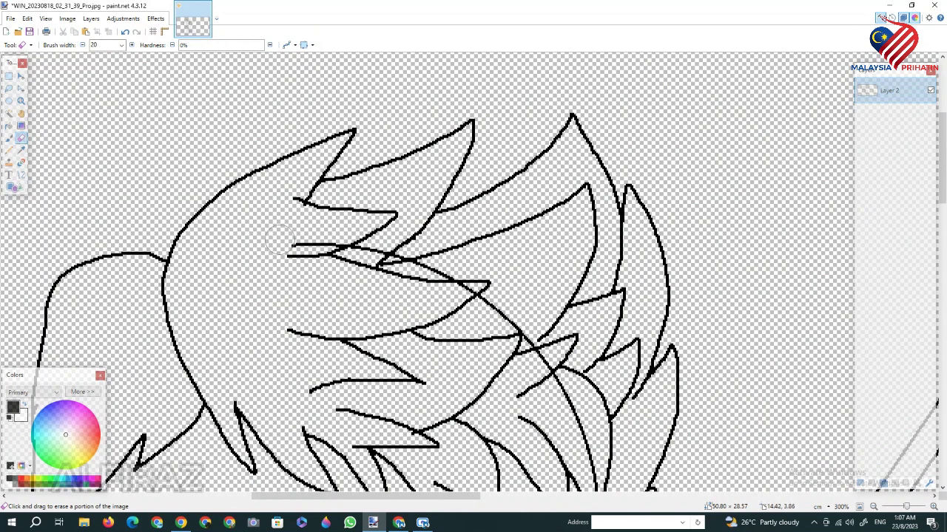
pyautogui.moveTo(279, 239); pyautogui.dragTo(346, 226)
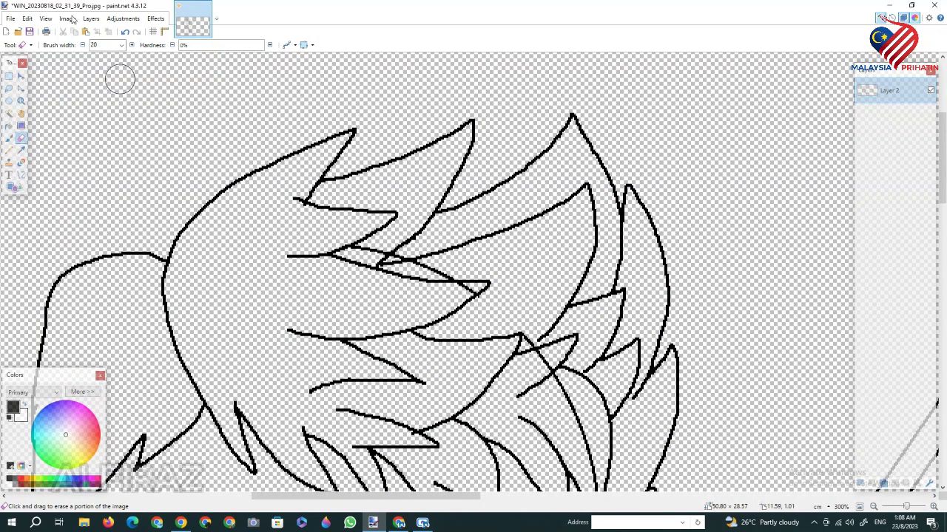
# Step: Reduce the Eraser width to 4 and erase the remaining overlapping lines between the upper and middle hair strands
pyautogui.click(83, 46)
pyautogui.click(83, 46)
pyautogui.click(83, 46)
pyautogui.click(83, 46)
pyautogui.click(83, 46)
pyautogui.click(83, 46)
pyautogui.click(83, 46)
pyautogui.moveTo(354, 248); pyautogui.dragTo(373, 250)
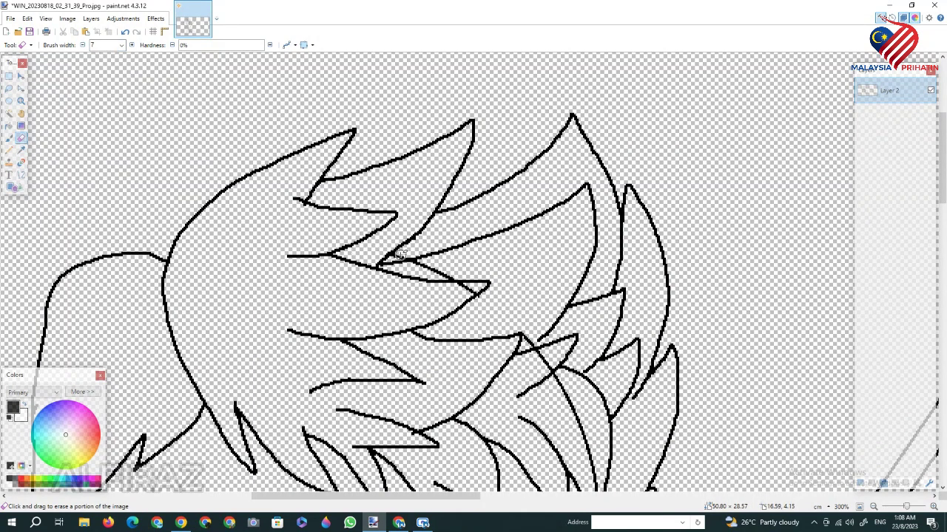
pyautogui.scroll(-3, 86, 49)
pyautogui.scroll(-3, 548, 304)
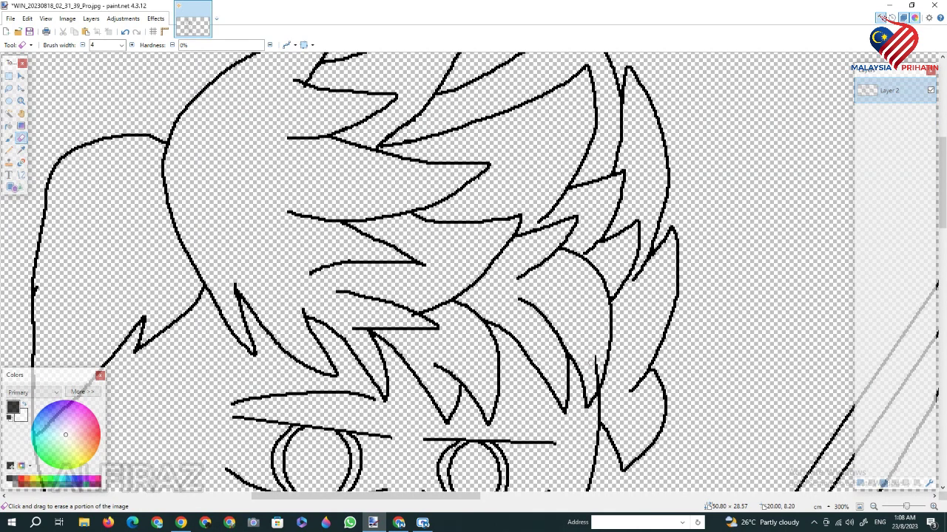
# Step: Fill the boy's face with white using the Paint Bucket
pyautogui.moveTo(906, 507); pyautogui.dragTo(903, 506)
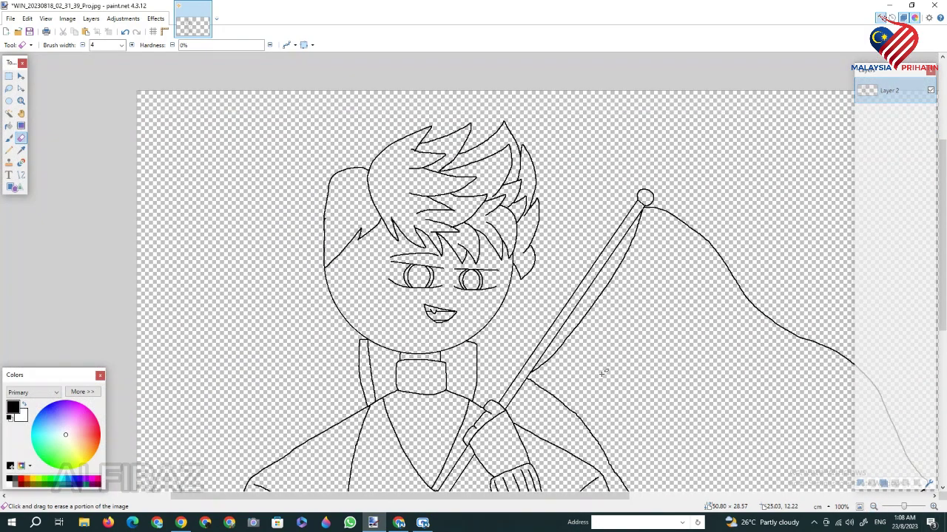
pyautogui.scroll(-3, 602, 373)
pyautogui.moveTo(536, 496); pyautogui.dragTo(541, 495)
pyautogui.scroll(3, 548, 432)
pyautogui.scroll(-3, 548, 431)
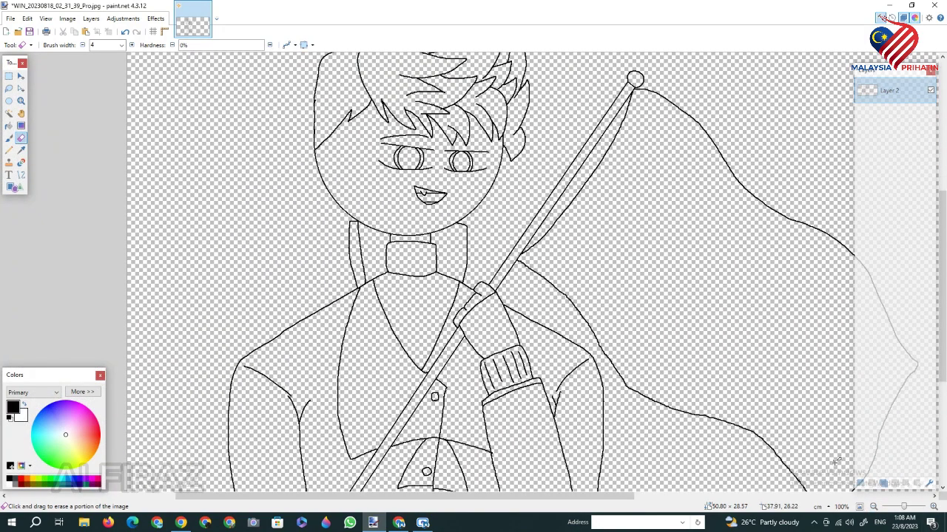
pyautogui.hotkey('ctrl', 'shift', 'n')
pyautogui.press('f')
pyautogui.press('x')
pyautogui.click(383, 199)
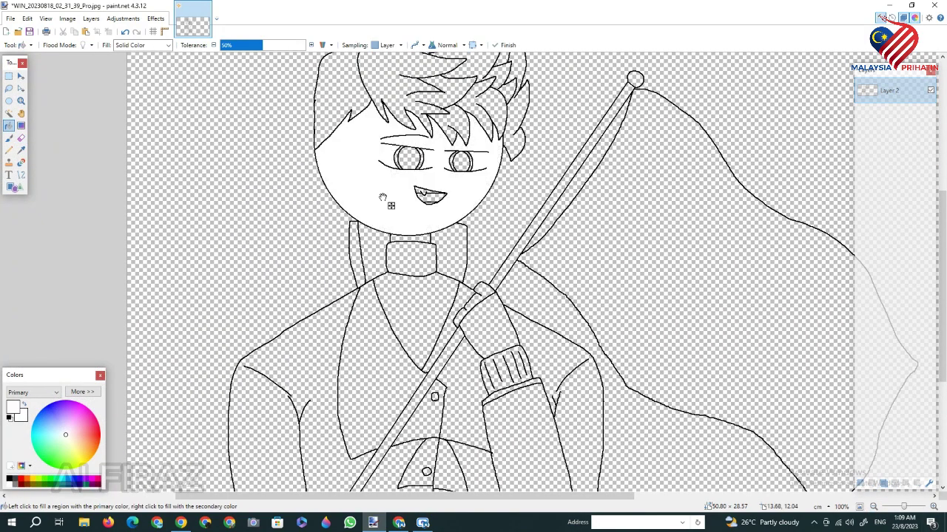
# Step: Close the outer corners of both eyes with short black Paintbrush lines of width 2
pyautogui.press('b')
pyautogui.press('x')
pyautogui.hotkey('ctrl', '+')
pyautogui.scroll(3, 158, 55)
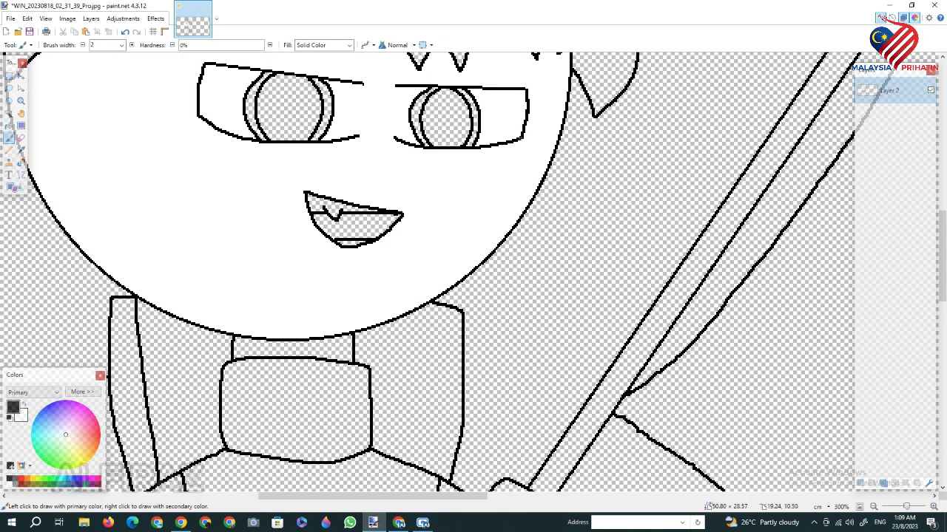
# Step: Fill the back of the hand gripping the pole, the neck and the teeth with white
pyautogui.hotkey('ctrl', '-')
pyautogui.hotkey('ctrl', '-')
pyautogui.hotkey('ctrl', '-')
pyautogui.hotkey('ctrl', '-')
pyautogui.hotkey('ctrl', '-')
pyautogui.hotkey('ctrl', '-')
pyautogui.press('f')
pyautogui.press('x')
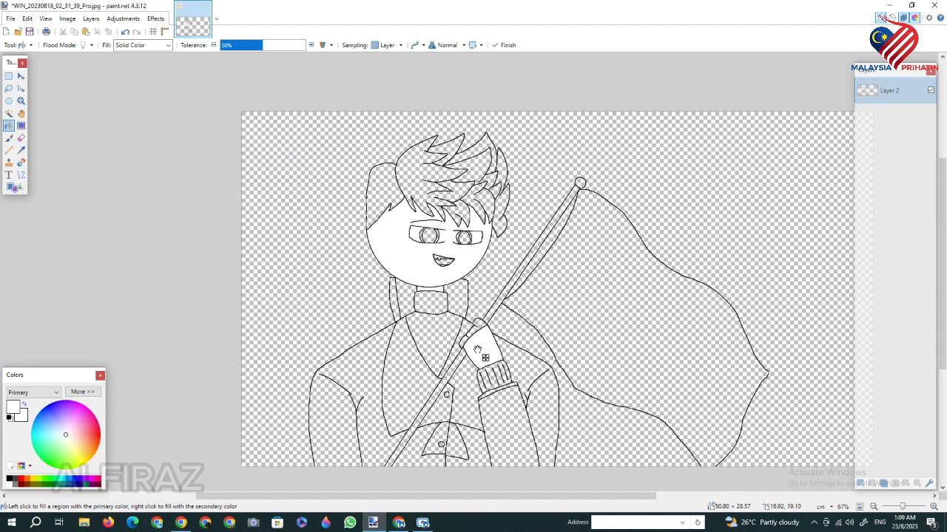
pyautogui.click(508, 47)
pyautogui.tripleClick(933, 508)
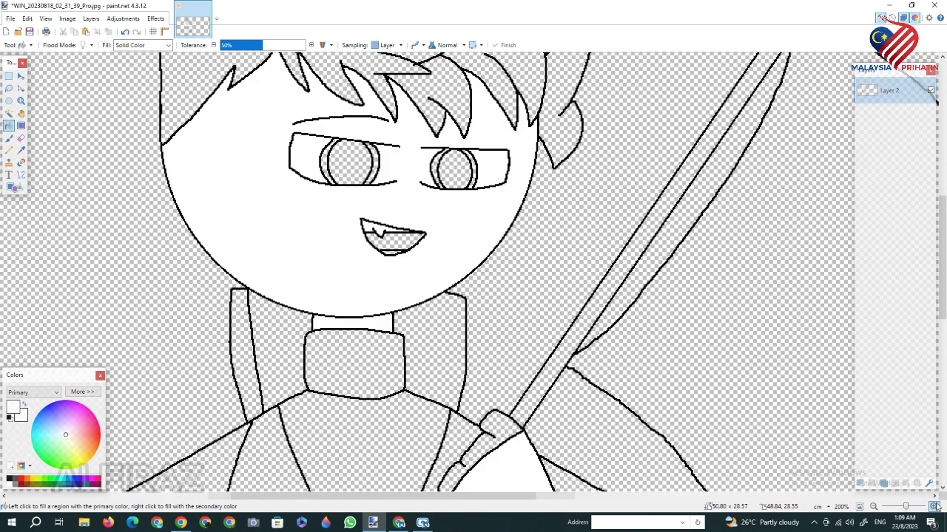
pyautogui.click(934, 507)
pyautogui.click(350, 242)
pyautogui.click(506, 45)
# Step: Fill the inside of the open mouth with dark red
pyautogui.scroll(-3, 494, 353)
pyautogui.doubleClick(872, 508)
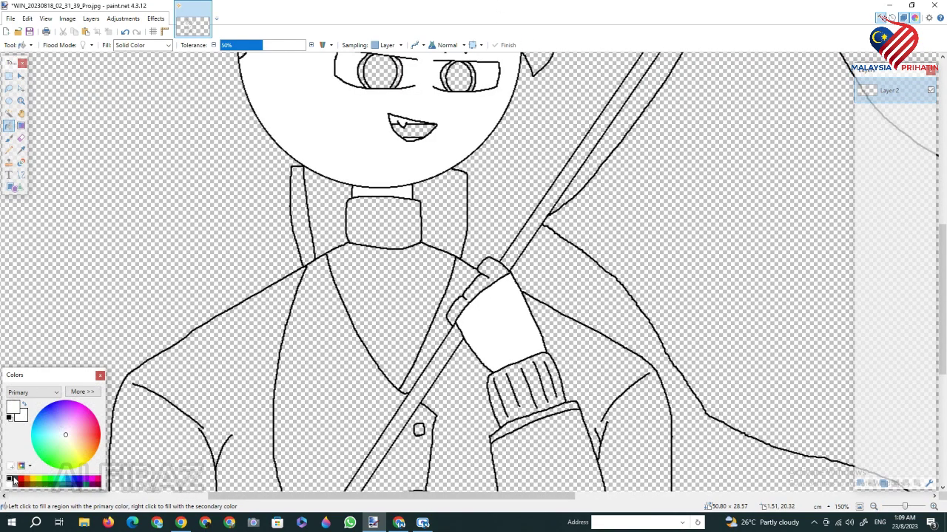
pyautogui.click(412, 132)
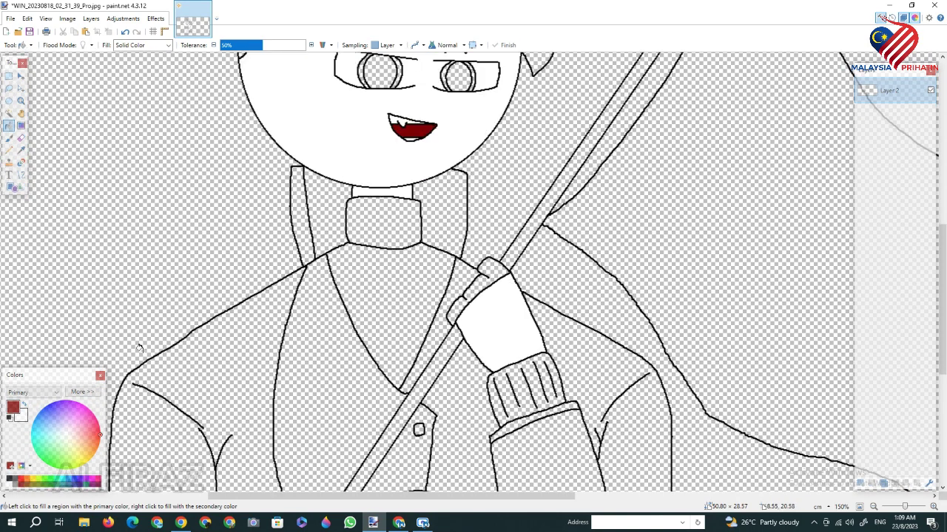
# Step: Set the primary color to navy 000A44 and fill the coat's sleeve and front panel opposite the raised hand
pyautogui.scroll(-3, 147, 369)
pyautogui.click(9, 484)
pyautogui.scroll(3, 314, 453)
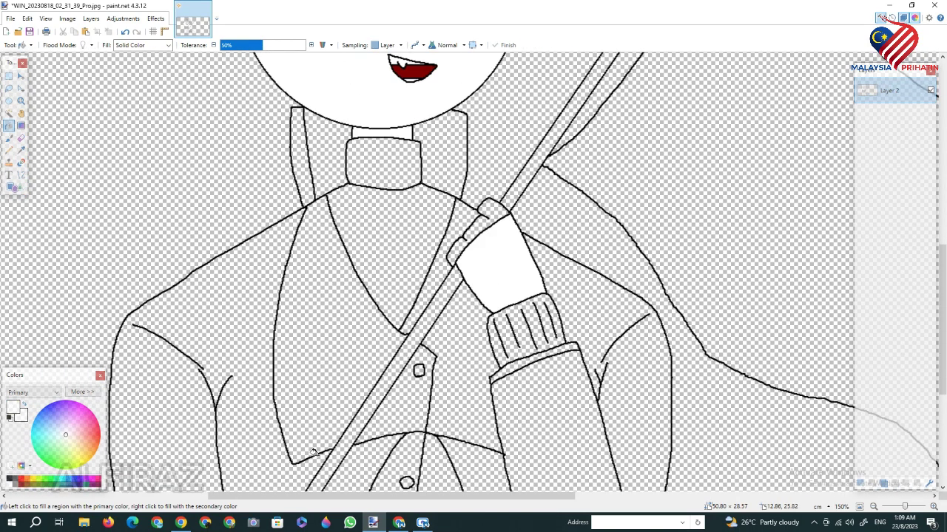
pyautogui.click(75, 484)
pyautogui.click(83, 391)
pyautogui.click(231, 351)
pyautogui.click(322, 405)
# Step: Fill the coat's remaining front, pocket, raised-arm sleeve, cuff edge and lapel beside the hand with the same navy
pyautogui.scroll(-1, 345, 436)
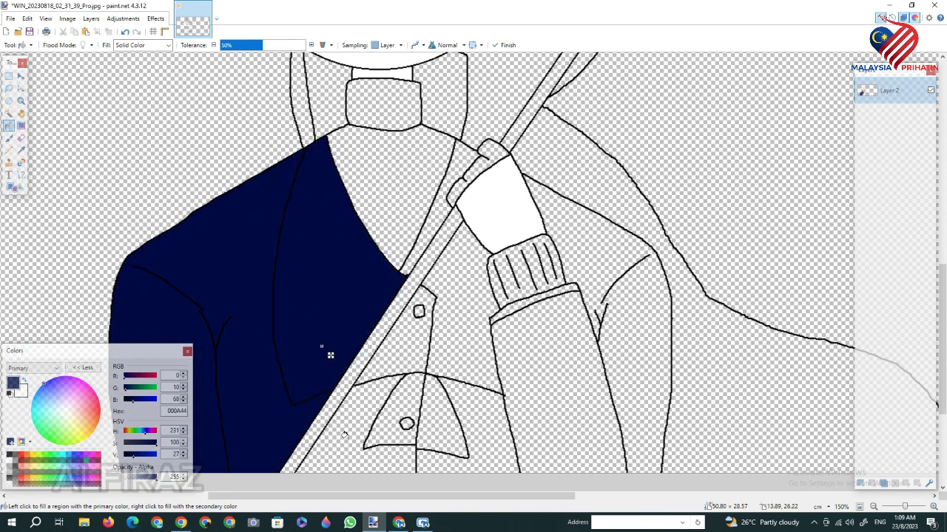
pyautogui.click(344, 435)
pyautogui.click(463, 346)
pyautogui.click(487, 406)
pyautogui.click(556, 344)
pyautogui.click(521, 304)
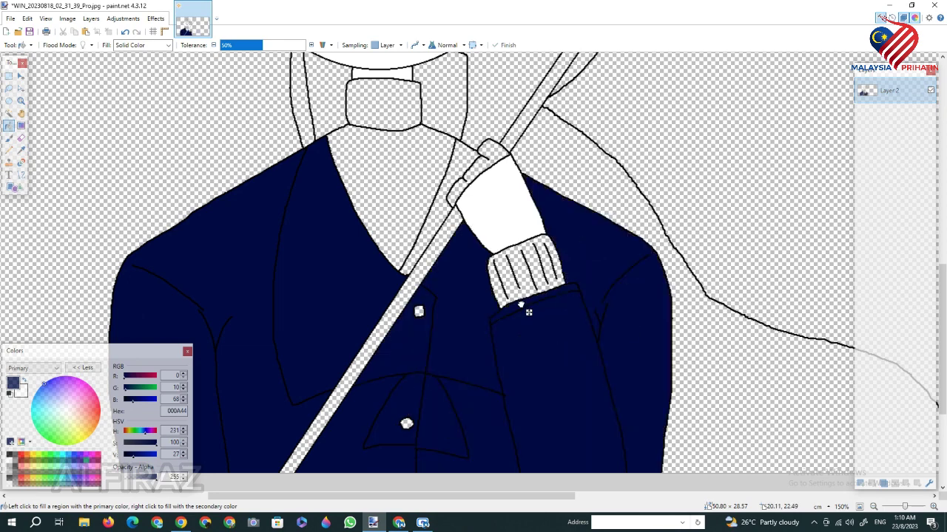
pyautogui.click(441, 186)
# Step: Draw black vertical rib lines down the turtleneck's collar and chest with the Paintbrush
pyautogui.click(8, 138)
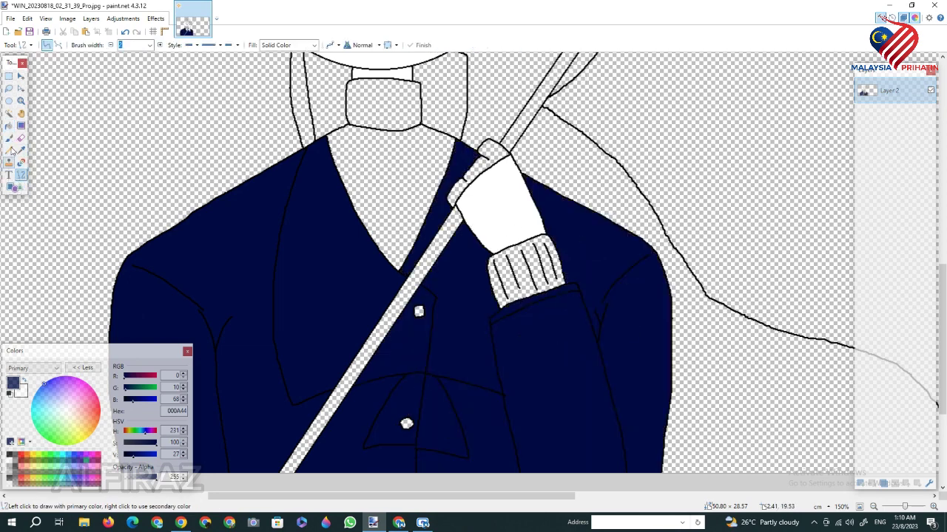
pyautogui.click(10, 455)
pyautogui.scroll(2, 234, 199)
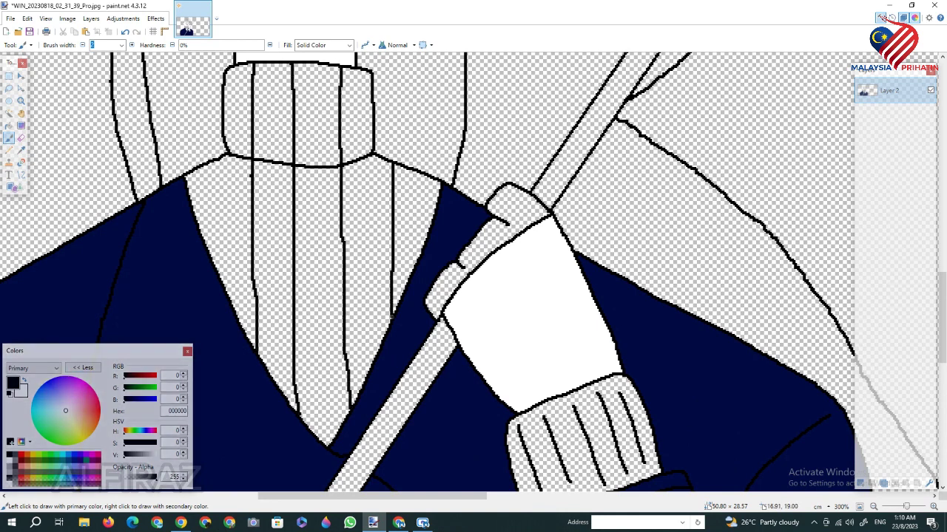
# Step: Fill all ribbed sections of the turtleneck and the knitted wrist cuff with dark gray 212121
pyautogui.click(9, 126)
pyautogui.click(129, 455)
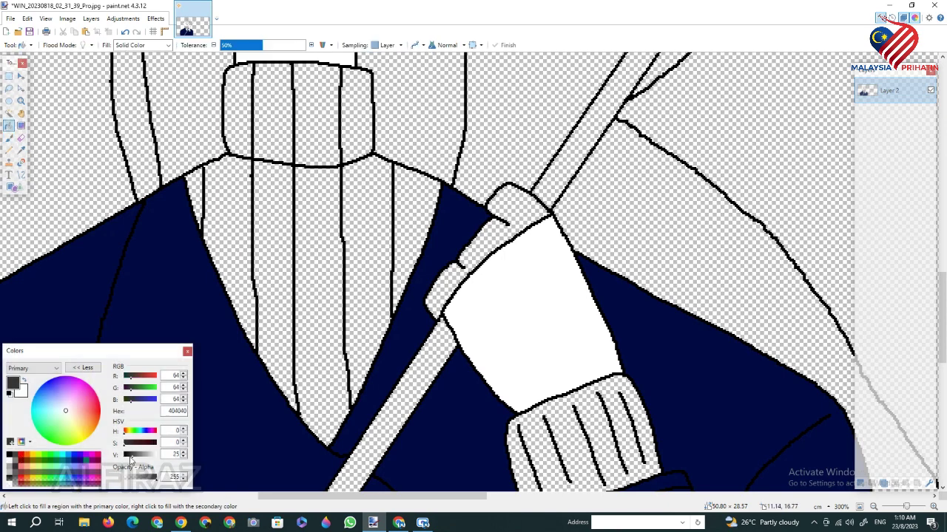
pyautogui.click(212, 214)
pyautogui.click(196, 187)
pyautogui.click(272, 200)
pyautogui.click(241, 122)
pyautogui.click(273, 117)
pyautogui.click(320, 111)
pyautogui.click(356, 112)
pyautogui.click(320, 200)
pyautogui.click(368, 200)
pyautogui.click(400, 199)
pyautogui.click(580, 450)
# Step: Sample the coat's navy and fill the raised coat collar on both sides of the neck
pyautogui.click(874, 507)
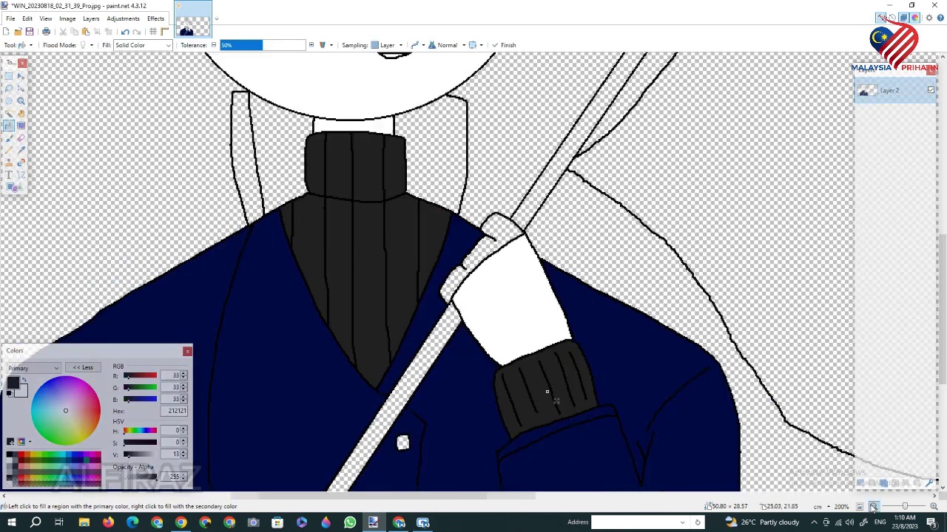
pyautogui.click(873, 507)
pyautogui.click(21, 150)
pyautogui.click(8, 126)
pyautogui.click(356, 208)
pyautogui.click(374, 211)
pyautogui.click(457, 208)
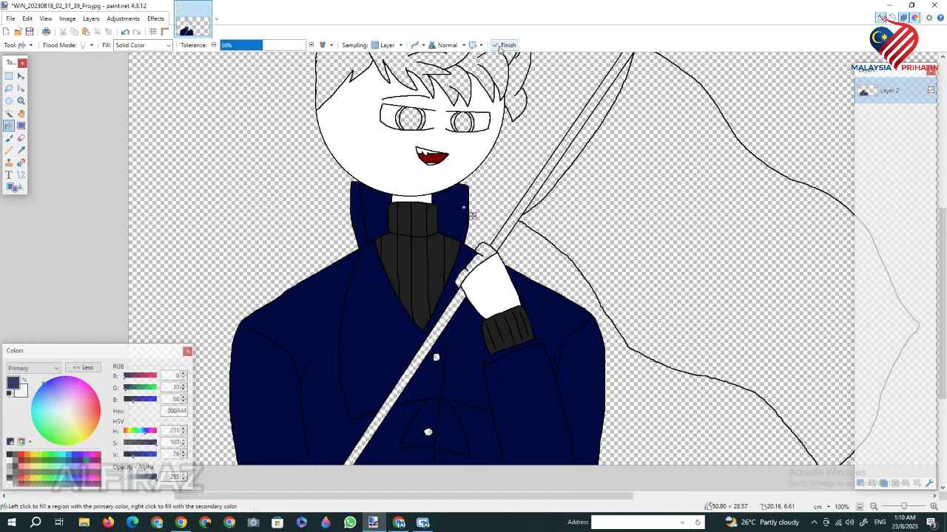
# Step: Fill both pupils with near-black 191919 and the iris rings around them with yellow FFD800
pyautogui.scroll(-1, 463, 209)
pyautogui.click(9, 455)
pyautogui.click(132, 455)
pyautogui.click(128, 455)
pyautogui.scroll(2, 405, 180)
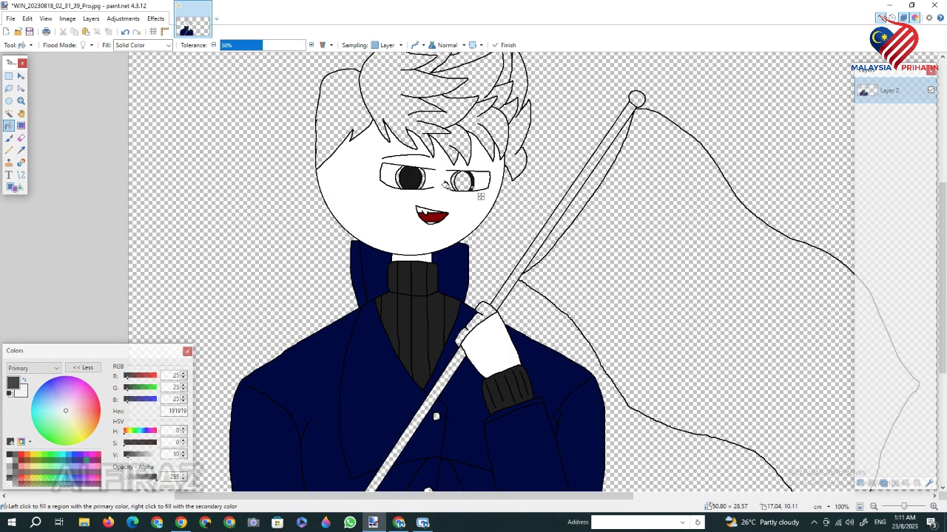
pyautogui.click(25, 454)
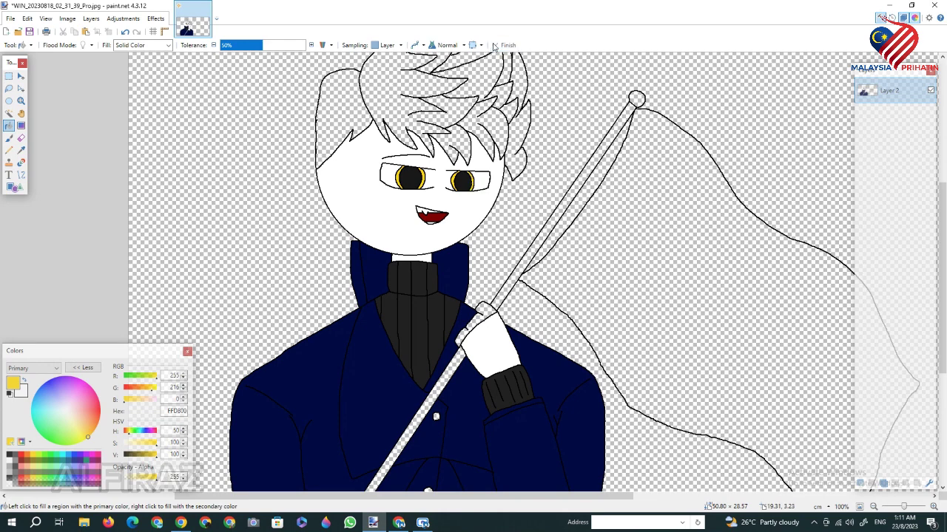
# Step: Fill the two coat buttons with gray 808080
pyautogui.scroll(-2, 397, 398)
pyautogui.click(15, 461)
pyautogui.click(428, 372)
pyautogui.click(436, 297)
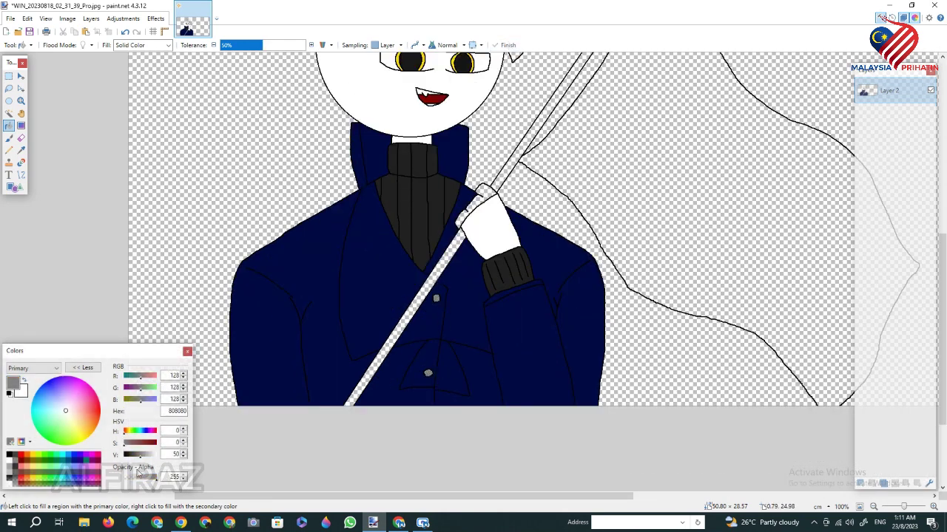
# Step: Fill both parts of the flagpole and its round top with dark gray 5B5B5B
pyautogui.click(136, 455)
pyautogui.click(367, 379)
pyautogui.scroll(2, 473, 370)
pyautogui.click(505, 292)
pyautogui.click(637, 99)
# Step: Fill the finger area wrapped around the flagpole with red CC0000
pyautogui.scroll(-1, 529, 289)
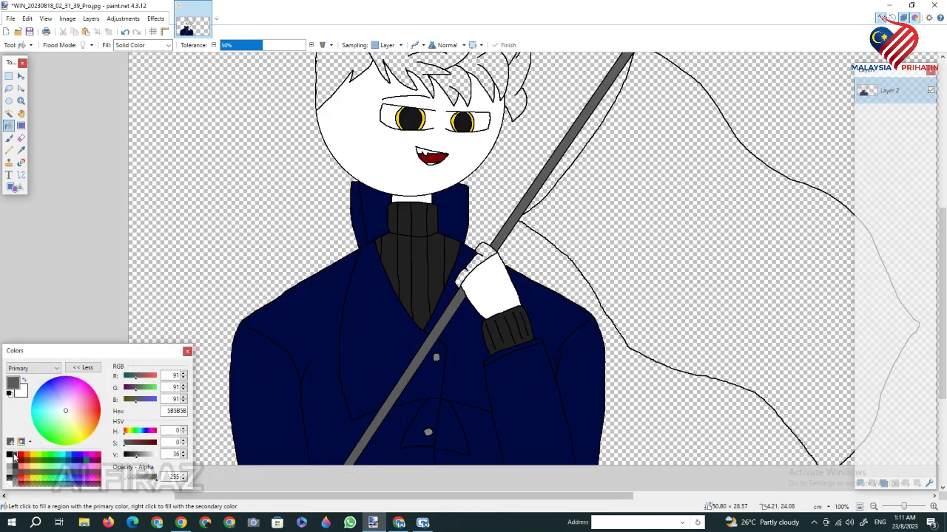
pyautogui.click(18, 454)
pyautogui.click(477, 263)
# Step: Set the Pencil to dark navy 000835 and draw thin shading boundary curves across the three topmost hair spikes
pyautogui.scroll(4, 477, 263)
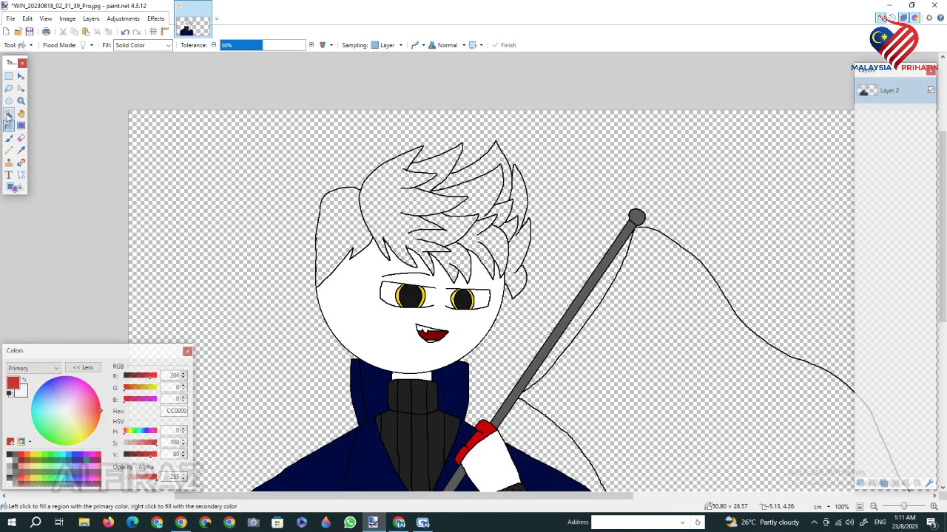
pyautogui.click(8, 150)
pyautogui.scroll(3, 495, 348)
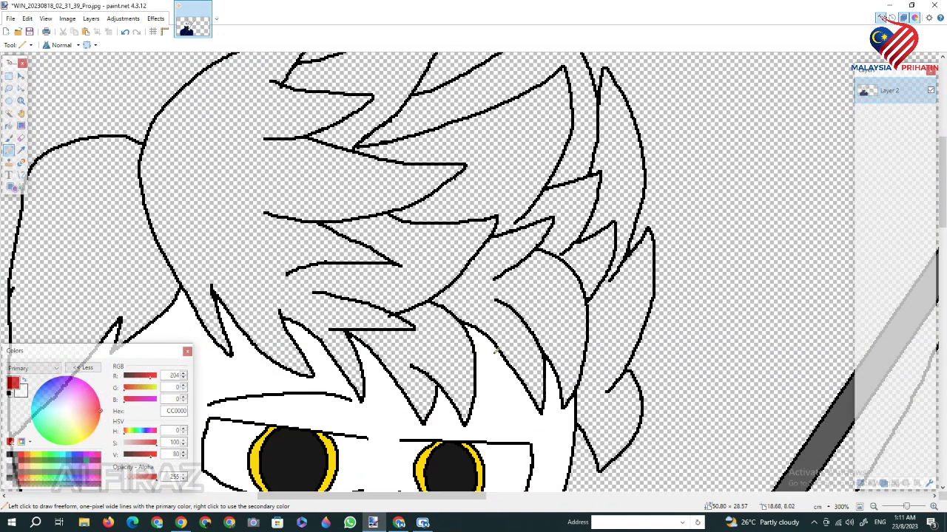
pyautogui.scroll(4, 495, 351)
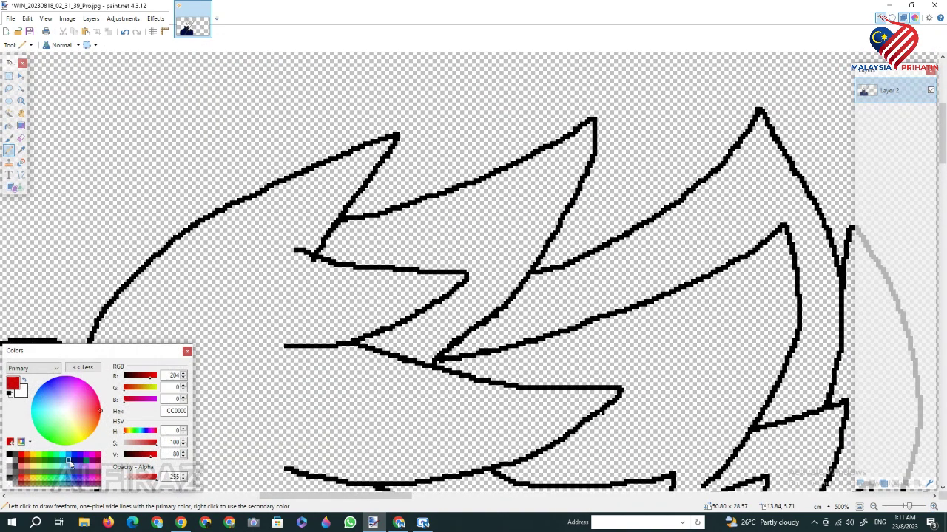
pyautogui.click(74, 461)
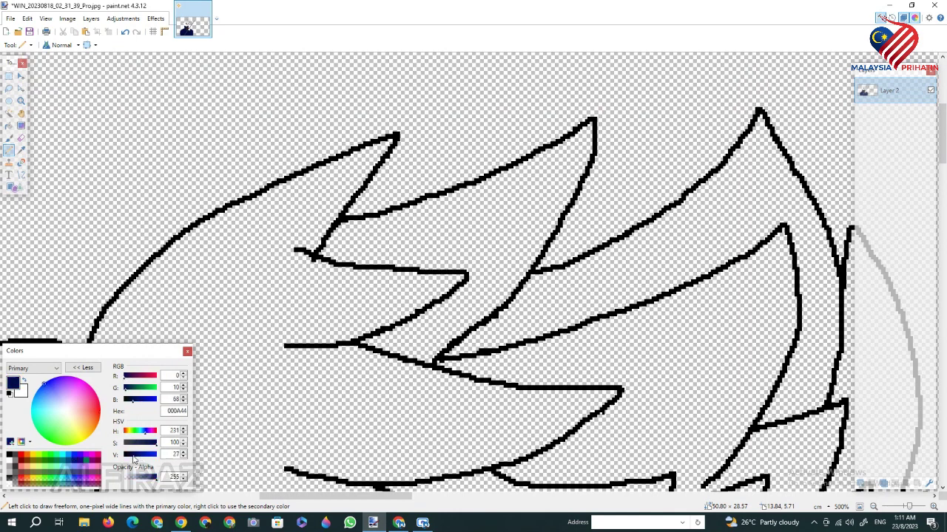
pyautogui.scroll(3, 437, 312)
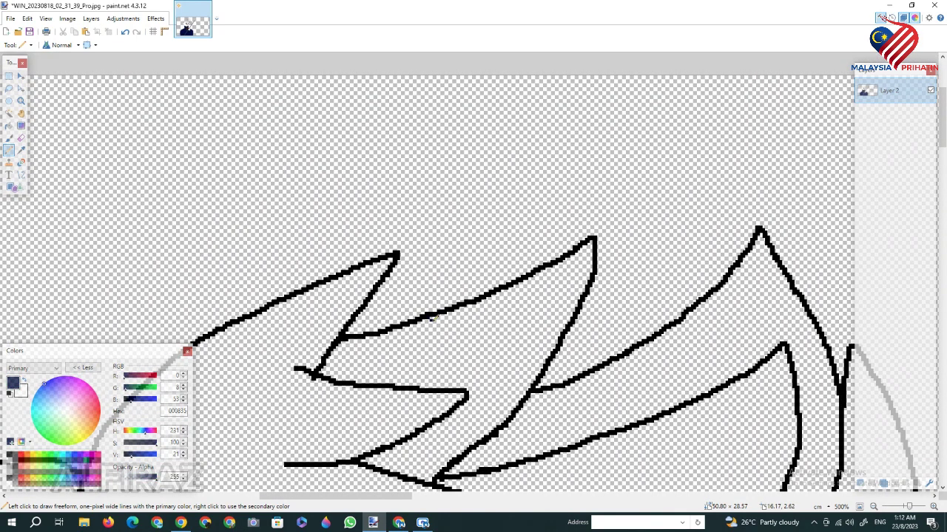
pyautogui.scroll(-2, 715, 372)
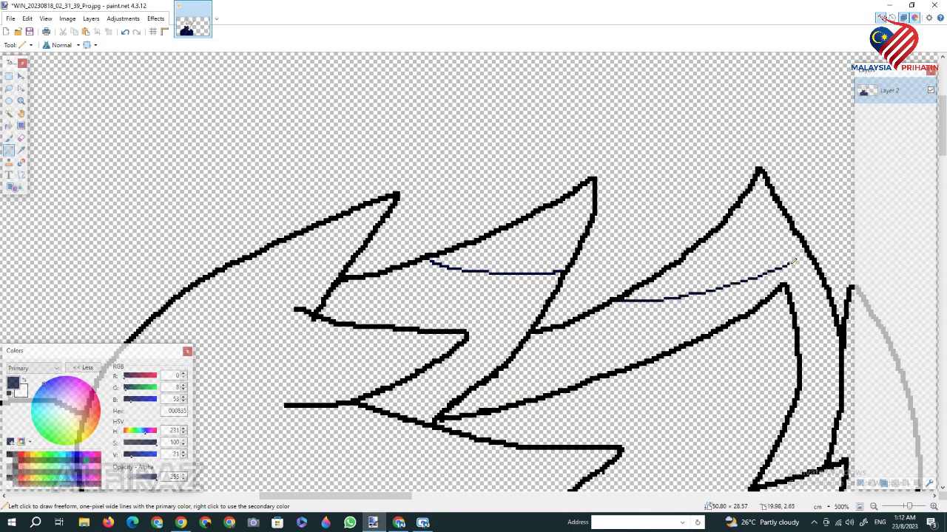
pyautogui.scroll(-2, 299, 321)
pyautogui.moveTo(342, 210); pyautogui.dragTo(313, 209)
pyautogui.scroll(-2, 350, 296)
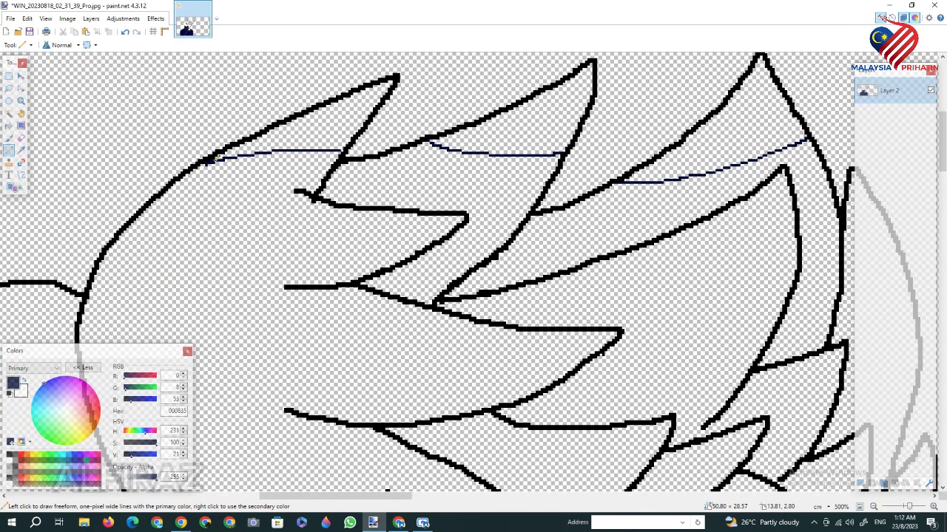
# Step: Draw thin navy boundary curves across the middle hair spike, the large inner spike and the tall outer spike beside it
pyautogui.scroll(-2, 462, 283)
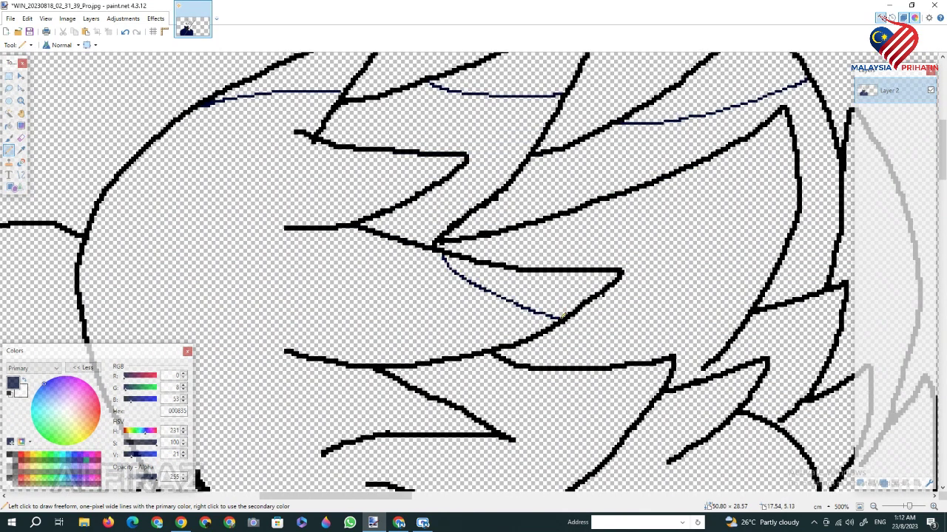
pyautogui.hscroll(5, 562, 316)
pyautogui.hotkey('ctrl', 'z')
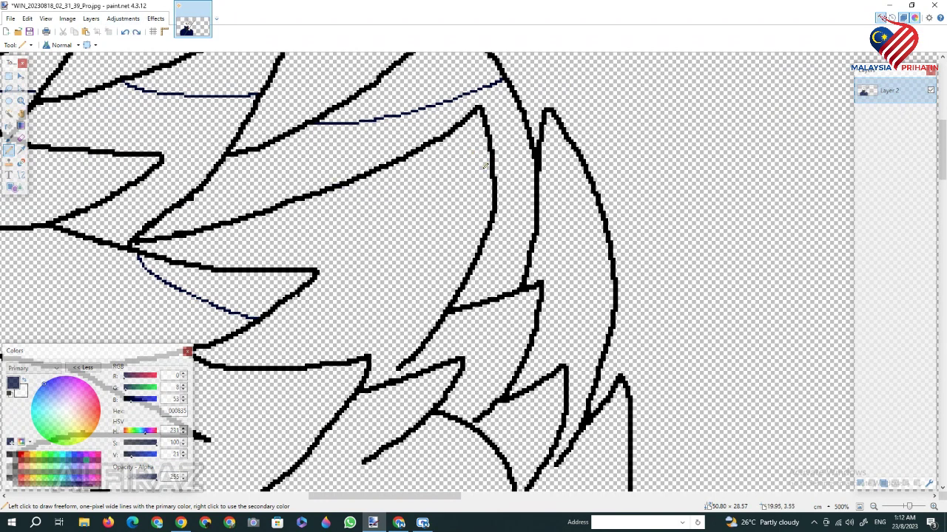
pyautogui.moveTo(387, 185); pyautogui.dragTo(361, 182)
pyautogui.scroll(-2, 554, 157)
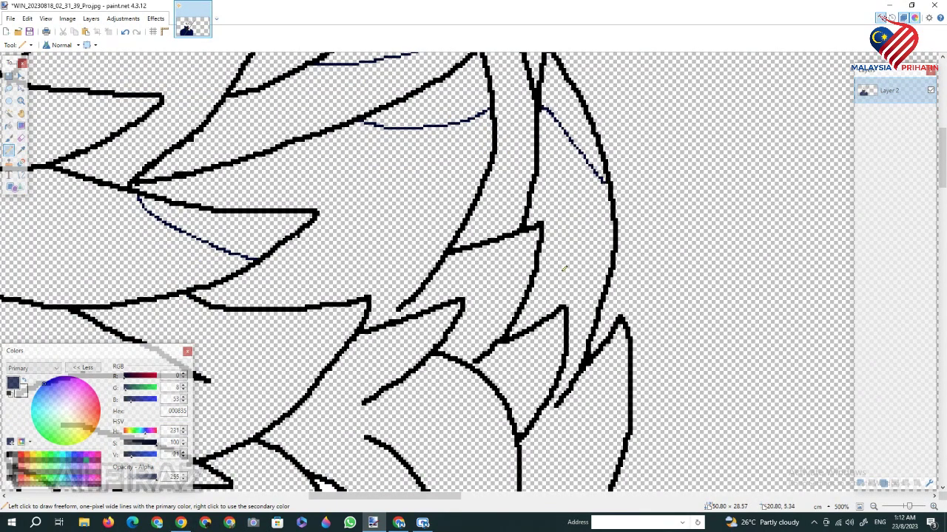
# Step: Draw thin navy boundary curves across the lower outer locks, the fringe tips and the large lock above the fringe
pyautogui.scroll(-4, 594, 264)
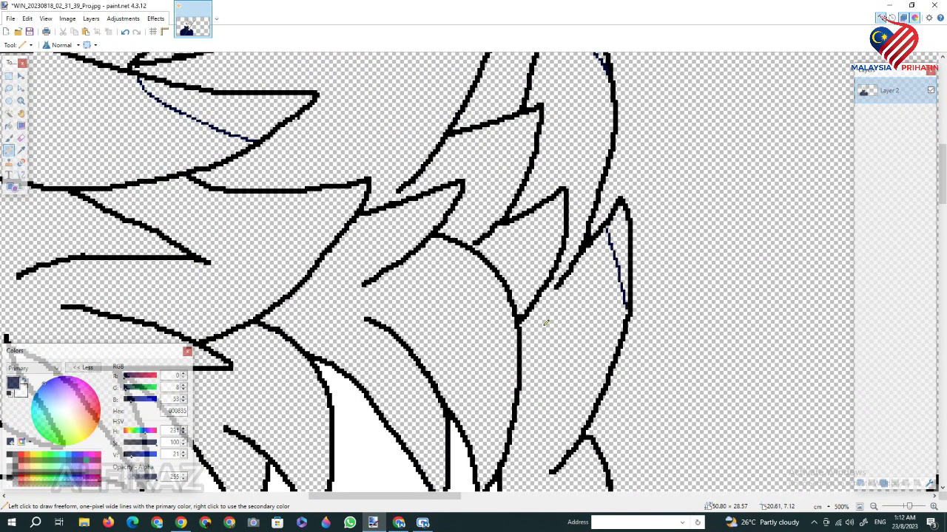
pyautogui.scroll(-4, 546, 322)
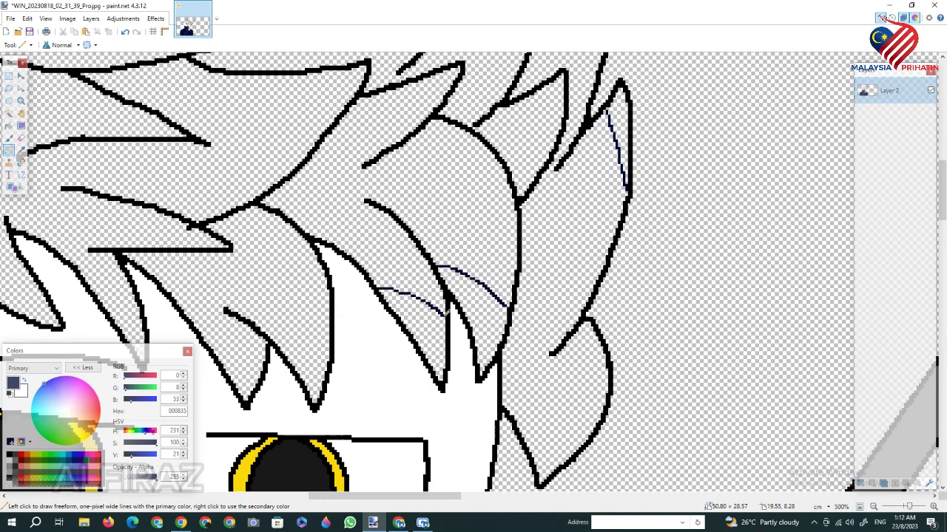
pyautogui.scroll(-4, 446, 313)
pyautogui.moveTo(444, 496); pyautogui.dragTo(397, 496)
pyautogui.scroll(4, 270, 221)
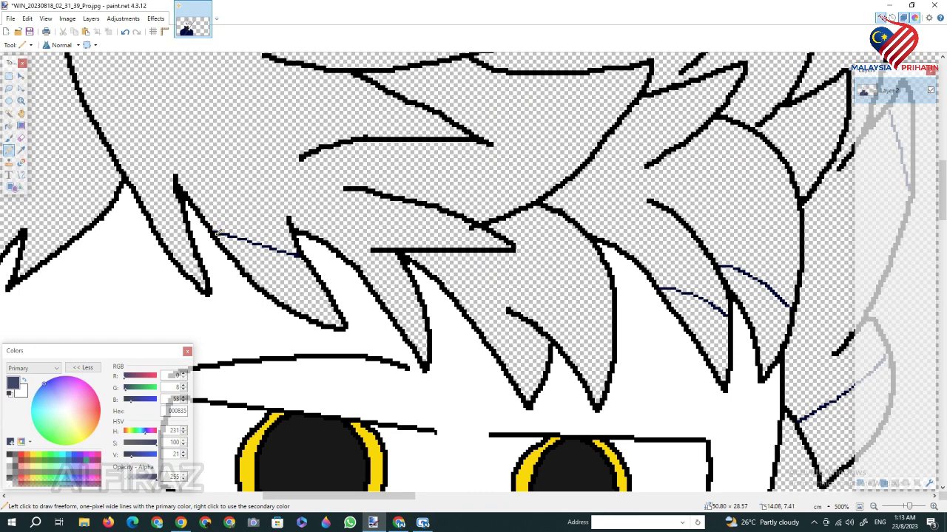
pyautogui.scroll(6, 536, 327)
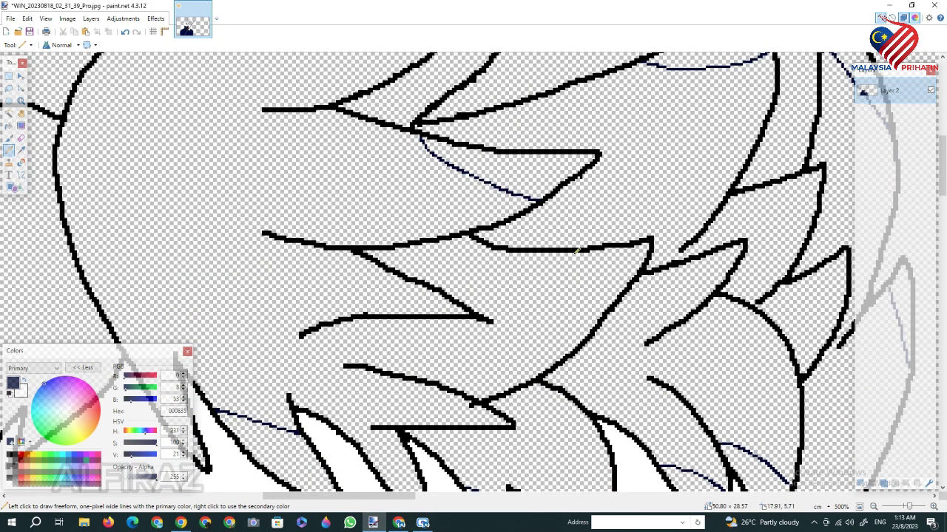
pyautogui.scroll(-2, 496, 392)
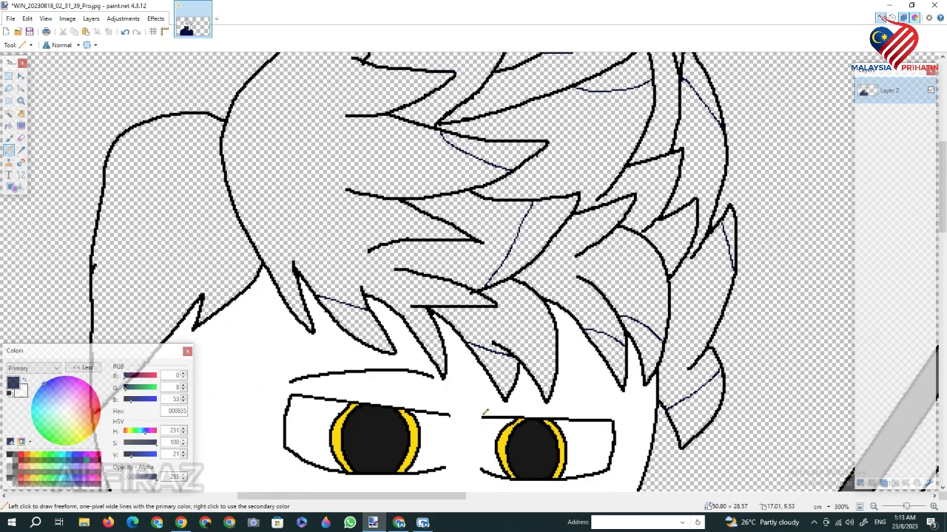
# Step: Fill all the marked-off hair tips, from the fringe up to the topmost spikes, with dark navy 000835
pyautogui.click(8, 126)
pyautogui.click(343, 318)
pyautogui.click(488, 366)
pyautogui.click(547, 218)
pyautogui.click(495, 152)
pyautogui.click(621, 74)
pyautogui.click(640, 343)
pyautogui.scroll(4, 699, 191)
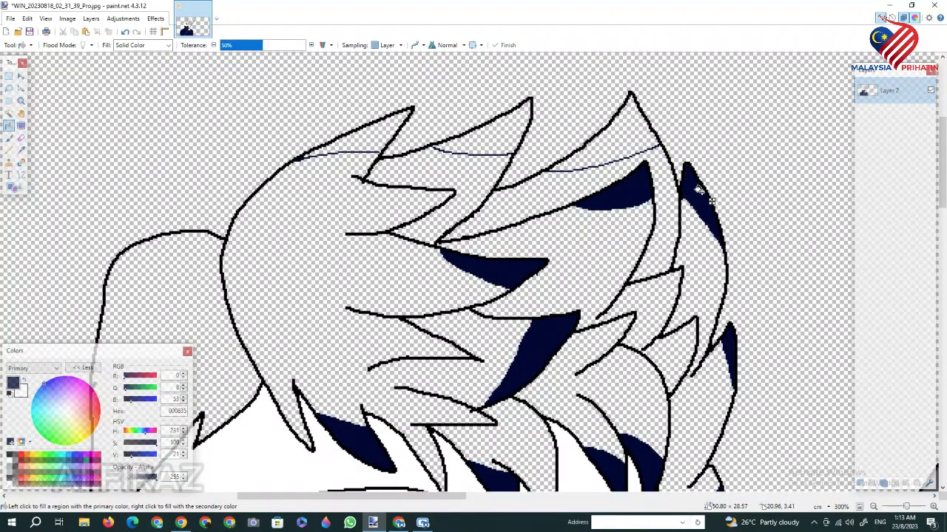
pyautogui.click(625, 139)
pyautogui.click(481, 139)
pyautogui.click(367, 137)
# Step: Fill the rest of the hair, including the side section and all inner locks, with red C40000
pyautogui.scroll(-6, 367, 137)
pyautogui.click(21, 454)
pyautogui.click(150, 455)
pyautogui.click(163, 170)
pyautogui.click(287, 108)
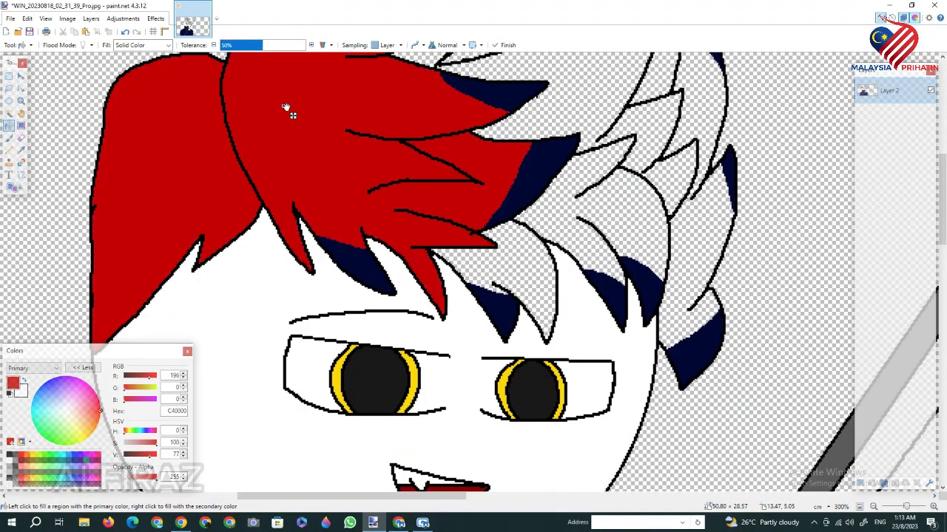
pyautogui.click(516, 263)
pyautogui.click(568, 83)
pyautogui.click(664, 164)
pyautogui.scroll(4, 664, 164)
pyautogui.click(671, 159)
pyautogui.click(423, 110)
pyautogui.click(504, 45)
# Step: Select the empty interior of the flag with the Magic Wand
pyautogui.doubleClick(874, 507)
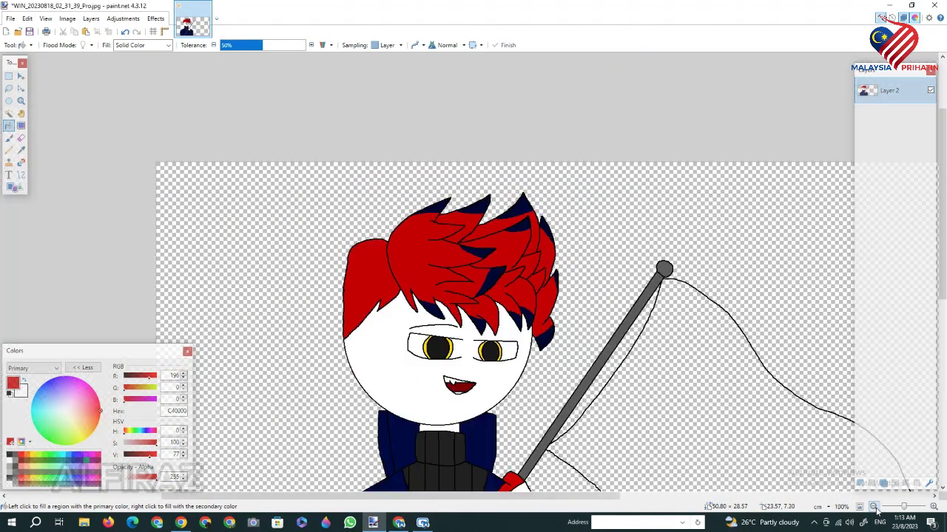
pyautogui.scroll(-4, 495, 400)
pyautogui.doubleClick(874, 508)
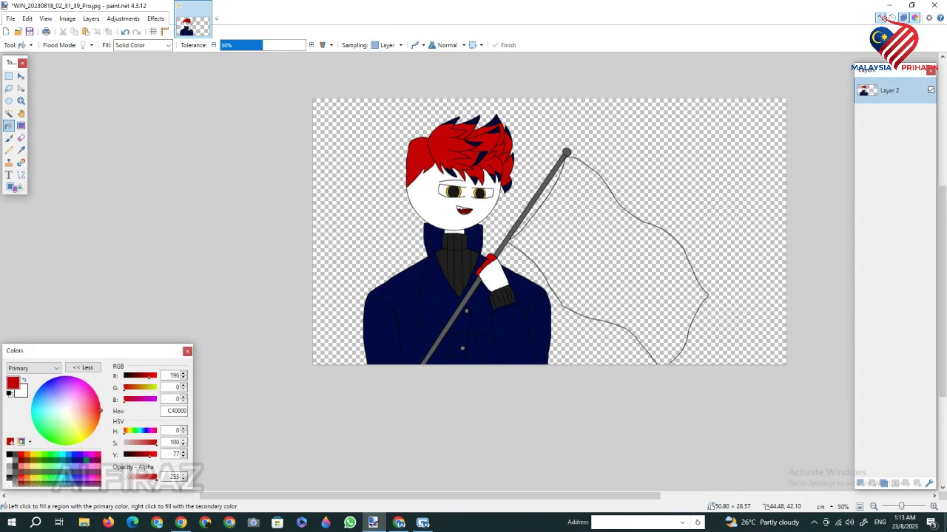
pyautogui.moveTo(577, 496); pyautogui.dragTo(680, 496)
pyautogui.click(9, 114)
pyautogui.click(402, 256)
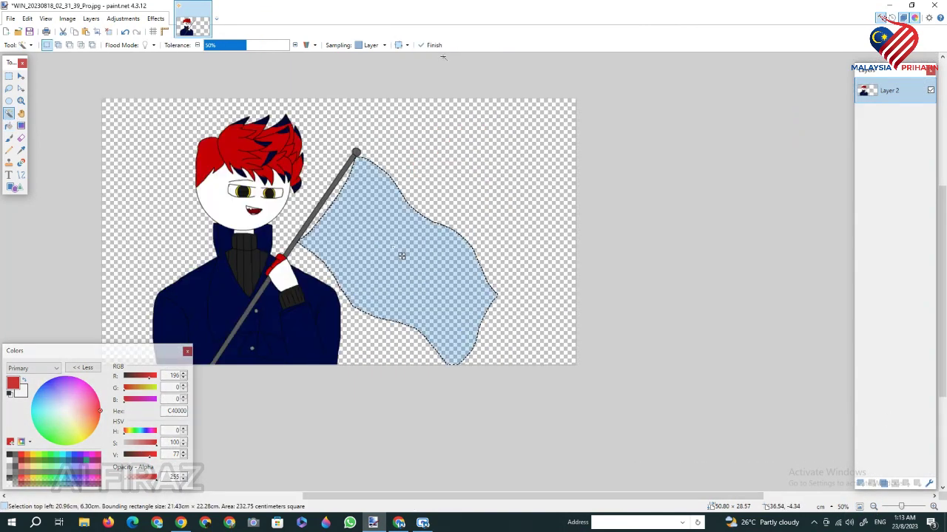
# Step: Outline a four-sided canton in the flag's upper corner beside the pole with dark navy 00062D and fill it
pyautogui.click(9, 138)
pyautogui.click(75, 462)
pyautogui.moveTo(141, 454); pyautogui.dragTo(130, 454)
pyautogui.doubleClick(934, 508)
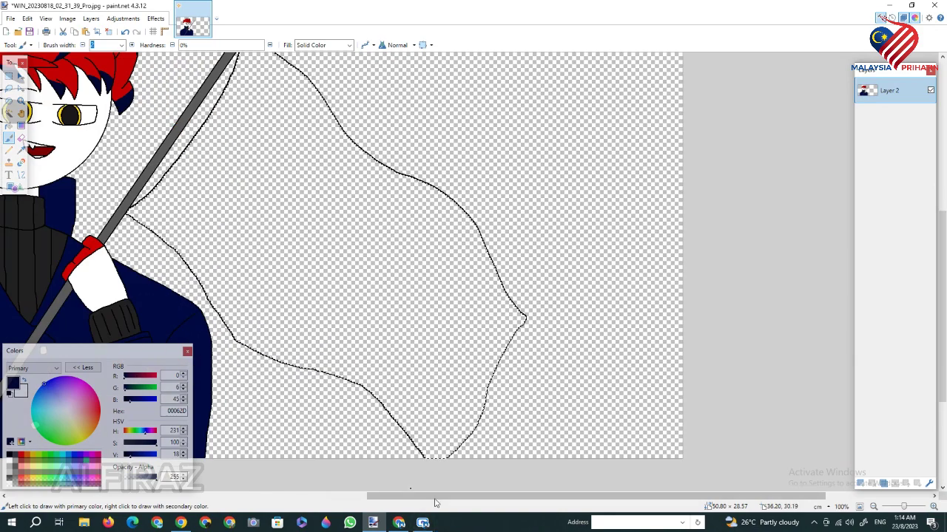
pyautogui.moveTo(434, 497); pyautogui.dragTo(396, 497)
pyautogui.click(934, 507)
pyautogui.click(874, 507)
pyautogui.moveTo(473, 173)
pyautogui.mouseDown()
pyautogui.moveTo(411, 273)
pyautogui.moveTo(318, 187)
pyautogui.moveTo(258, 153)
pyautogui.mouseUp()
pyautogui.hotkey('ctrl', 'z')
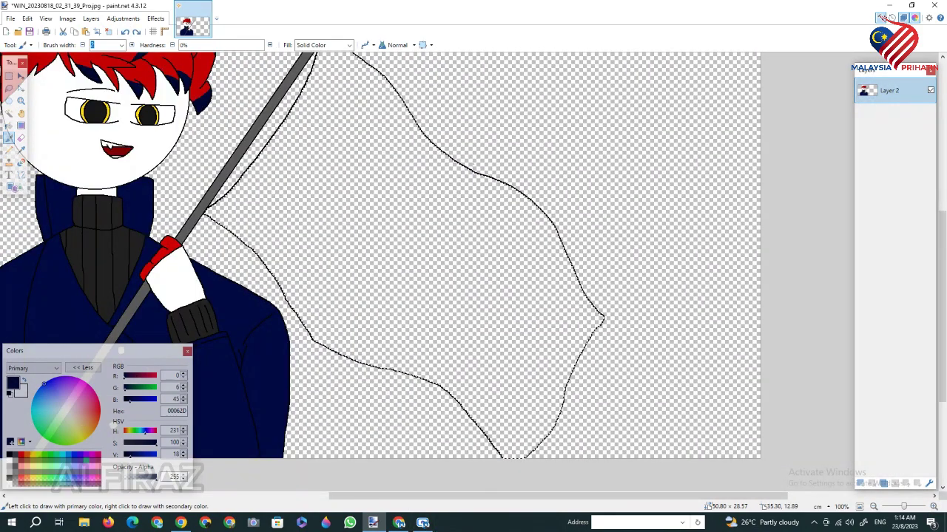
pyautogui.moveTo(470, 170)
pyautogui.mouseDown()
pyautogui.moveTo(409, 265)
pyautogui.moveTo(264, 148)
pyautogui.mouseUp()
pyautogui.press('f')
pyautogui.click(354, 141)
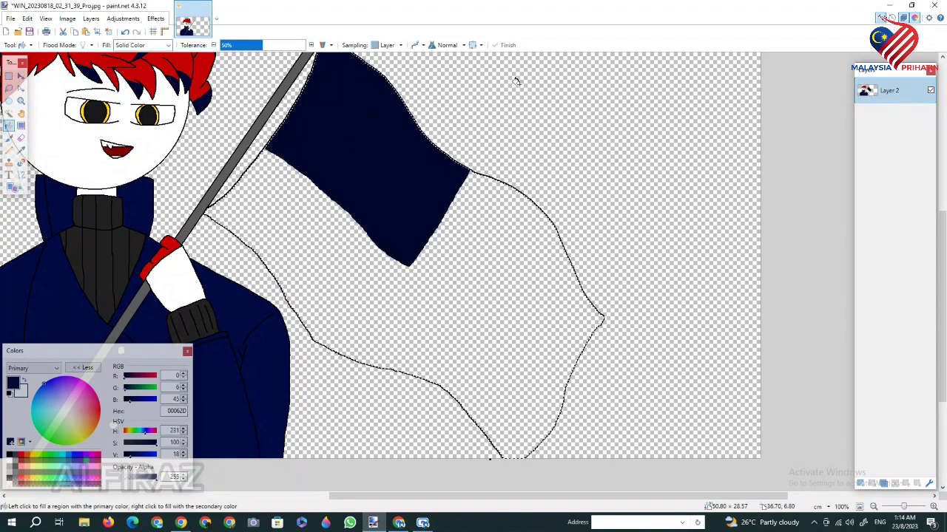
# Step: Set the Paintbrush to red D80000 and draw a curved stripe edge from the canton's lower corner to the flag's outer edge
pyautogui.click(21, 455)
pyautogui.click(152, 455)
pyautogui.click(934, 508)
pyautogui.scroll(-2, 310, 321)
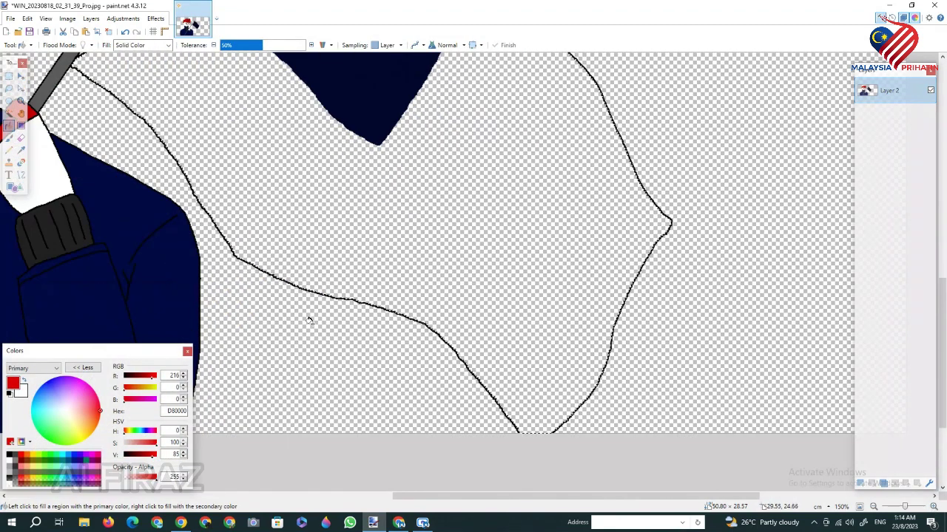
pyautogui.click(10, 139)
pyautogui.hotkey('ctrl', '+')
pyautogui.scroll(3, 443, 266)
pyautogui.moveTo(346, 221); pyautogui.dragTo(569, 355)
pyautogui.scroll(-3, 569, 356)
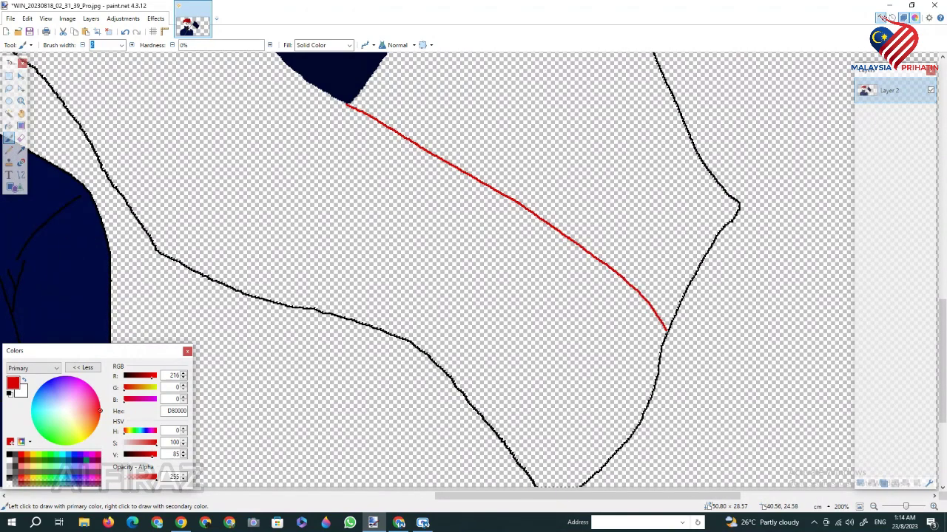
# Step: Draw a second red curve below the canton from the pole side to the outer edge and fill the stripe between the curves
pyautogui.scroll(4, 443, 266)
pyautogui.hotkey('ctrl', '-')
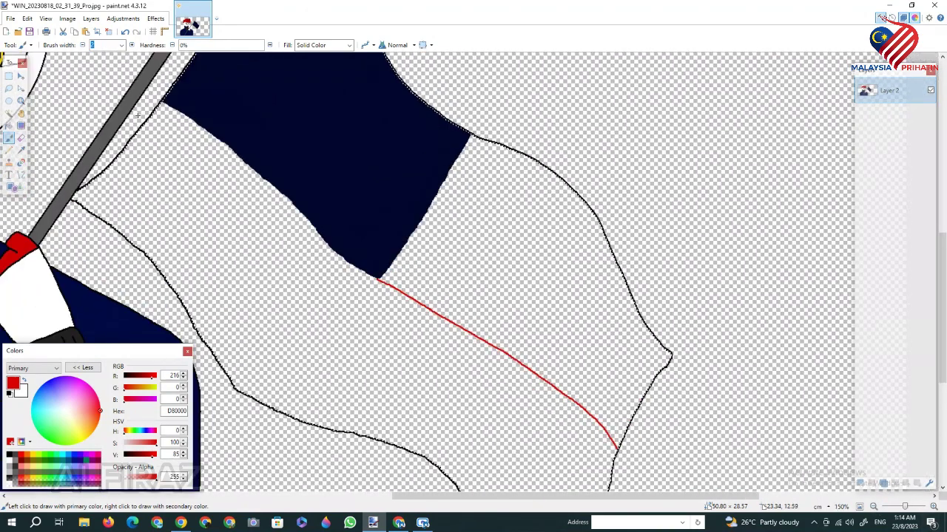
pyautogui.moveTo(155, 114)
pyautogui.mouseDown()
pyautogui.moveTo(317, 264)
pyautogui.moveTo(493, 355)
pyautogui.moveTo(612, 468)
pyautogui.mouseUp()
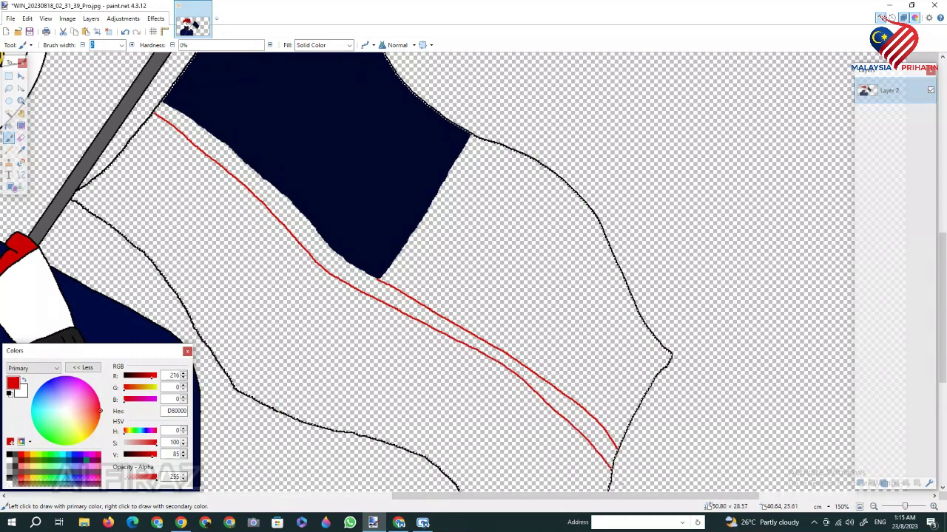
pyautogui.press('f')
pyautogui.click(581, 421)
# Step: Draw curved red stripe boundaries from the canton's side to the flag's outer edge, following the wave of the flag
pyautogui.press('b')
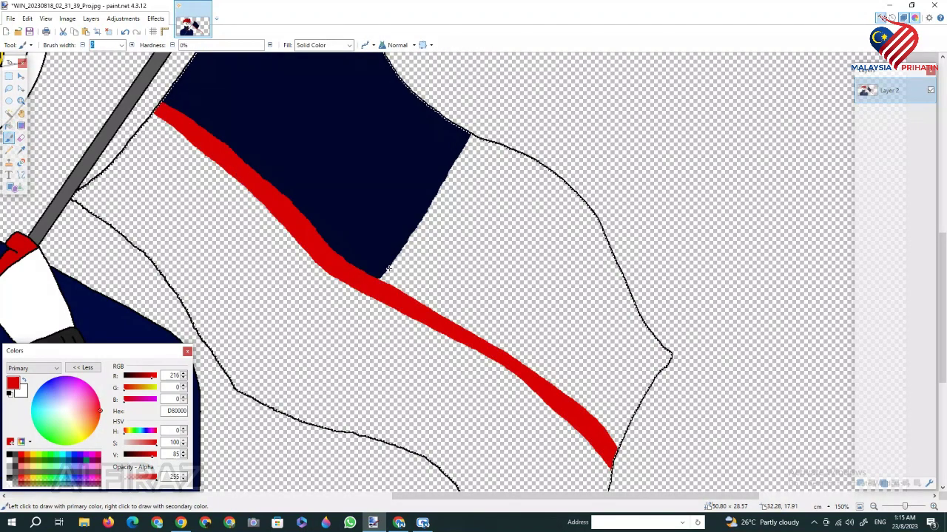
pyautogui.moveTo(389, 267); pyautogui.dragTo(533, 358)
pyautogui.hotkey('ctrl', 'z')
pyautogui.moveTo(390, 264)
pyautogui.mouseDown()
pyautogui.moveTo(560, 348)
pyautogui.moveTo(627, 430)
pyautogui.mouseUp()
pyautogui.moveTo(405, 246)
pyautogui.mouseDown()
pyautogui.moveTo(567, 337)
pyautogui.moveTo(631, 417)
pyautogui.mouseUp()
pyautogui.hotkey('ctrl', '+')
pyautogui.moveTo(398, 214)
pyautogui.mouseDown()
pyautogui.moveTo(514, 265)
pyautogui.moveTo(633, 356)
pyautogui.moveTo(695, 444)
pyautogui.mouseUp()
pyautogui.moveTo(412, 191)
pyautogui.mouseDown()
pyautogui.moveTo(475, 208)
pyautogui.moveTo(589, 270)
pyautogui.mouseUp()
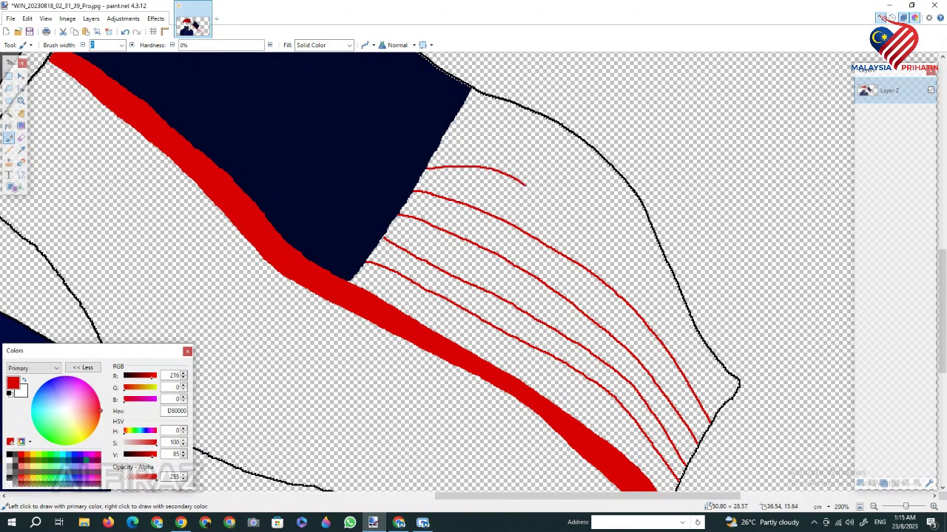
pyautogui.moveTo(525, 185)
pyautogui.mouseDown()
pyautogui.moveTo(661, 308)
pyautogui.moveTo(732, 392)
pyautogui.mouseUp()
pyautogui.moveTo(448, 129)
pyautogui.mouseDown()
pyautogui.moveTo(535, 145)
pyautogui.moveTo(650, 233)
pyautogui.mouseUp()
# Step: Fill three alternating stripes beside the canton with red D80000
pyautogui.click(9, 126)
pyautogui.click(479, 301)
pyautogui.click(487, 235)
pyautogui.click(501, 144)
# Step: Outline another full-length wavy stripe below the first long red stripe and fill it with red D80000
pyautogui.scroll(-2, 504, 148)
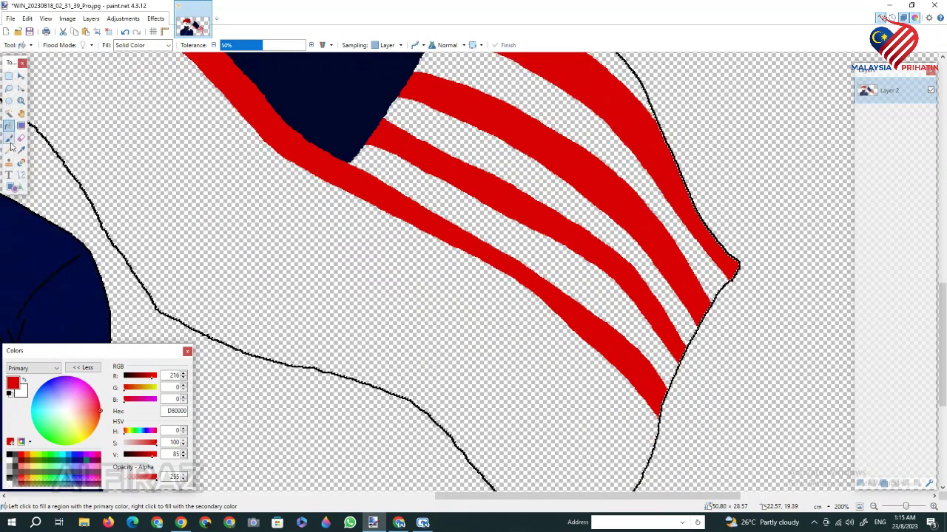
pyautogui.click(9, 138)
pyautogui.scroll(-1, 469, 491)
pyautogui.moveTo(143, 99)
pyautogui.mouseDown()
pyautogui.moveTo(288, 244)
pyautogui.moveTo(507, 380)
pyautogui.moveTo(607, 462)
pyautogui.mouseUp()
pyautogui.scroll(-1, 938, 287)
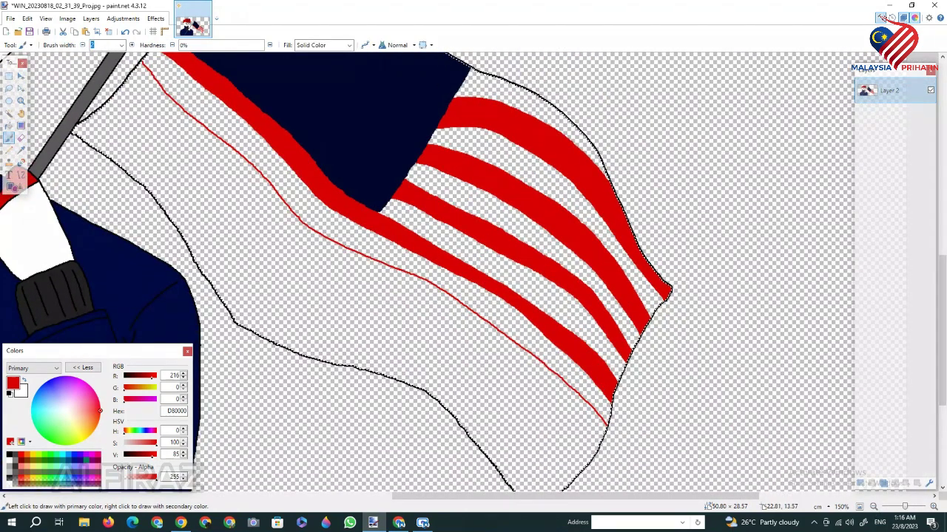
pyautogui.moveTo(244, 200)
pyautogui.mouseDown()
pyautogui.moveTo(324, 261)
pyautogui.moveTo(473, 341)
pyautogui.moveTo(591, 459)
pyautogui.mouseUp()
pyautogui.click(8, 126)
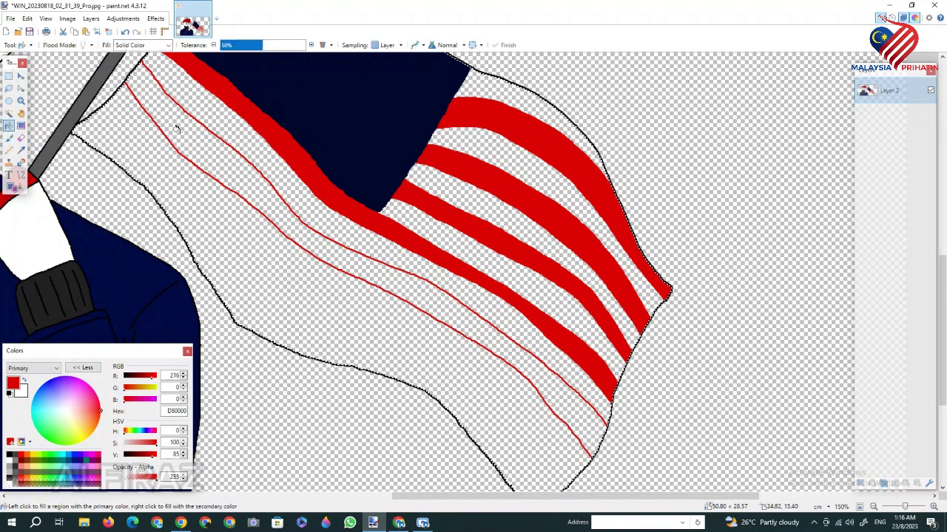
pyautogui.click(175, 127)
# Step: With a brush width of 2, outline the lowest full-length red stripe and fill it with red D80000
pyautogui.click(21, 138)
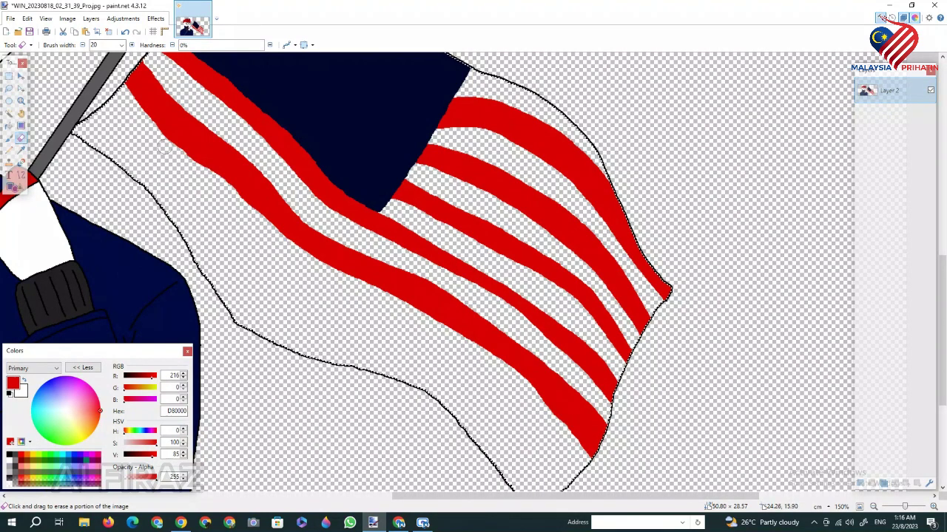
pyautogui.click(9, 138)
pyautogui.click(121, 45)
pyautogui.click(108, 124)
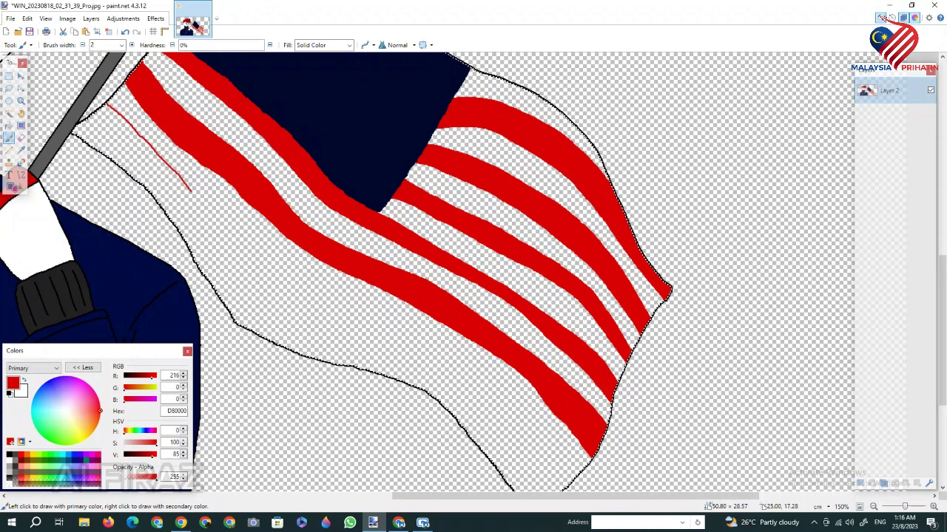
pyautogui.click(125, 32)
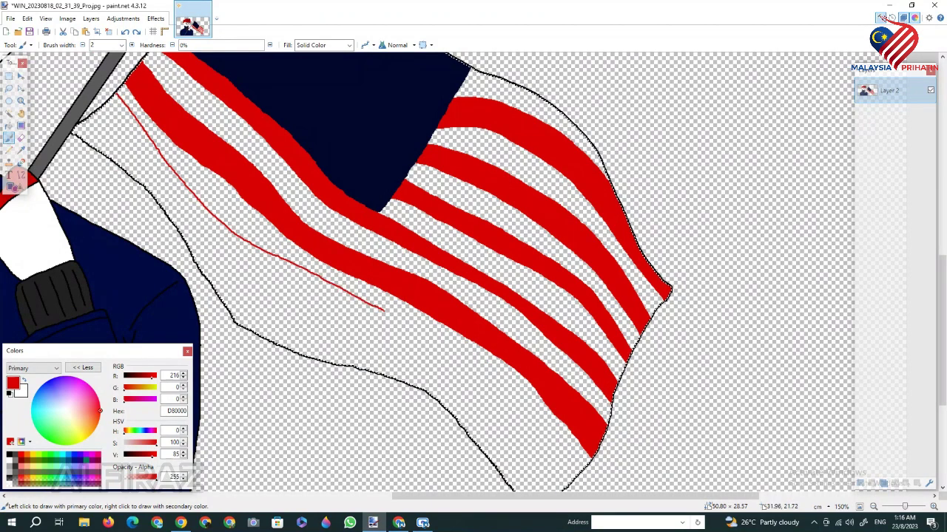
pyautogui.scroll(-2, 447, 353)
pyautogui.moveTo(477, 303); pyautogui.dragTo(567, 422)
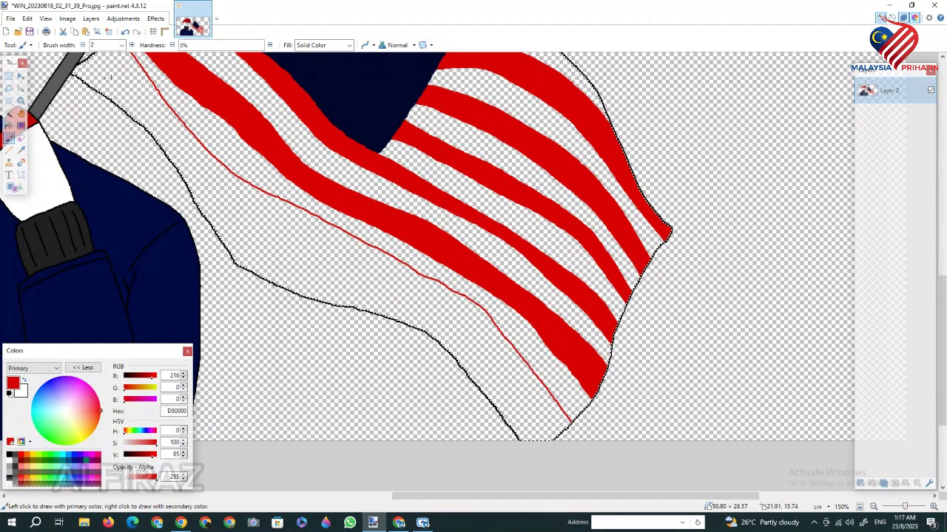
pyautogui.scroll(1, 566, 422)
pyautogui.moveTo(117, 63)
pyautogui.mouseDown()
pyautogui.moveTo(211, 221)
pyautogui.moveTo(406, 317)
pyautogui.moveTo(553, 465)
pyautogui.mouseUp()
pyautogui.click(9, 126)
pyautogui.click(186, 177)
# Step: Fill all the remaining stripes of the flag with white FFFFFF
pyautogui.click(8, 460)
pyautogui.click(285, 284)
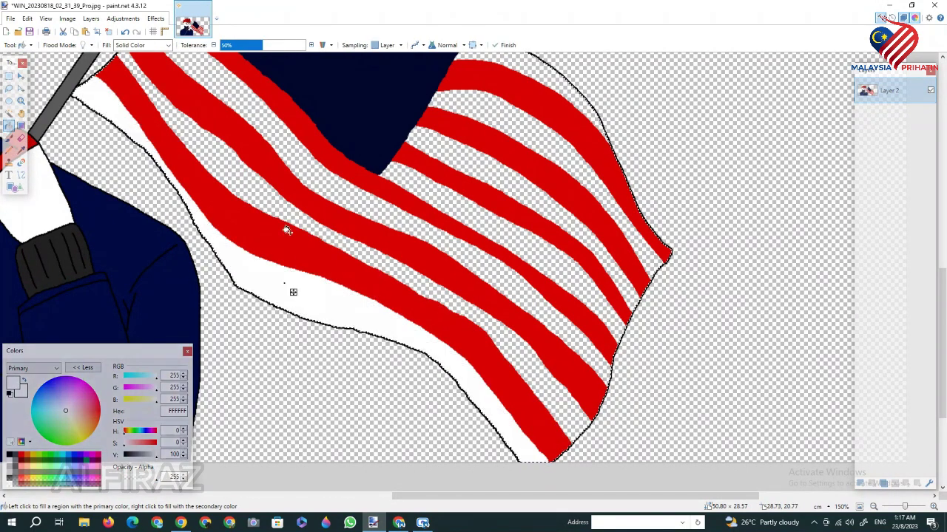
pyautogui.click(287, 213)
pyautogui.click(333, 190)
pyautogui.click(414, 178)
pyautogui.click(432, 141)
pyautogui.click(453, 100)
pyautogui.click(489, 57)
# Step: Draw a crescent moon outline on the canton in yellow FFD800 and fill it
pyautogui.scroll(2, 233, 346)
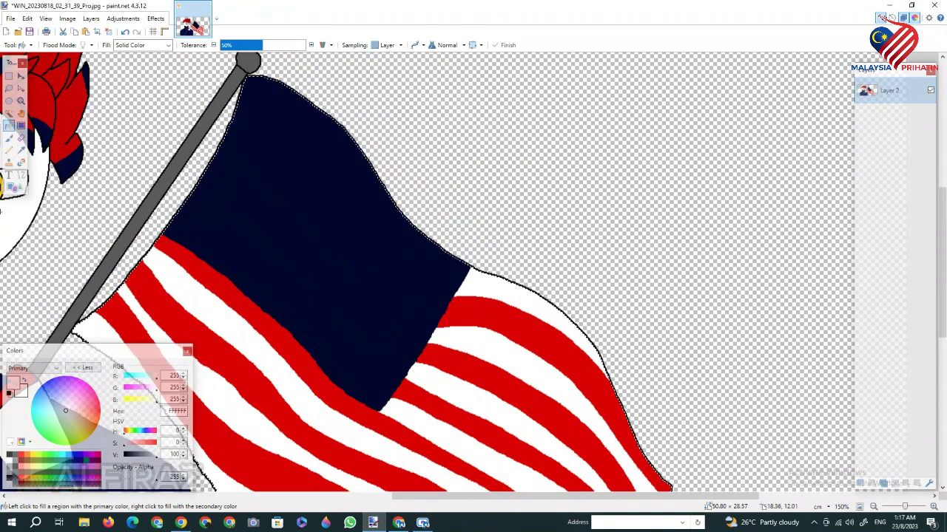
pyautogui.click(9, 139)
pyautogui.click(33, 455)
pyautogui.keyDown('ctrl'); pyautogui.scroll(2, 452, 213); pyautogui.keyUp('ctrl')
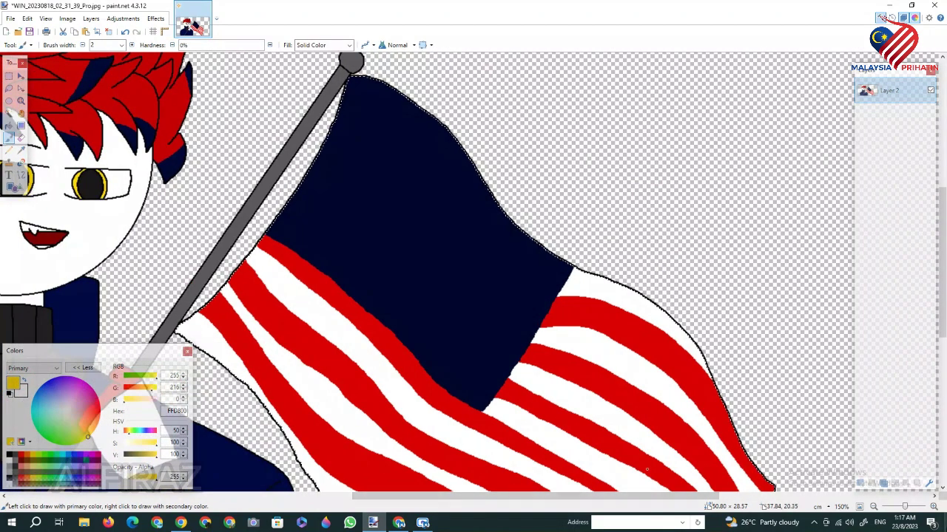
pyautogui.moveTo(460, 198)
pyautogui.mouseDown()
pyautogui.moveTo(421, 121)
pyautogui.moveTo(329, 127)
pyautogui.moveTo(299, 223)
pyautogui.moveTo(419, 292)
pyautogui.mouseUp()
pyautogui.moveTo(345, 225)
pyautogui.mouseDown()
pyautogui.moveTo(362, 167)
pyautogui.moveTo(438, 169)
pyautogui.moveTo(461, 198)
pyautogui.mouseUp()
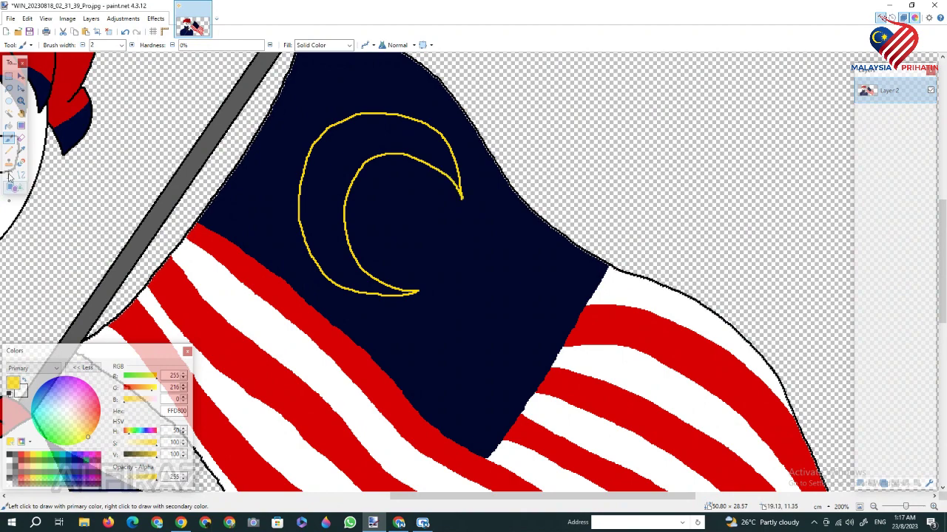
pyautogui.click(9, 126)
pyautogui.click(328, 160)
# Step: Draw a many-pointed star outline beside the crescent's opening in yellow FFD800 and fill it
pyautogui.click(9, 138)
pyautogui.keyDown('ctrl'); pyautogui.scroll(1, 470, 211); pyautogui.keyUp('ctrl')
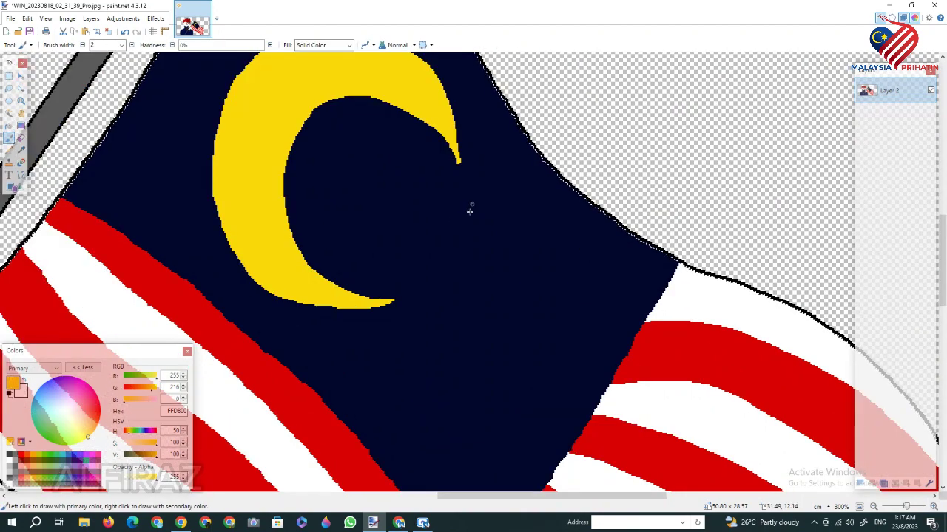
pyautogui.moveTo(493, 230)
pyautogui.mouseDown()
pyautogui.moveTo(534, 207)
pyautogui.moveTo(576, 239)
pyautogui.moveTo(582, 283)
pyautogui.moveTo(486, 327)
pyautogui.moveTo(437, 329)
pyautogui.moveTo(535, 247)
pyautogui.moveTo(548, 270)
pyautogui.moveTo(548, 309)
pyautogui.moveTo(531, 338)
pyautogui.moveTo(539, 384)
pyautogui.moveTo(493, 398)
pyautogui.moveTo(424, 377)
pyautogui.moveTo(389, 337)
pyautogui.moveTo(437, 296)
pyautogui.moveTo(436, 260)
pyautogui.moveTo(463, 190)
pyautogui.moveTo(493, 230)
pyautogui.mouseUp()
pyautogui.click(126, 32)
pyautogui.click(9, 126)
pyautogui.click(484, 289)
# Step: Widen the thin upper point of the star facing the flag's outer edge with a yellow stroke and fill the gap
pyautogui.click(9, 139)
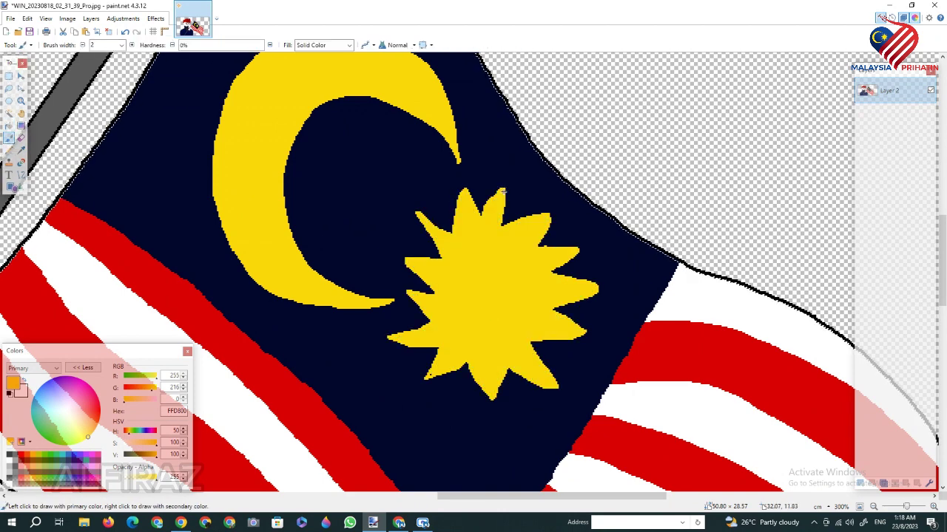
pyautogui.moveTo(504, 192); pyautogui.dragTo(508, 222)
pyautogui.click(9, 128)
pyautogui.click(506, 221)
# Step: Widen the star's thin point nearest the crescent's upper tip with yellow FFD800 strokes and paint over its leftover gaps
pyautogui.moveTo(907, 506); pyautogui.dragTo(902, 507)
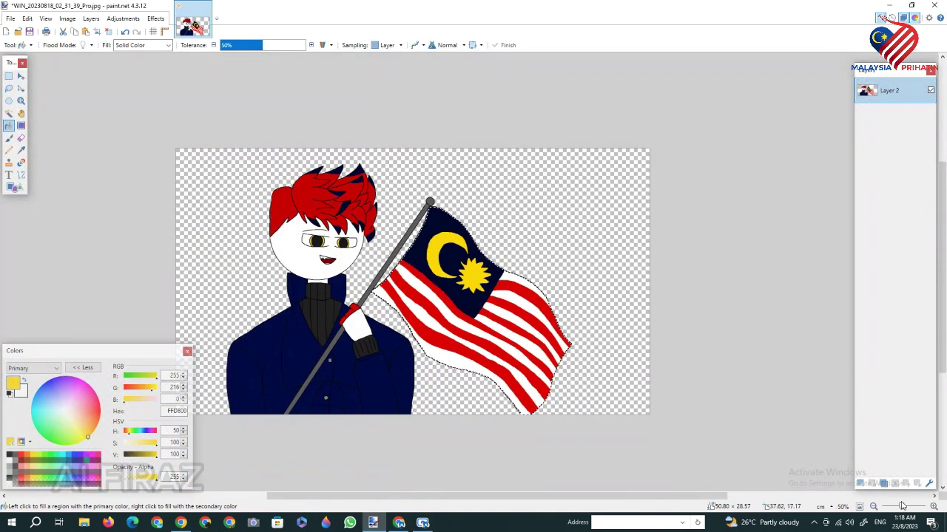
pyautogui.click(933, 508)
pyautogui.click(933, 507)
pyautogui.click(933, 507)
pyautogui.click(933, 507)
pyautogui.click(933, 507)
pyautogui.click(9, 138)
pyautogui.moveTo(394, 176); pyautogui.dragTo(464, 193)
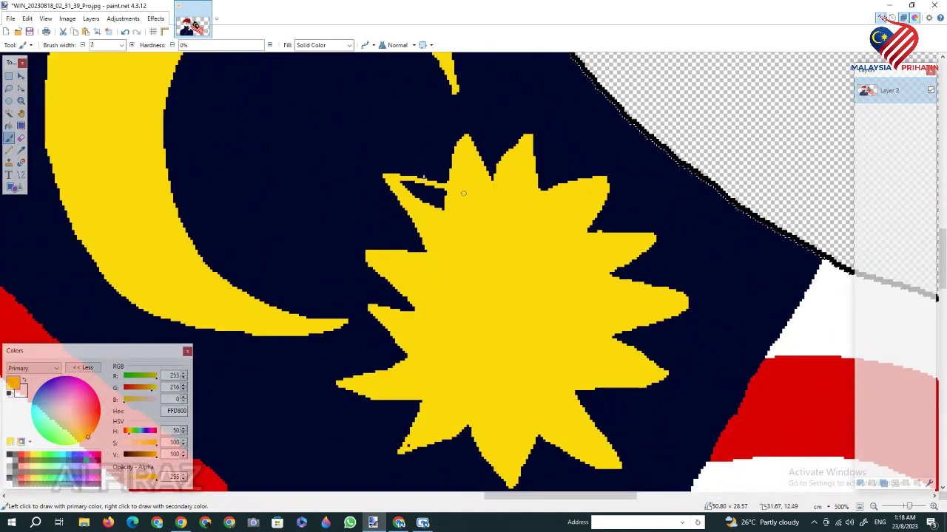
pyautogui.click(125, 32)
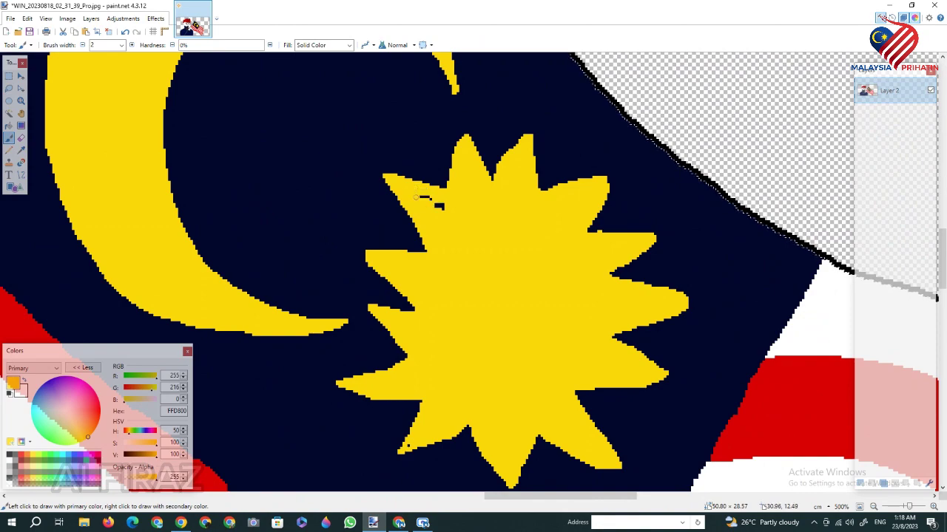
pyautogui.click(412, 248)
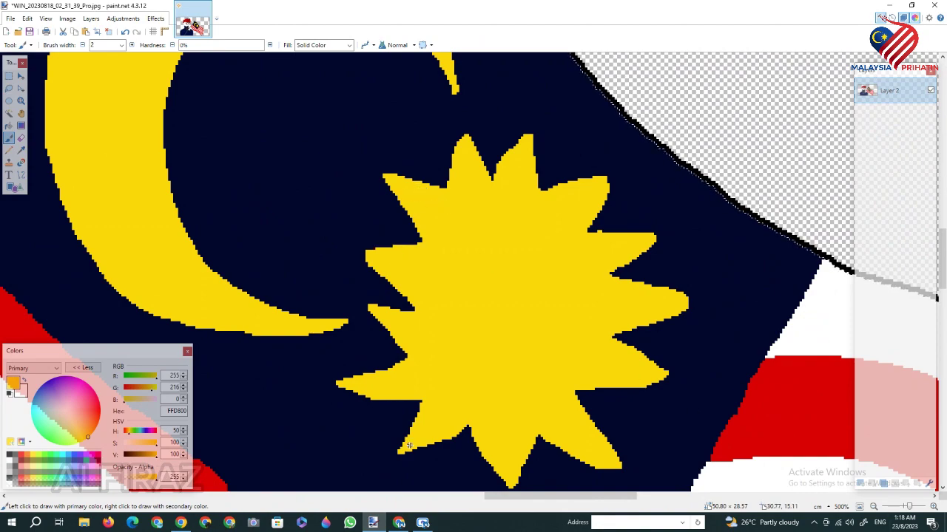
# Step: Add a new layer below the drawing, fill it with white FFFFFF, and make the drawing layer active
pyautogui.click(874, 508)
pyautogui.click(873, 508)
pyautogui.click(873, 507)
pyautogui.click(873, 507)
pyautogui.scroll(-1, 574, 359)
pyautogui.click(874, 507)
pyautogui.click(874, 508)
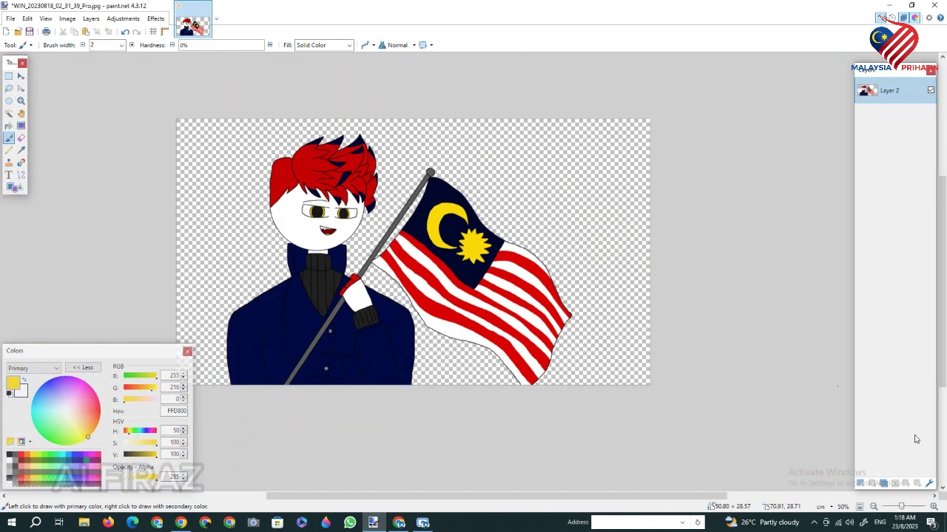
pyautogui.click(9, 126)
pyautogui.click(916, 483)
pyautogui.click(619, 253)
pyautogui.click(9, 461)
pyautogui.click(619, 254)
pyautogui.click(889, 91)
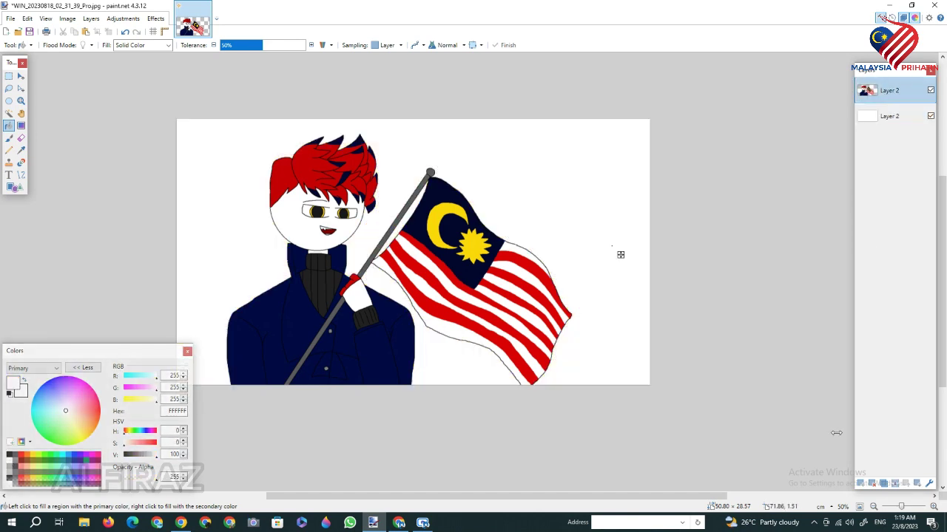
# Step: Add a new empty layer above the drawing and open its layer properties
pyautogui.click(9, 113)
pyautogui.click(859, 483)
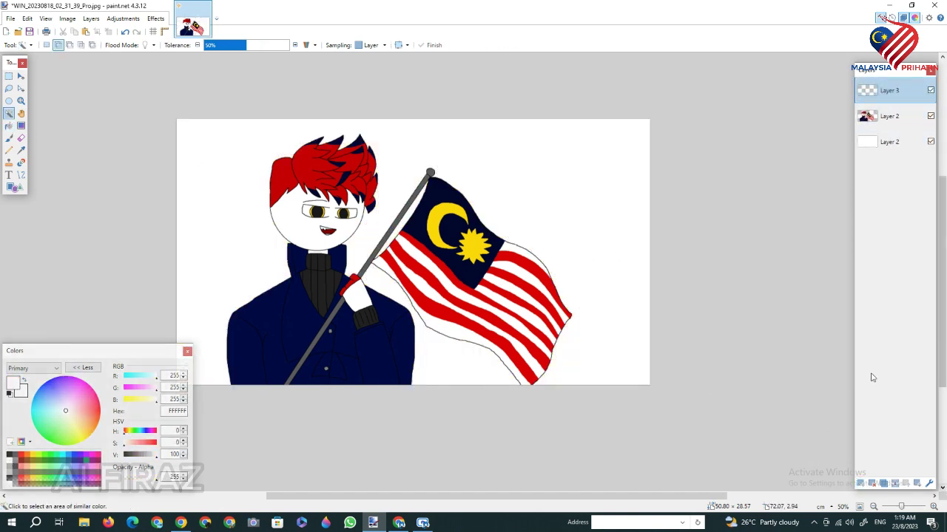
pyautogui.click(929, 483)
pyautogui.click(464, 307)
# Step: Set the Paintbrush to width 225 with black 000000 as the primary color
pyautogui.click(9, 139)
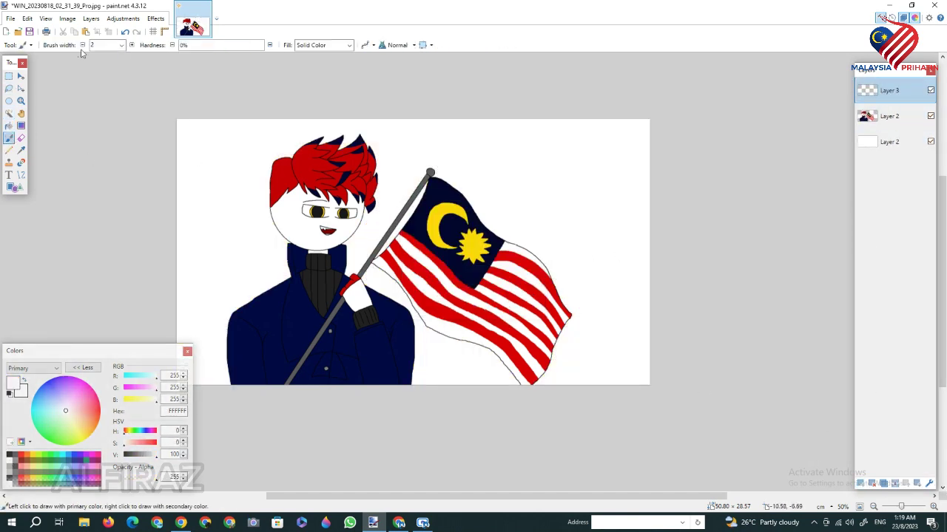
pyautogui.click(121, 45)
pyautogui.click(102, 288)
pyautogui.click(122, 45)
pyautogui.click(105, 154)
pyautogui.click(9, 455)
# Step: Select the coat body and sleeve opposite the flag with the Magic Wand at 0% tolerance and shade their edges black on Layer 3
pyautogui.click(876, 115)
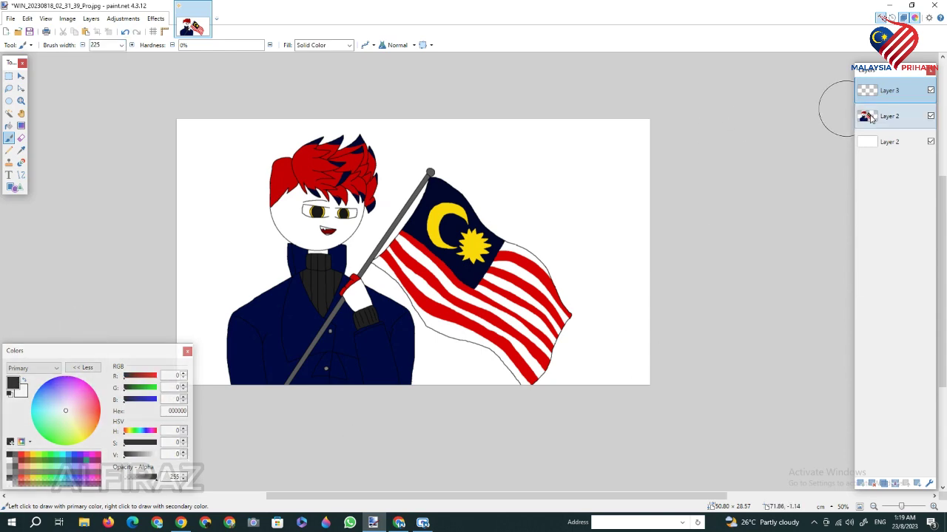
pyautogui.click(9, 113)
pyautogui.moveTo(399, 496); pyautogui.dragTo(337, 497)
pyautogui.click(377, 347)
pyautogui.moveTo(240, 45); pyautogui.dragTo(208, 45)
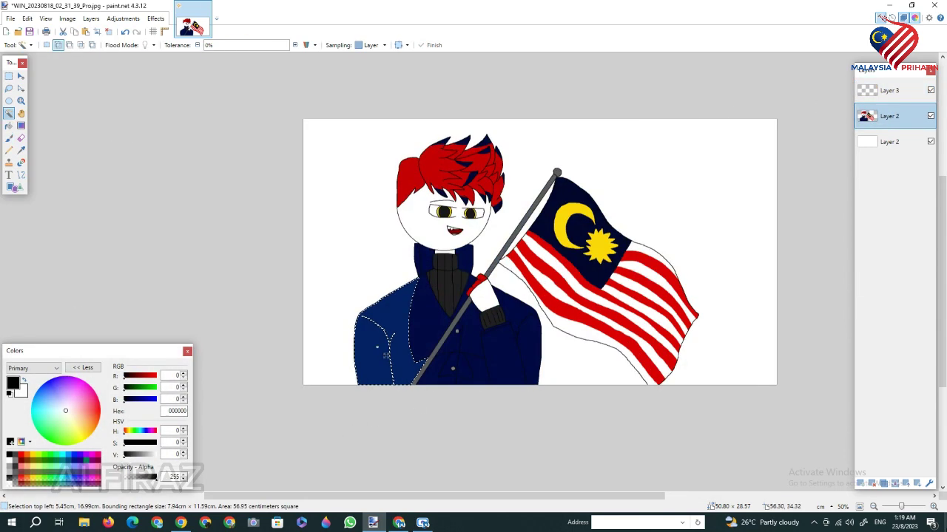
pyautogui.scroll(2, 461, 345)
pyautogui.click(9, 139)
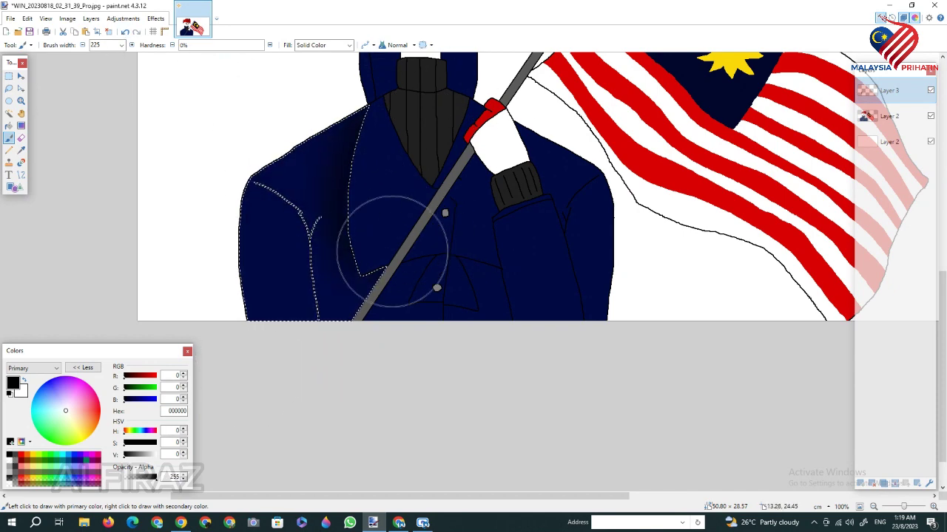
# Step: Select the lower coat piece between the flagpole and the bottom button on the drawing layer and shade it black on Layer 3
pyautogui.click(9, 114)
pyautogui.click(891, 122)
pyautogui.click(404, 314)
pyautogui.click(9, 139)
pyautogui.click(889, 92)
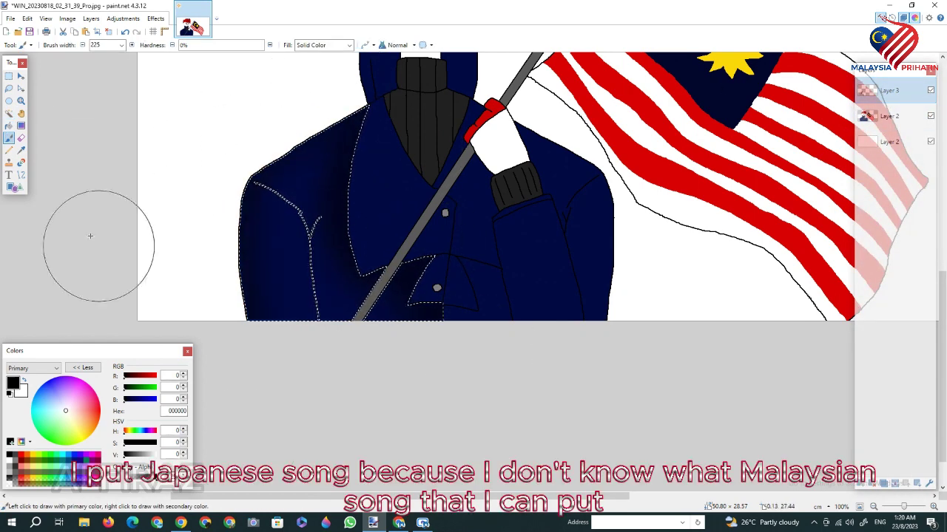
# Step: Darken the seam of the sleeve opposite the flag with a 14-wide black brush, set the brush width to 250, and deselect
pyautogui.click(122, 46)
pyautogui.scroll(8, 115, 154)
pyautogui.click(109, 73)
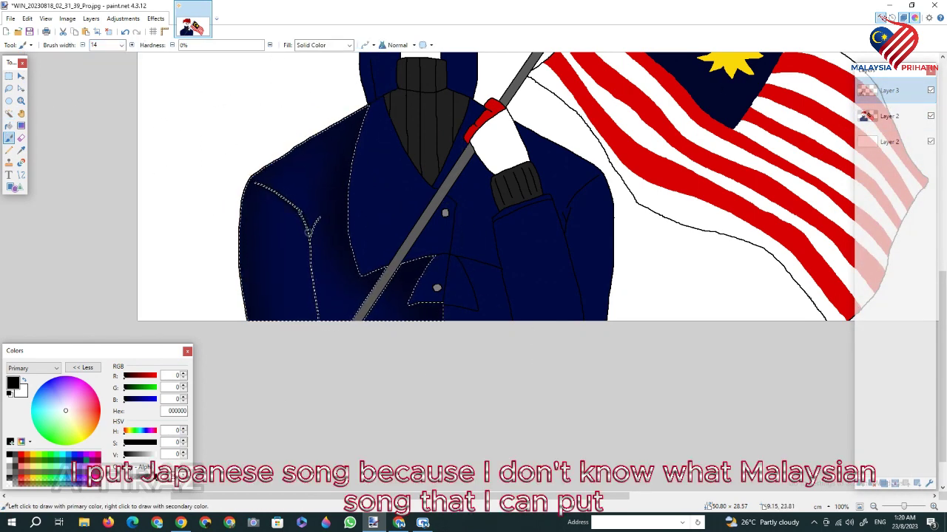
pyautogui.click(121, 45)
pyautogui.scroll(-6, 105, 205)
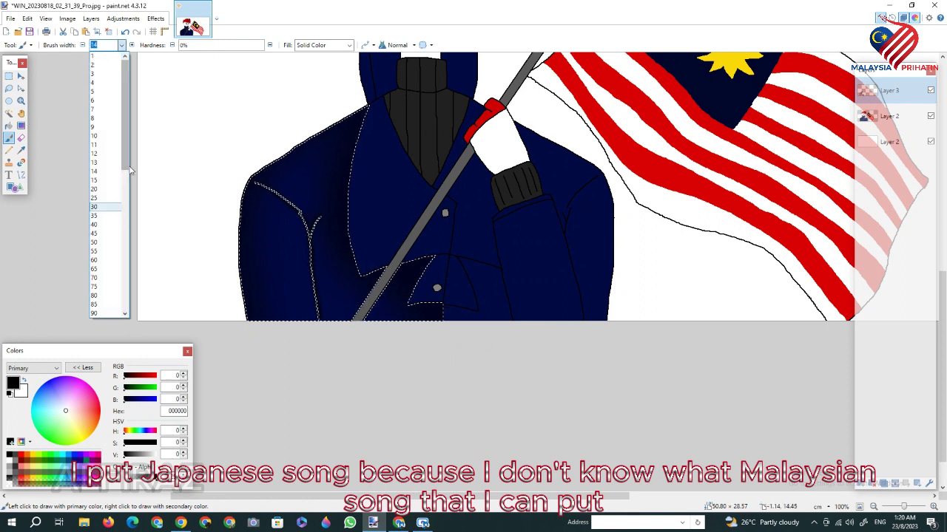
pyautogui.click(102, 147)
pyautogui.click(109, 32)
pyautogui.click(9, 114)
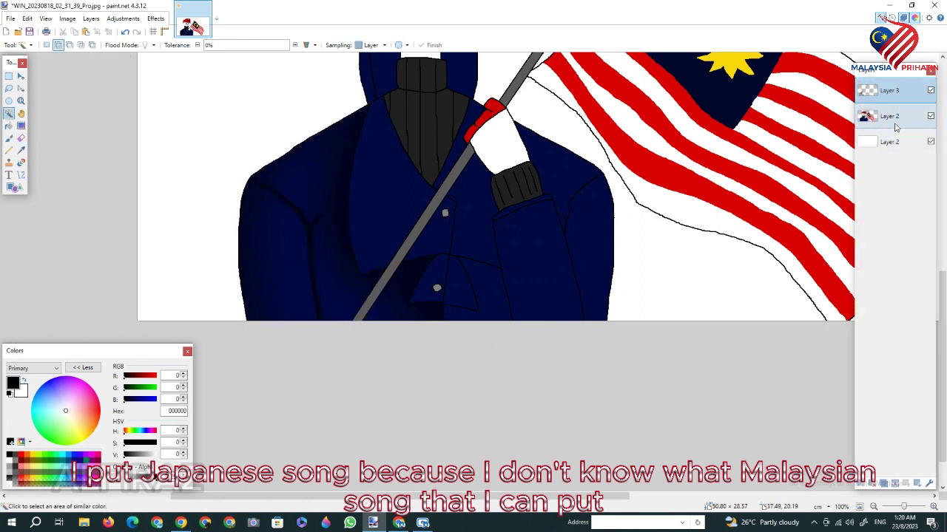
pyautogui.click(896, 124)
pyautogui.click(488, 294)
pyautogui.click(541, 286)
pyautogui.click(519, 206)
pyautogui.click(598, 214)
pyautogui.click(895, 93)
pyautogui.click(9, 138)
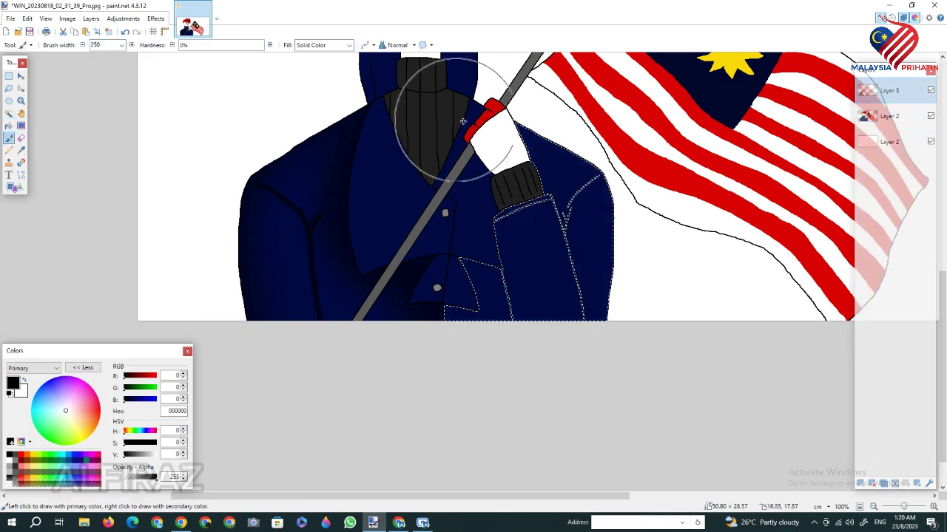
pyautogui.click(109, 31)
# Step: Select the shoulder and outer sleeve on the flag side and shade them with the 250-wide black brush on Layer 3
pyautogui.click(9, 113)
pyautogui.click(896, 118)
pyautogui.click(590, 259)
pyautogui.click(896, 96)
pyautogui.click(9, 138)
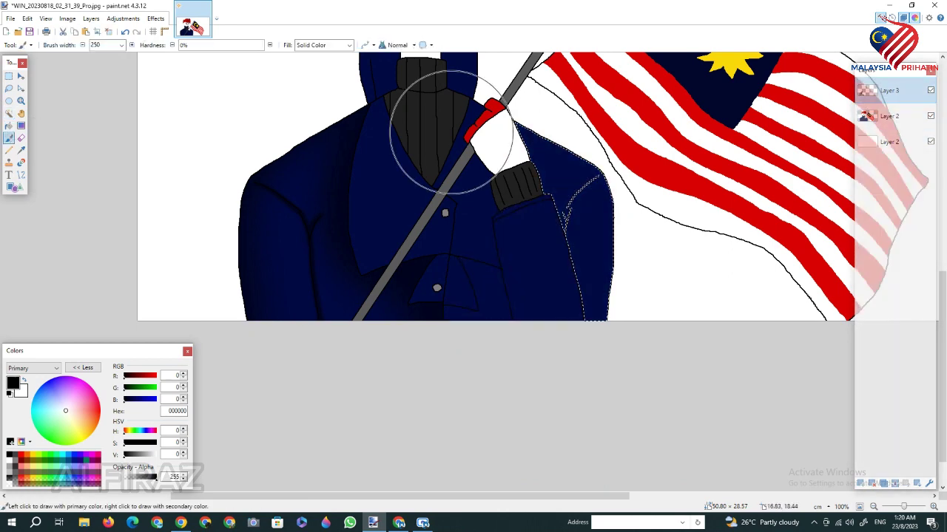
pyautogui.moveTo(452, 132); pyautogui.dragTo(539, 410)
pyautogui.moveTo(608, 96); pyautogui.dragTo(665, 370)
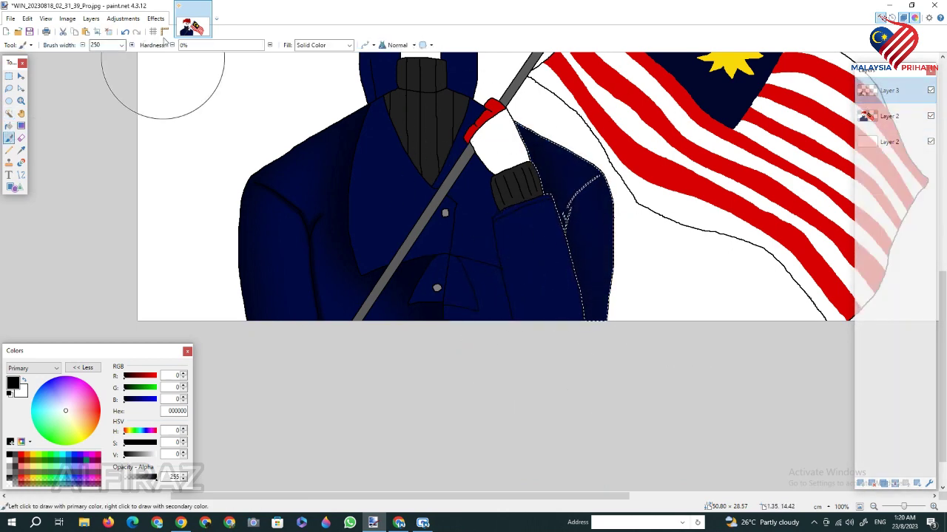
pyautogui.click(109, 32)
# Step: Select the lower coat front between the bottom flap and the raised sleeve and shade it black on Layer 3
pyautogui.click(9, 113)
pyautogui.click(480, 285)
pyautogui.click(109, 32)
pyautogui.click(893, 117)
pyautogui.click(487, 302)
pyautogui.click(862, 96)
pyautogui.click(9, 139)
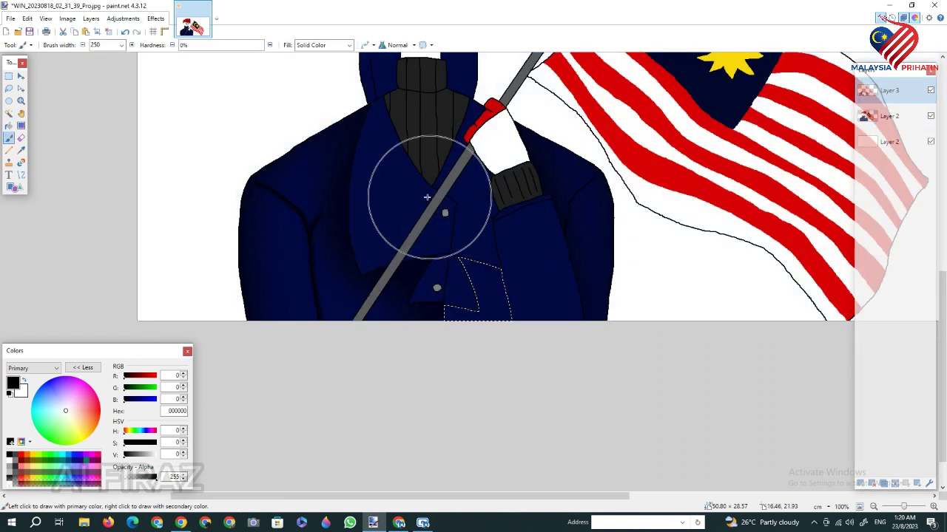
pyautogui.moveTo(429, 198)
pyautogui.mouseDown()
pyautogui.moveTo(508, 241)
pyautogui.moveTo(288, 310)
pyautogui.mouseUp()
pyautogui.click(109, 31)
# Step: Reselect the shoulder and outer sleeve on the flag side and darken their seam with a 15-wide black brush
pyautogui.click(8, 113)
pyautogui.click(587, 217)
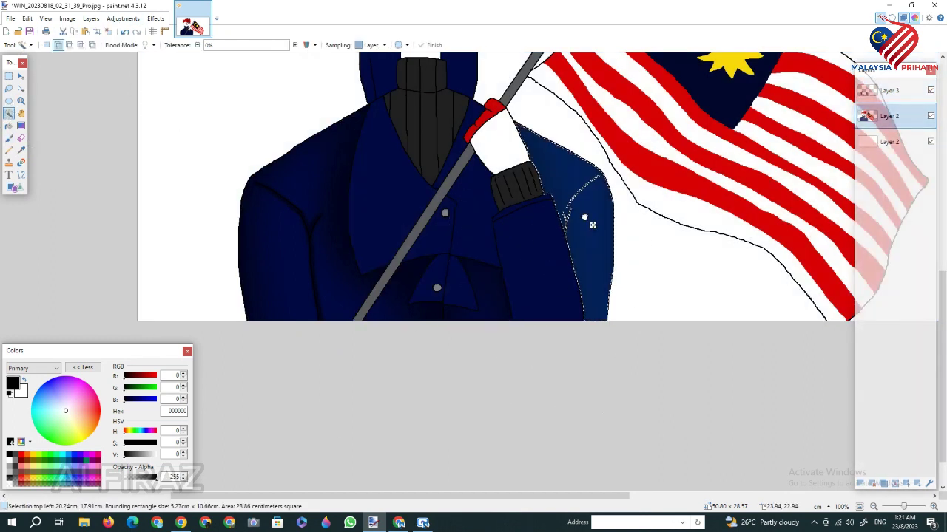
pyautogui.press('b')
pyautogui.click(121, 45)
pyautogui.click(96, 180)
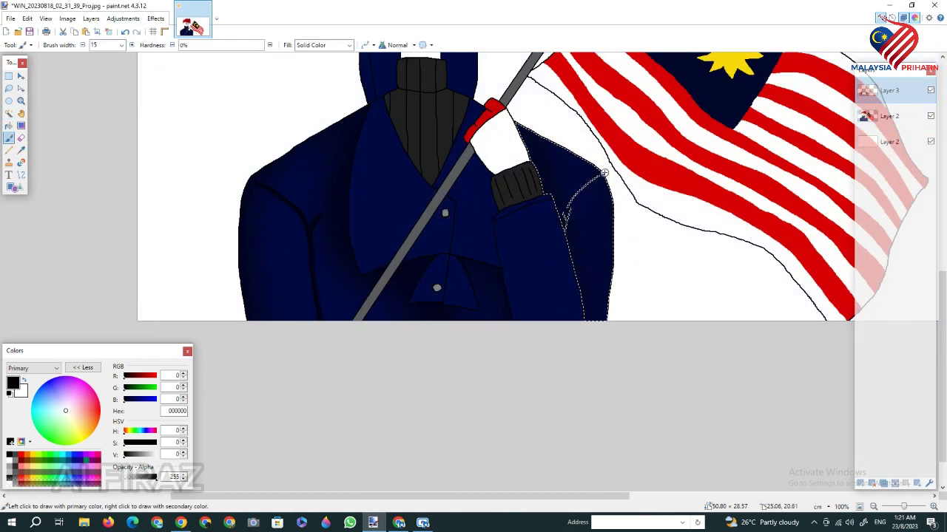
pyautogui.click(108, 32)
# Step: Set the brush width to 250 and select the coat's chest panel beside the ribbed cuff from the drawing layer
pyautogui.click(122, 45)
pyautogui.moveTo(126, 103); pyautogui.dragTo(126, 210)
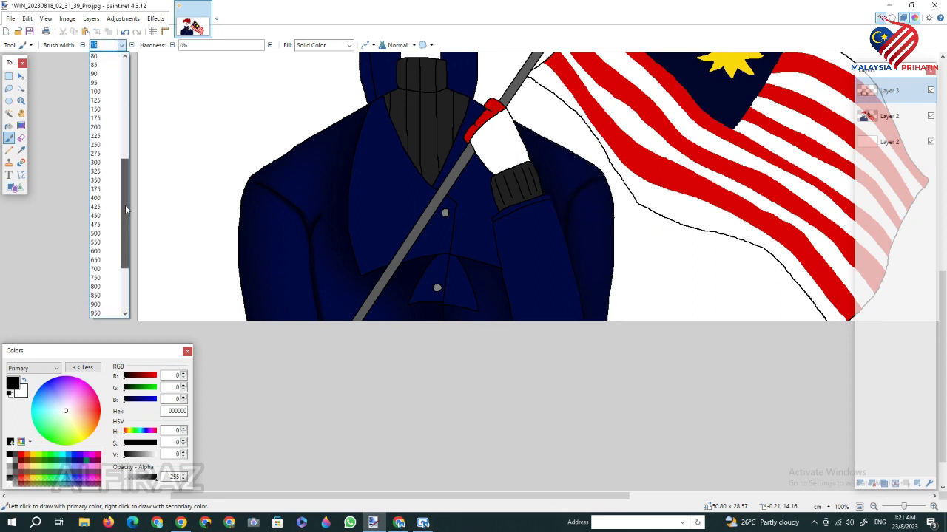
pyautogui.click(96, 145)
pyautogui.click(9, 114)
pyautogui.click(888, 116)
pyautogui.click(475, 231)
pyautogui.click(889, 91)
pyautogui.click(9, 139)
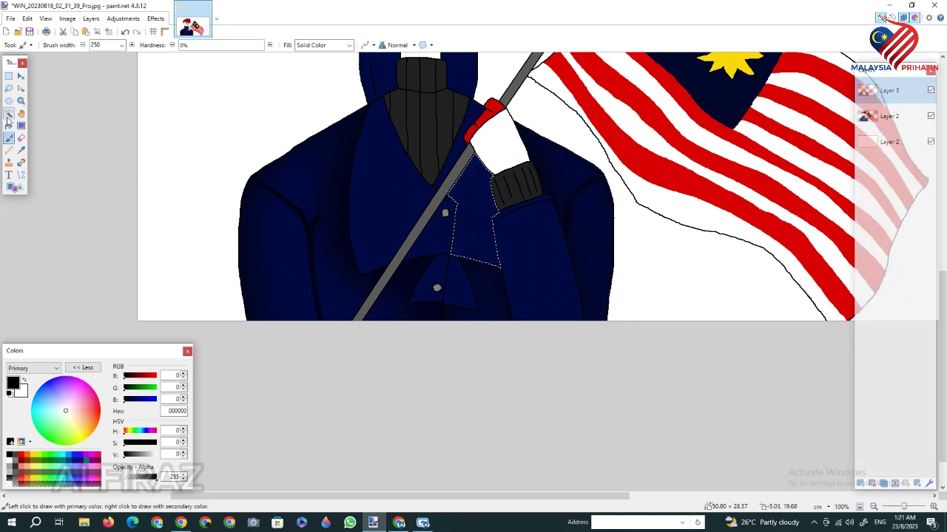
# Step: Add the narrow lapel strip between the turtleneck and flagpole to the selection and shade both pieces black on Layer 3
pyautogui.click(9, 113)
pyautogui.click(889, 117)
pyautogui.keyDown('ctrl'); pyautogui.click(457, 150); pyautogui.keyUp('ctrl')
pyautogui.click(889, 91)
pyautogui.click(9, 138)
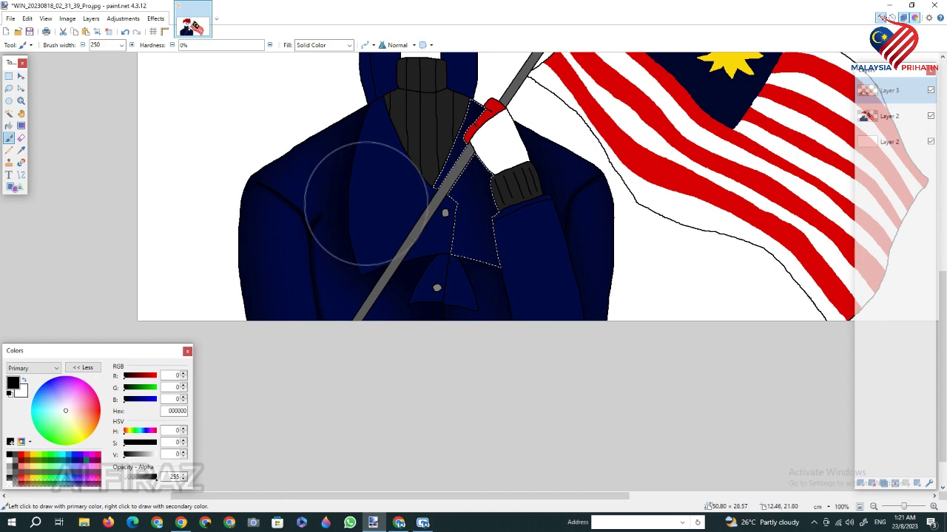
pyautogui.moveTo(388, 189); pyautogui.dragTo(403, 183)
pyautogui.scroll(1, 251, 108)
pyautogui.click(108, 32)
pyautogui.scroll(-1, 88, 197)
# Step: Select the large lapel on both sides of the flagpole and shade its edges black on Layer 3
pyautogui.click(9, 114)
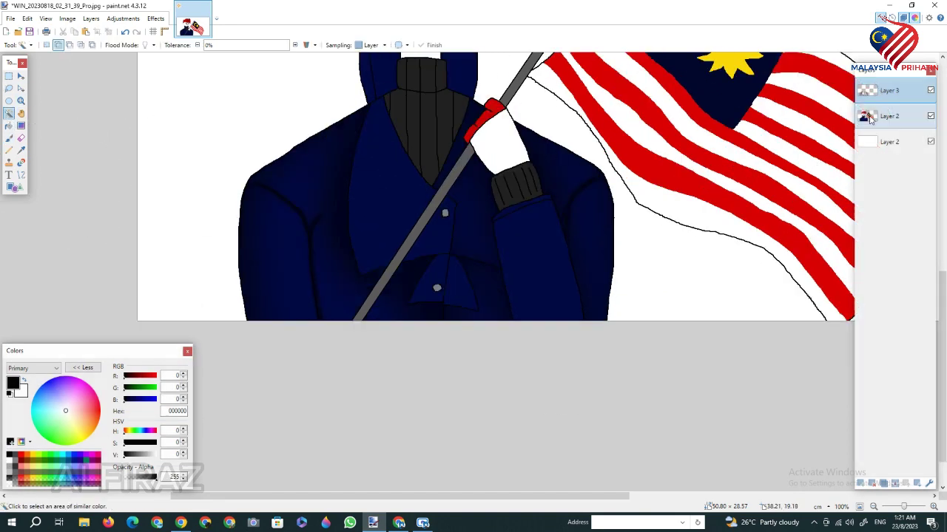
pyautogui.click(870, 119)
pyautogui.click(400, 219)
pyautogui.keyDown('ctrl'); pyautogui.click(435, 247); pyautogui.keyUp('ctrl')
pyautogui.click(883, 91)
pyautogui.click(9, 138)
pyautogui.scroll(1, 499, 214)
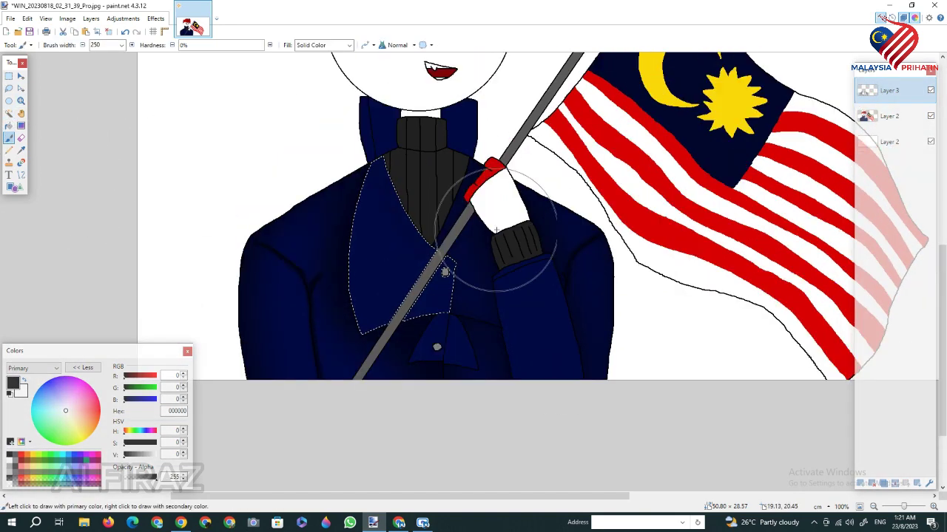
pyautogui.moveTo(497, 230); pyautogui.dragTo(467, 260)
pyautogui.moveTo(298, 212)
pyautogui.mouseDown()
pyautogui.moveTo(302, 306)
pyautogui.moveTo(337, 401)
pyautogui.moveTo(420, 368)
pyautogui.mouseUp()
pyautogui.click(108, 32)
# Step: Select each half of the lower coat flap around the bottom button in turn and shade it with the 250-wide black brush
pyautogui.click(9, 114)
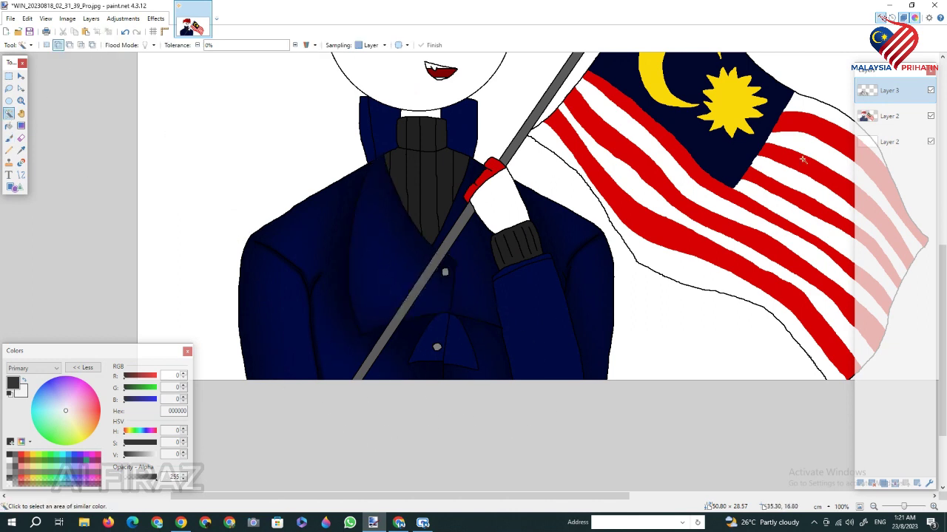
pyautogui.click(443, 333)
pyautogui.press('b')
pyautogui.press('s')
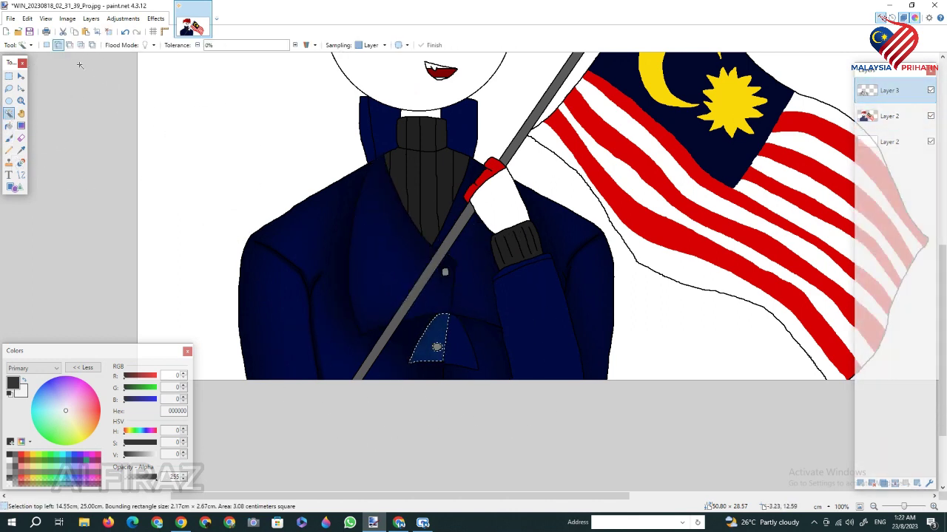
pyautogui.click(460, 346)
pyautogui.press('b')
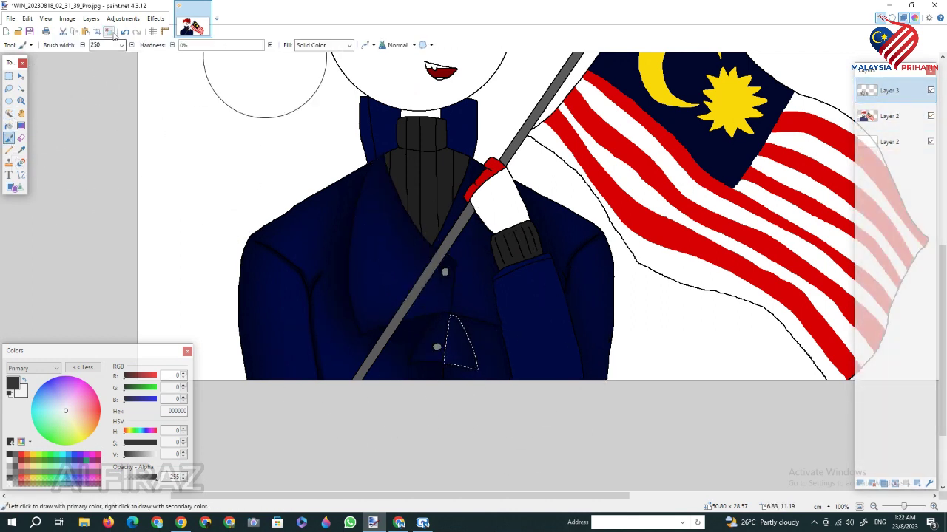
# Step: Select the ribbed cuff of the raised hand and shade it with the 250-wide black brush
pyautogui.press('s')
pyautogui.click(517, 245)
pyautogui.press('b')
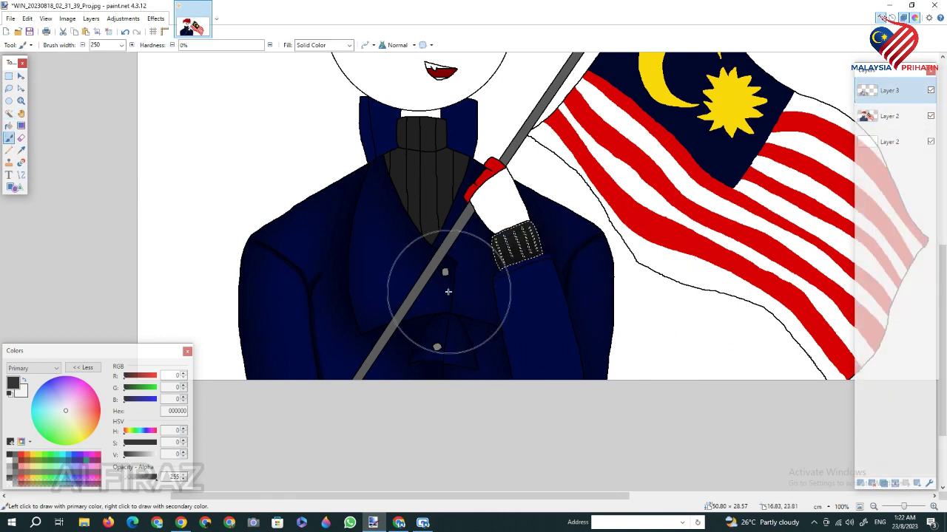
# Step: Select the white hand and shade its edges with soft black strokes on the drawing layer, redoing an unwanted stroke
pyautogui.click(9, 113)
pyautogui.click(890, 116)
pyautogui.click(495, 206)
pyautogui.click(9, 138)
pyautogui.moveTo(626, 158); pyautogui.dragTo(618, 267)
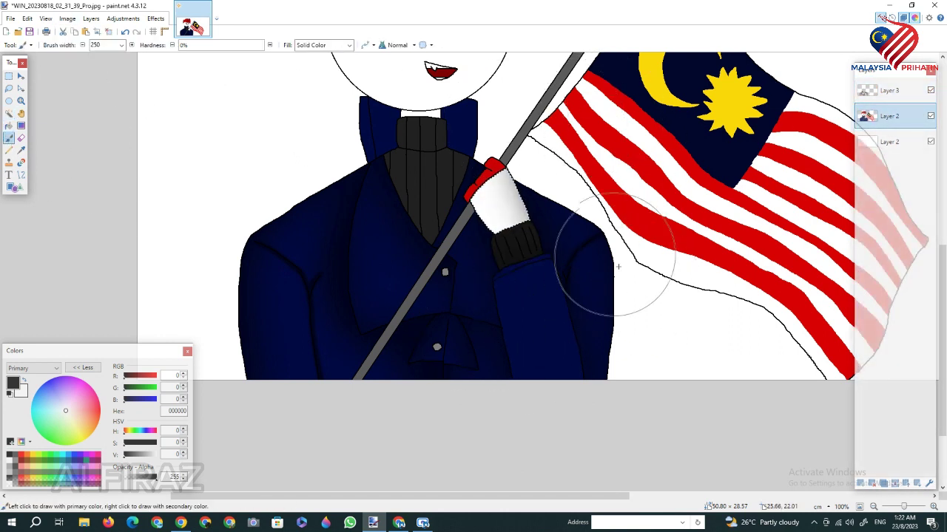
pyautogui.moveTo(392, 229); pyautogui.dragTo(589, 267)
pyautogui.click(125, 32)
pyautogui.moveTo(528, 326)
pyautogui.mouseDown()
pyautogui.moveTo(587, 268)
pyautogui.moveTo(391, 238)
pyautogui.mouseUp()
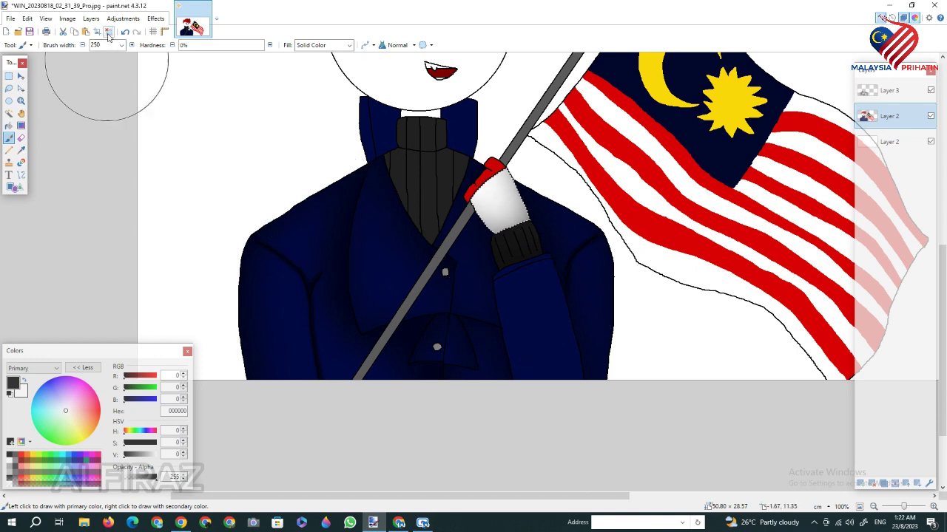
pyautogui.click(108, 32)
# Step: Select the red strip along the hand's fingers from the drawing layer and shade it black on Layer 3
pyautogui.click(8, 113)
pyautogui.click(890, 90)
pyautogui.click(486, 174)
pyautogui.click(108, 32)
pyautogui.click(889, 116)
pyautogui.click(480, 180)
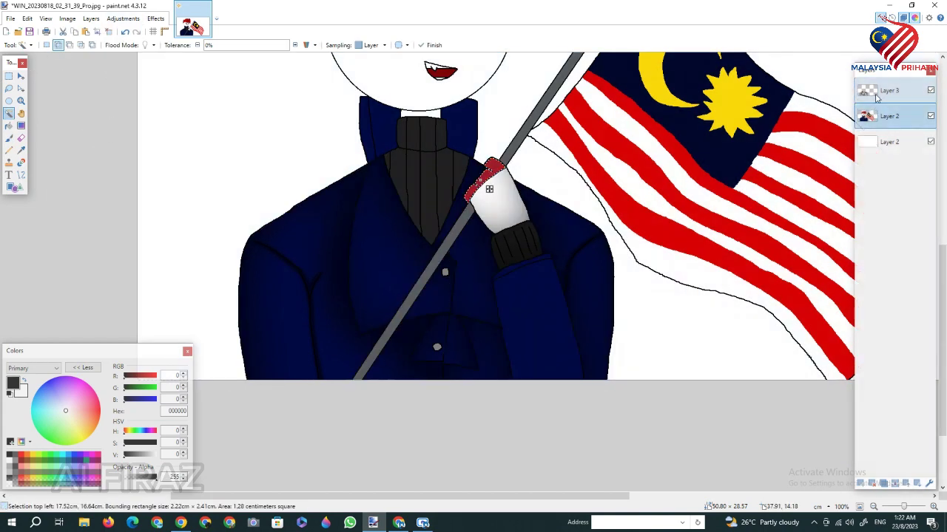
pyautogui.click(887, 90)
pyautogui.press('b')
# Step: Select the inner pieces of the upturned coat collar on the drawing layer and shade them with the 250-wide black brush on Layer 3
pyautogui.scroll(3, 390, 179)
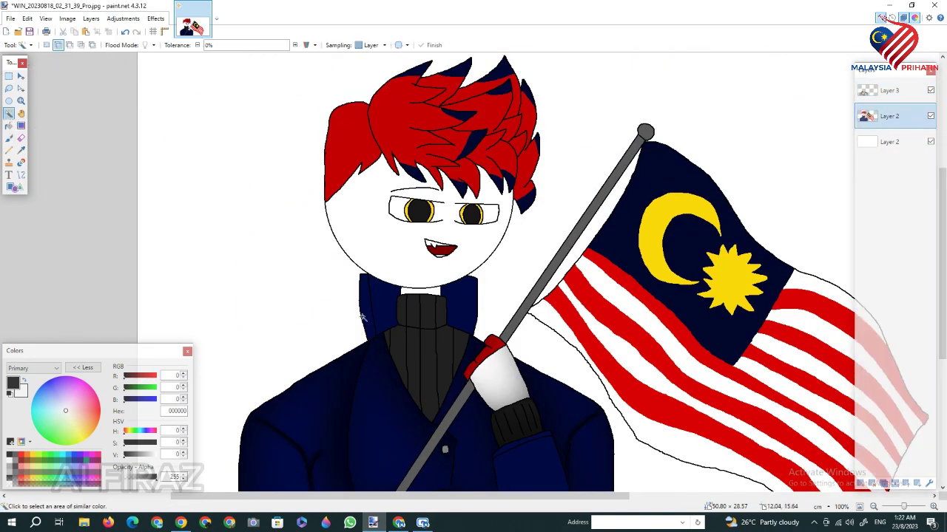
pyautogui.click(9, 113)
pyautogui.click(889, 116)
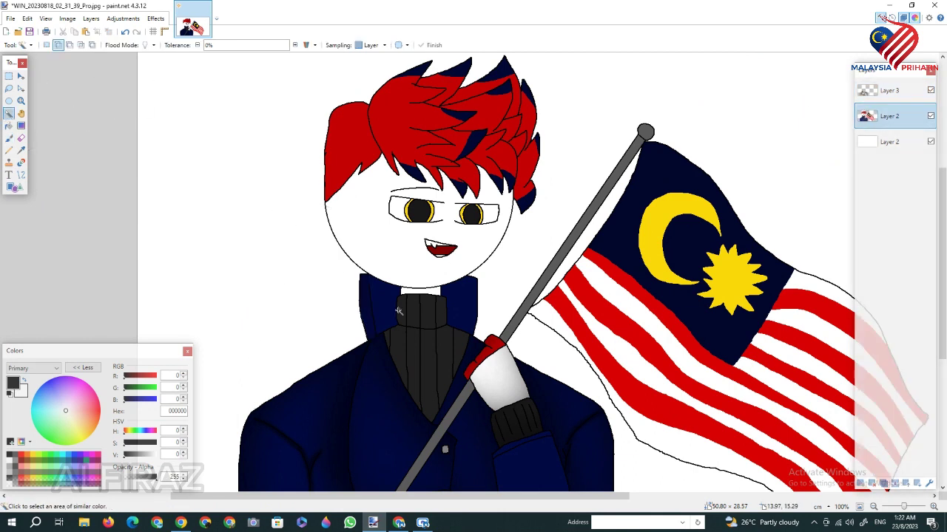
pyautogui.click(390, 309)
pyautogui.keyDown('ctrl'); pyautogui.click(464, 292); pyautogui.keyUp('ctrl')
pyautogui.click(890, 90)
pyautogui.click(8, 138)
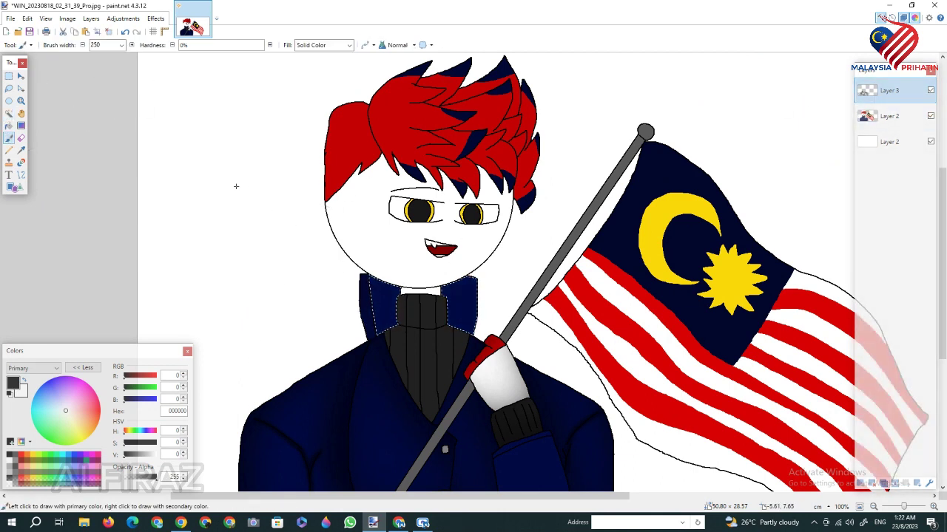
# Step: Select all the ribbed panels of the turtleneck on the drawing layer and shade them black on Layer 3
pyautogui.click(9, 113)
pyautogui.click(889, 117)
pyautogui.click(394, 352)
pyautogui.keyDown('ctrl'); pyautogui.click(415, 347); pyautogui.keyUp('ctrl')
pyautogui.keyDown('ctrl'); pyautogui.click(428, 339); pyautogui.keyUp('ctrl')
pyautogui.keyDown('ctrl'); pyautogui.click(428, 311); pyautogui.keyUp('ctrl')
pyautogui.keyDown('ctrl'); pyautogui.click(440, 309); pyautogui.keyUp('ctrl')
pyautogui.keyDown('ctrl'); pyautogui.click(445, 346); pyautogui.keyUp('ctrl')
pyautogui.keyDown('ctrl'); pyautogui.click(460, 344); pyautogui.keyUp('ctrl')
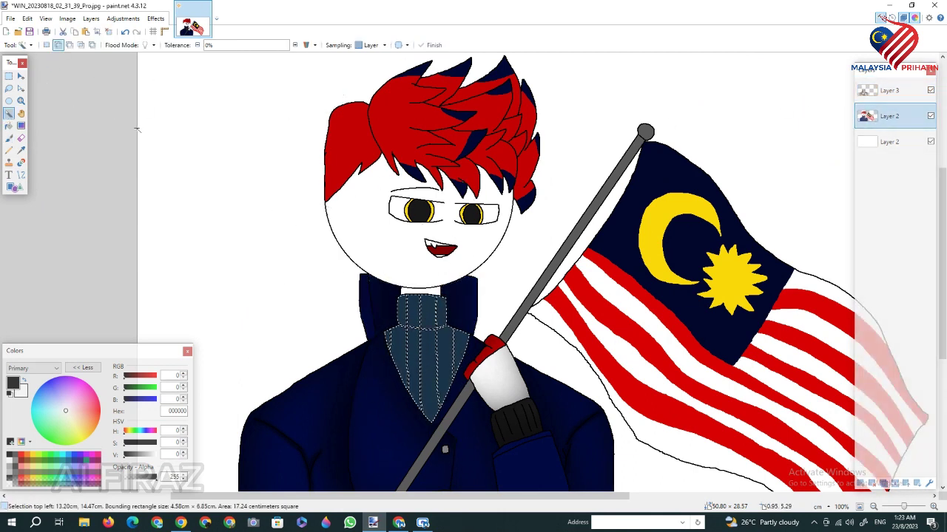
pyautogui.click(9, 138)
pyautogui.moveTo(342, 244); pyautogui.dragTo(574, 279)
pyautogui.hotkey('alt', 'pageup')
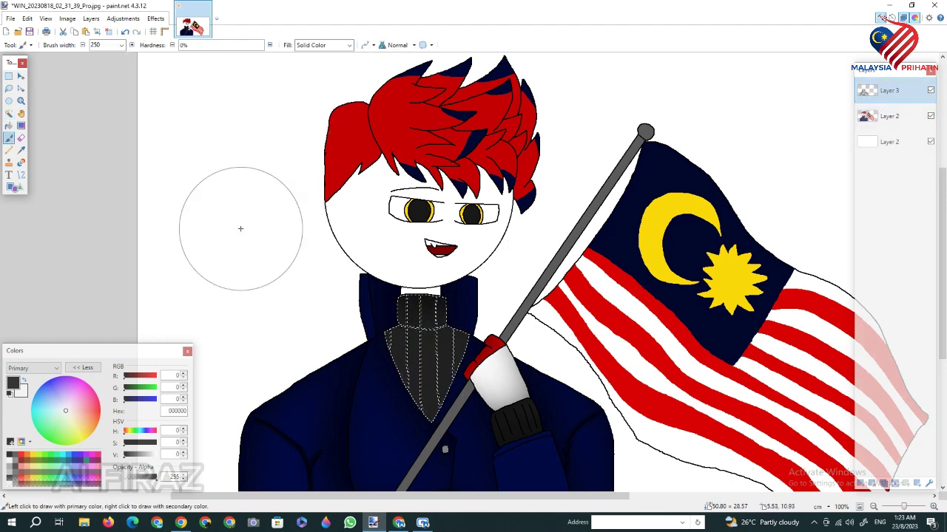
pyautogui.moveTo(389, 403); pyautogui.dragTo(495, 334)
pyautogui.scroll(-1, 474, 333)
pyautogui.click(109, 31)
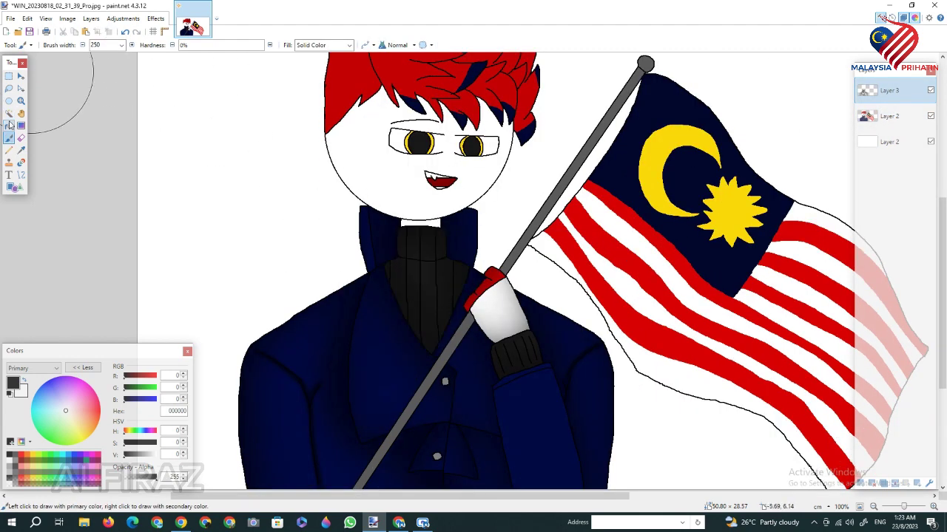
# Step: Select the strip of bare neck above the turtleneck and shade it with the soft black brush on Layer 3
pyautogui.click(9, 113)
pyautogui.click(890, 116)
pyautogui.scroll(1, 436, 281)
pyautogui.click(434, 283)
pyautogui.click(890, 90)
pyautogui.click(9, 138)
pyautogui.moveTo(355, 223); pyautogui.dragTo(574, 243)
pyautogui.click(109, 32)
# Step: Select the white face on the drawing layer and softly shade its outer edges black on Layer 3
pyautogui.click(9, 113)
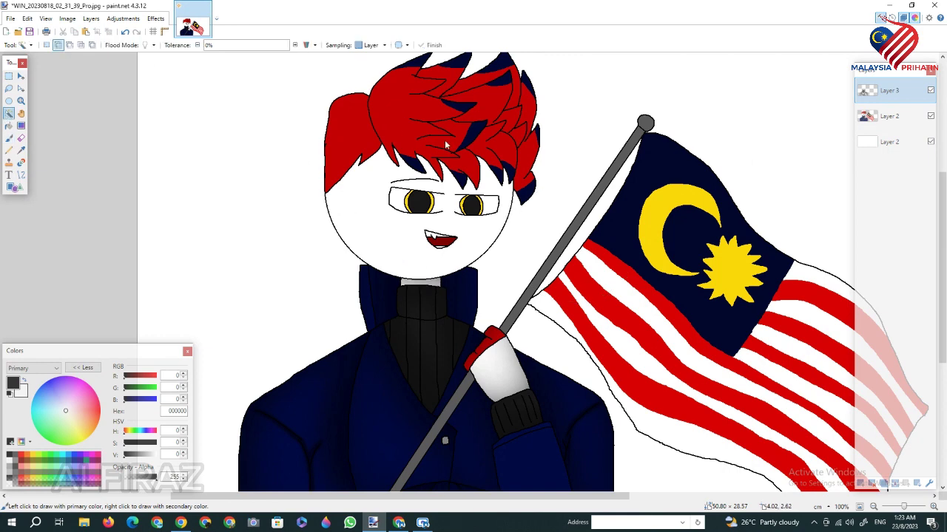
pyautogui.click(890, 117)
pyautogui.click(384, 208)
pyautogui.click(890, 90)
pyautogui.click(9, 138)
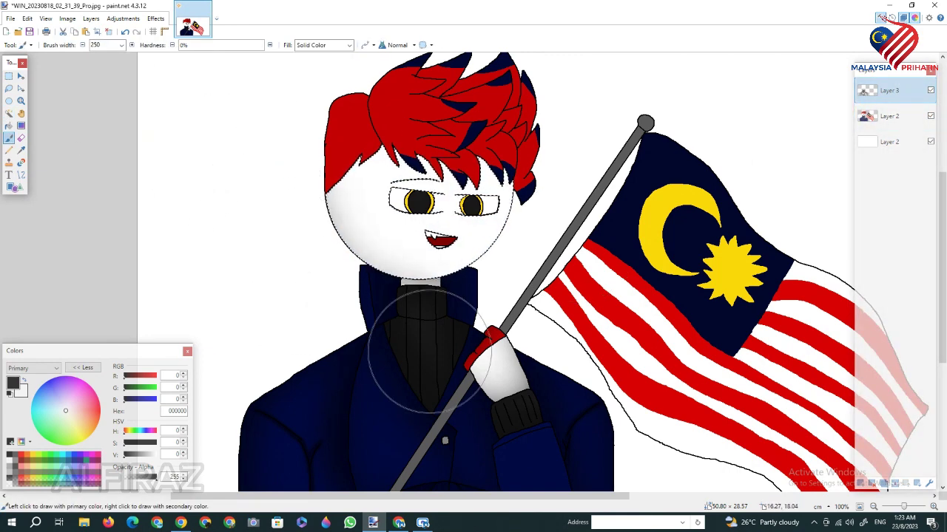
pyautogui.moveTo(405, 345); pyautogui.dragTo(362, 326)
pyautogui.scroll(1, 575, 146)
pyautogui.moveTo(575, 146)
pyautogui.mouseDown()
pyautogui.moveTo(499, 165)
pyautogui.moveTo(530, 140)
pyautogui.mouseUp()
pyautogui.click(108, 31)
# Step: Select the red and navy hair sections on the drawing layer and shade around their edges with the 250-wide black brush on Layer 3
pyautogui.click(9, 113)
pyautogui.click(889, 116)
pyautogui.click(397, 192)
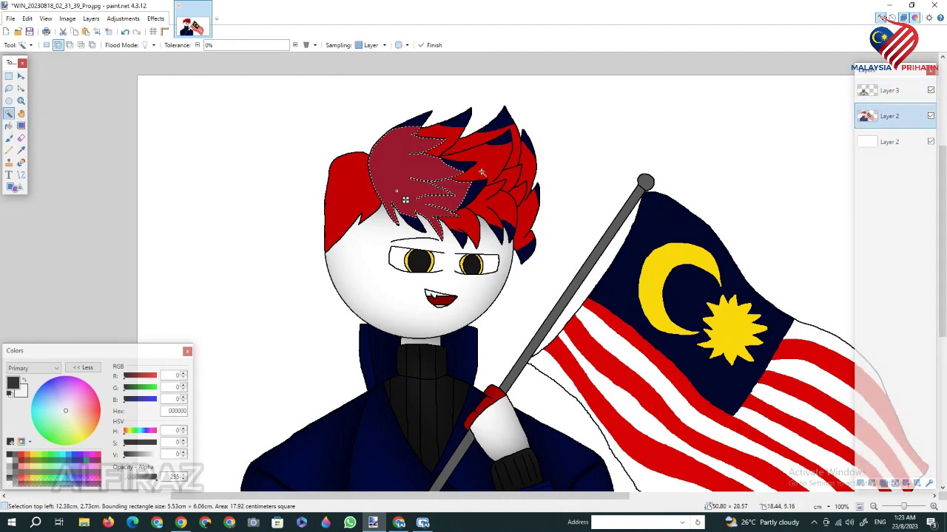
pyautogui.keyDown('ctrl'); pyautogui.click(470, 244); pyautogui.keyUp('ctrl')
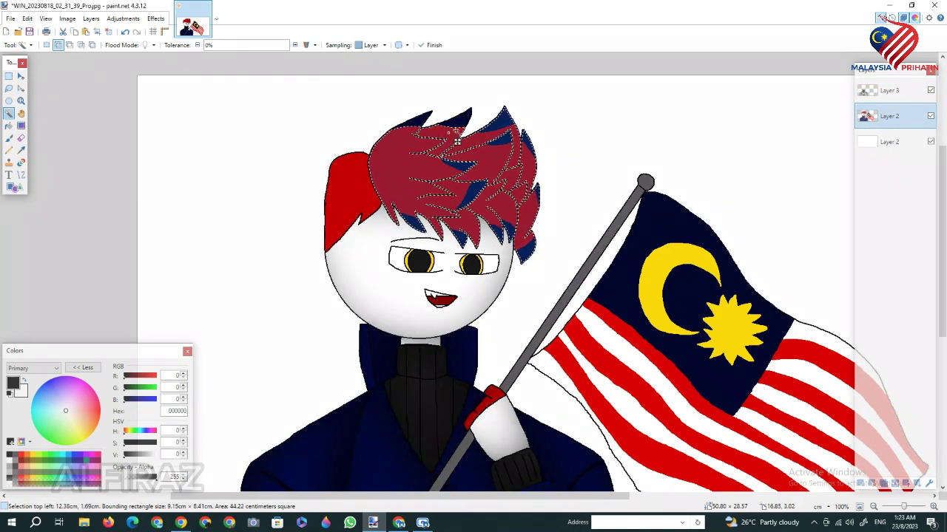
pyautogui.keyDown('ctrl'); pyautogui.click(368, 193); pyautogui.keyUp('ctrl')
pyautogui.click(890, 91)
pyautogui.click(9, 139)
pyautogui.scroll(2, 486, 262)
pyautogui.moveTo(642, 330)
pyautogui.mouseDown()
pyautogui.moveTo(481, 187)
pyautogui.moveTo(485, 214)
pyautogui.moveTo(332, 206)
pyautogui.mouseUp()
pyautogui.scroll(-5, 332, 206)
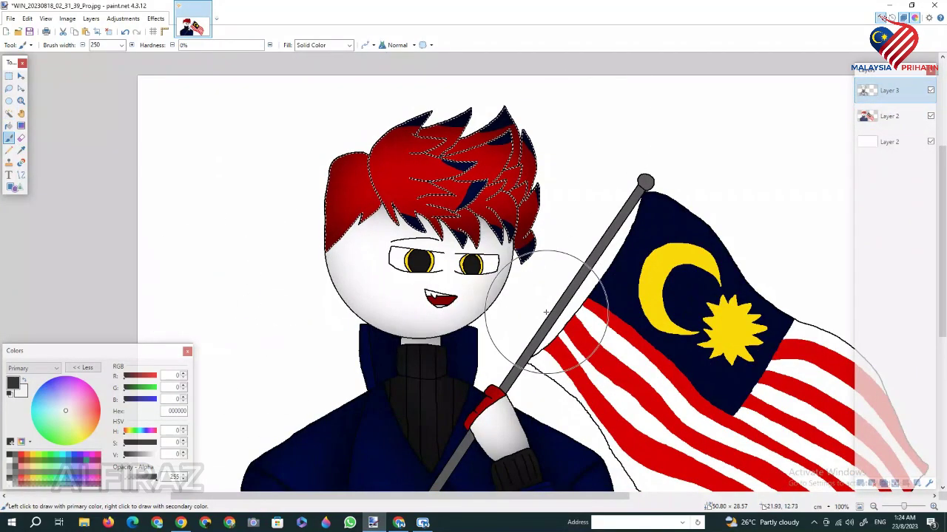
pyautogui.click(109, 31)
# Step: Select the flag's stripes, navy canton, crescent and star on the drawing layer and shade wavy black folds across them on Layer 3
pyautogui.scroll(-1, 139, 160)
pyautogui.click(9, 113)
pyautogui.click(890, 117)
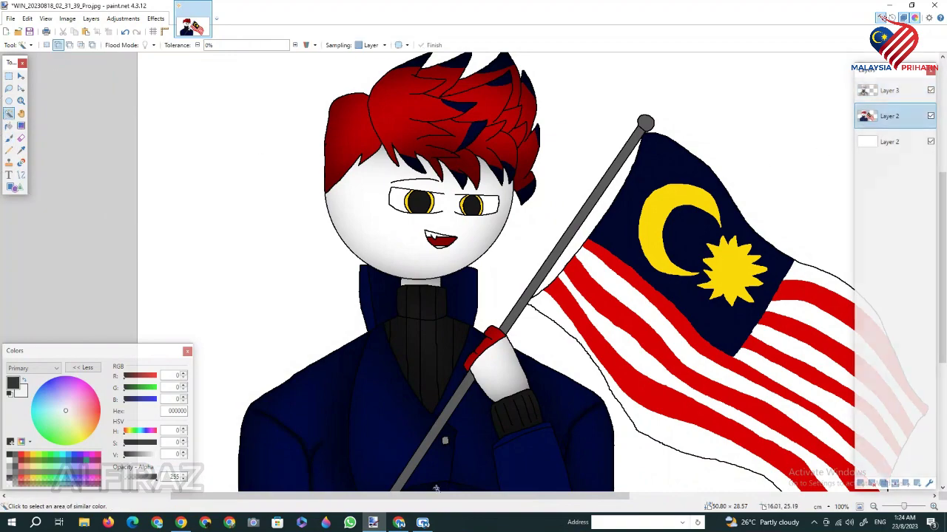
pyautogui.moveTo(518, 496); pyautogui.dragTo(633, 497)
pyautogui.scroll(-2, 484, 333)
pyautogui.click(480, 324)
pyautogui.click(491, 280)
pyautogui.click(502, 267)
pyautogui.click(499, 216)
pyautogui.click(556, 226)
pyautogui.click(564, 211)
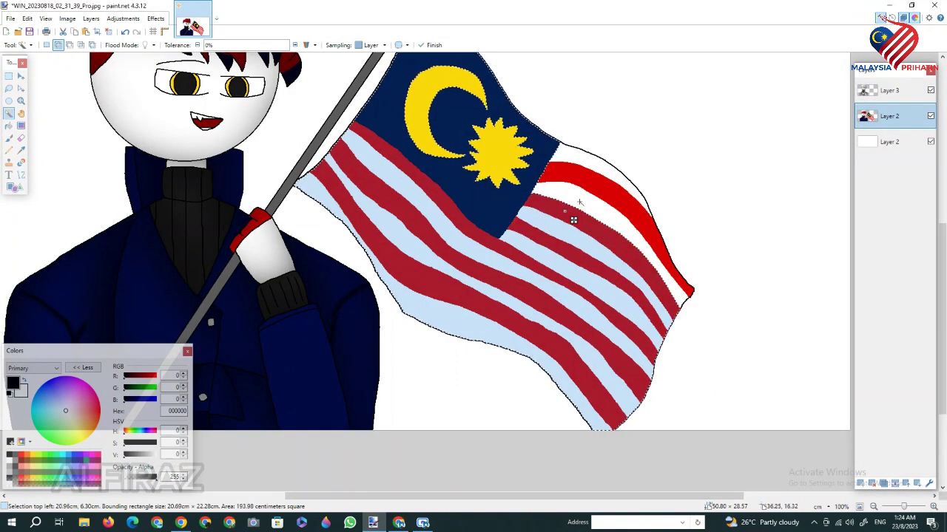
pyautogui.click(582, 197)
pyautogui.click(589, 159)
pyautogui.click(500, 152)
pyautogui.click(414, 136)
pyautogui.click(888, 89)
pyautogui.press('b')
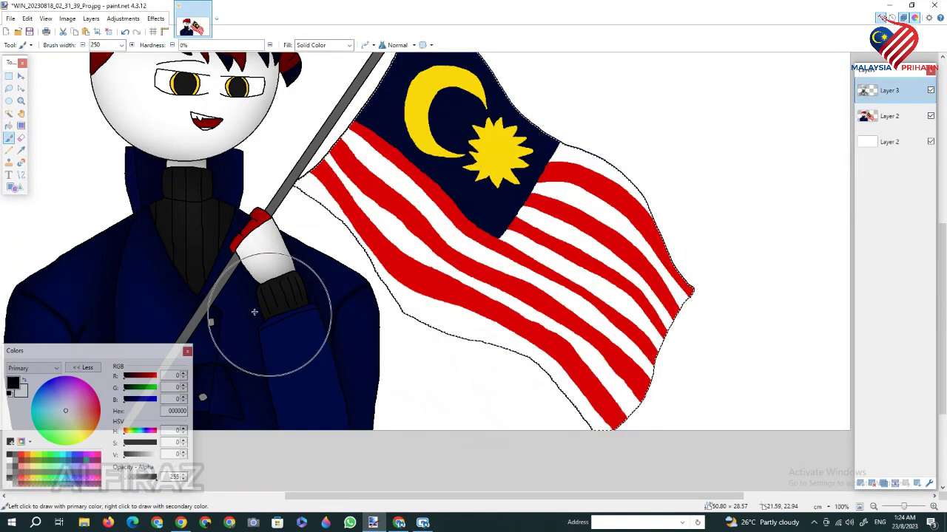
pyautogui.scroll(4, 640, 348)
pyautogui.scroll(-4, 733, 190)
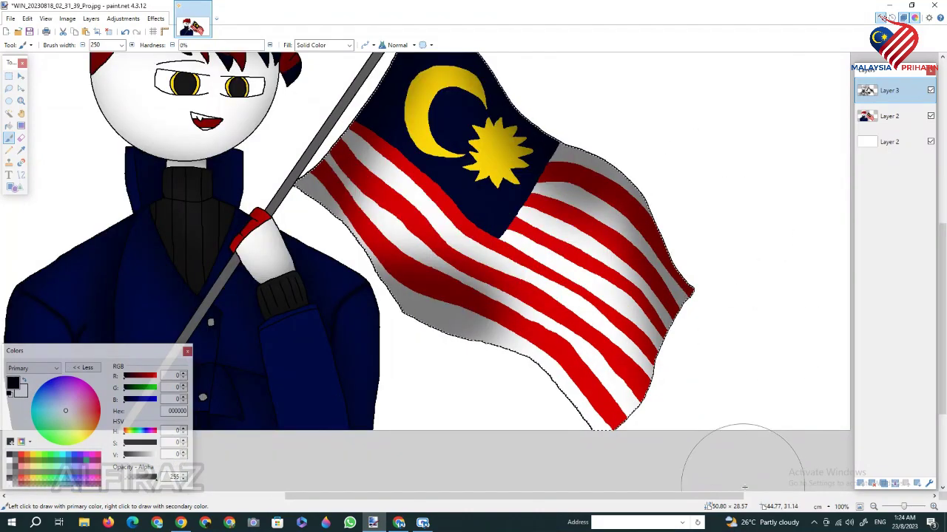
pyautogui.keyDown('ctrl'); pyautogui.scroll(-1, 471, 446); pyautogui.keyUp('ctrl')
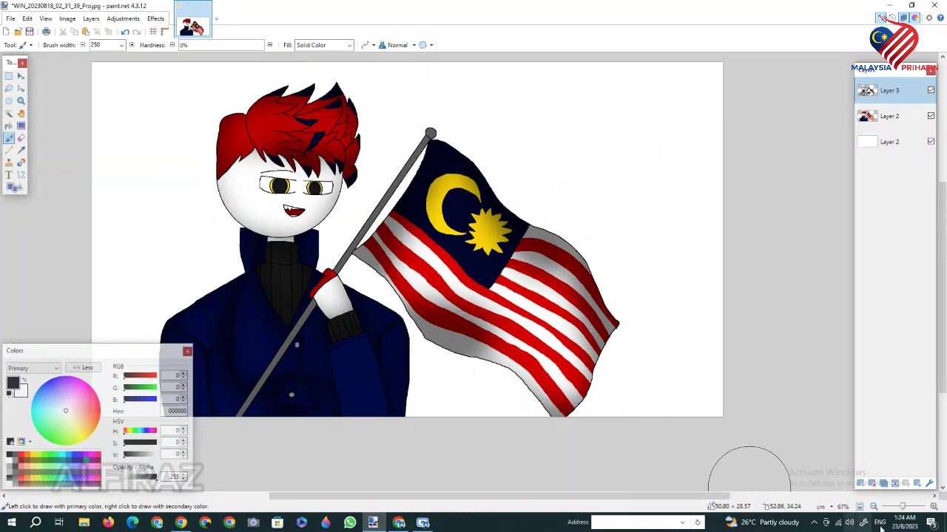
# Step: Activate the blank white bottom layer and set the brush width to 800
pyautogui.click(873, 507)
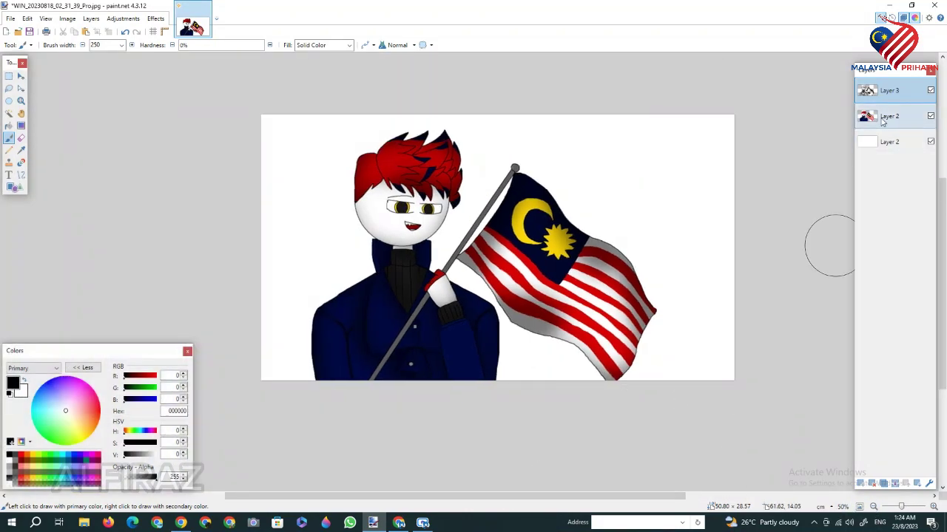
pyautogui.click(877, 144)
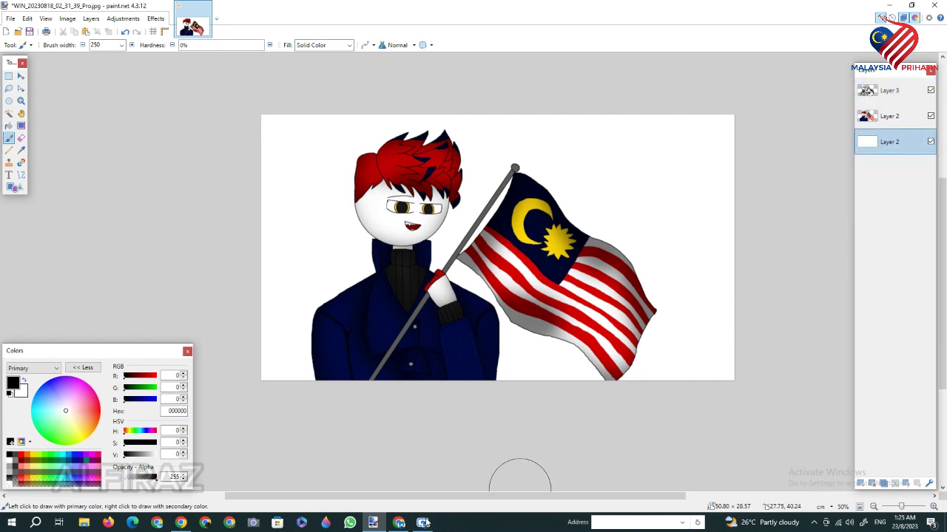
pyautogui.moveTo(458, 497); pyautogui.dragTo(530, 499)
pyautogui.click(934, 507)
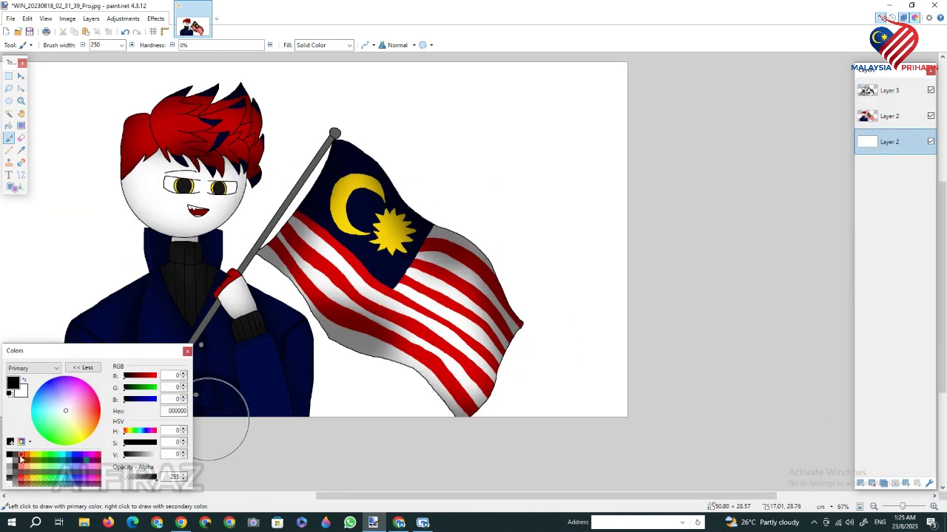
pyautogui.click(20, 458)
pyautogui.hscroll(-3, 697, 464)
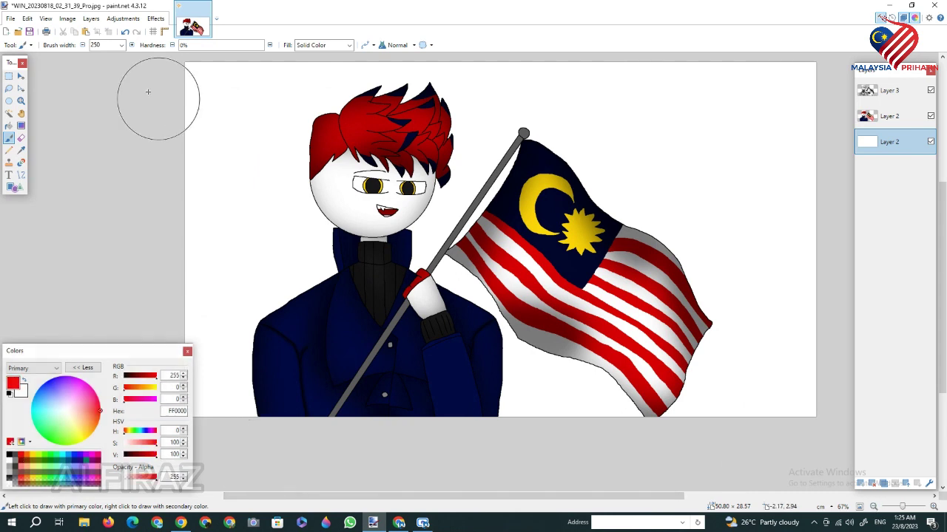
pyautogui.click(874, 506)
pyautogui.click(121, 46)
pyautogui.scroll(5, 100, 128)
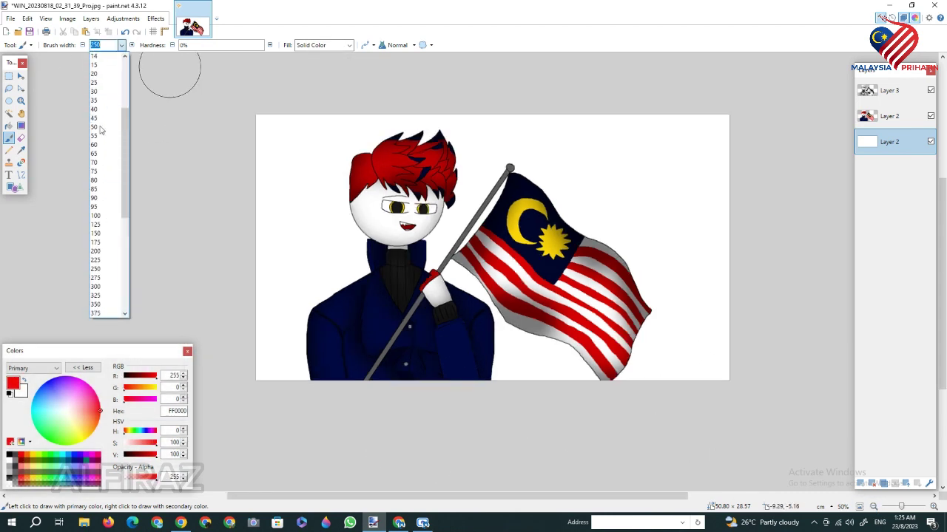
pyautogui.scroll(-8, 105, 196)
pyautogui.click(106, 201)
# Step: Paint soft dark navy (00062D) and then a yellow (FFD800) glow behind the boy on the bottom layer
pyautogui.click(79, 462)
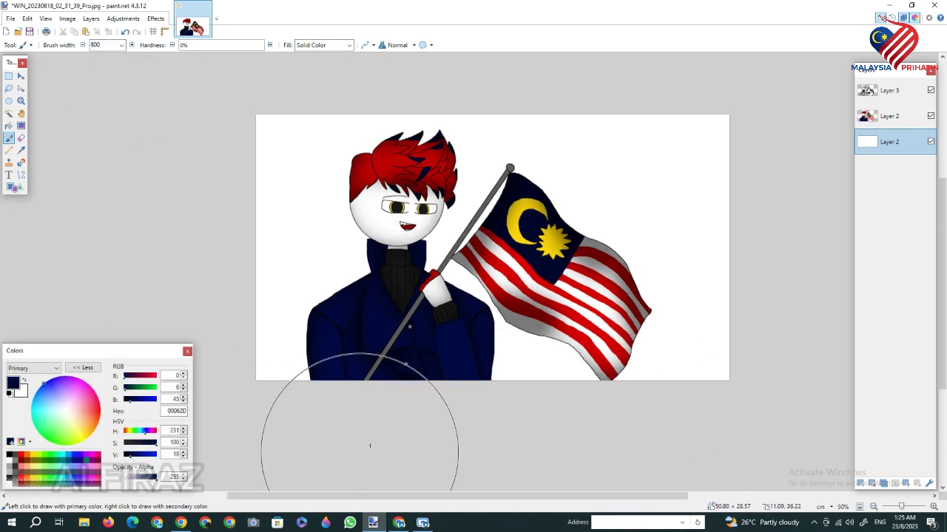
pyautogui.moveTo(370, 444)
pyautogui.mouseDown()
pyautogui.moveTo(481, 367)
pyautogui.moveTo(445, 402)
pyautogui.moveTo(402, 320)
pyautogui.moveTo(378, 190)
pyautogui.moveTo(488, 141)
pyautogui.moveTo(426, 395)
pyautogui.moveTo(395, 342)
pyautogui.mouseUp()
pyautogui.click(34, 455)
pyautogui.moveTo(399, 442)
pyautogui.mouseDown()
pyautogui.moveTo(416, 95)
pyautogui.moveTo(296, 385)
pyautogui.mouseUp()
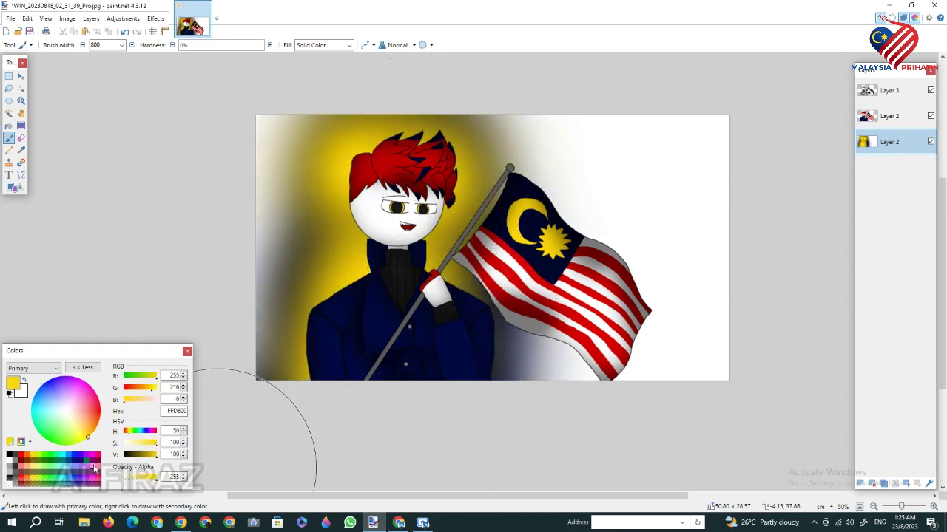
# Step: Extend the background behind the boy and flag with broad dark navy (000421) and yellow strokes
pyautogui.click(74, 460)
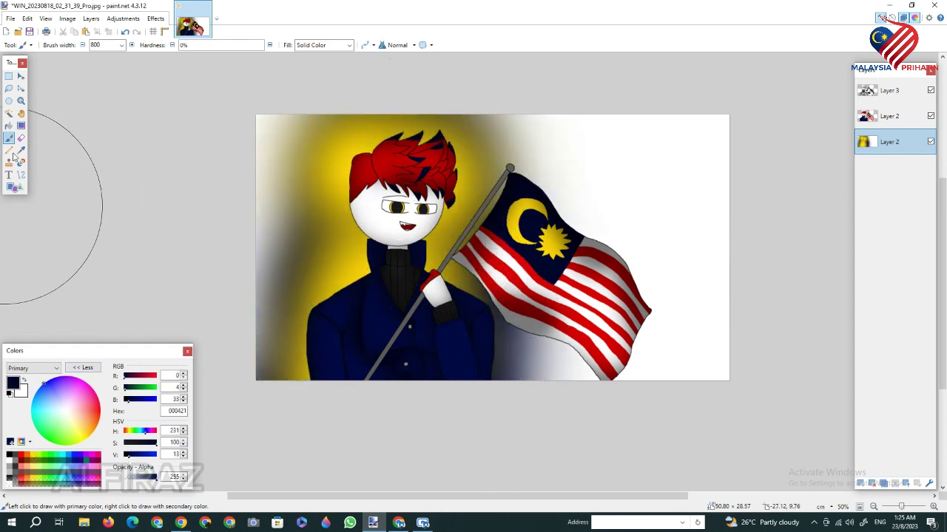
pyautogui.moveTo(432, 381)
pyautogui.mouseDown()
pyautogui.moveTo(298, 185)
pyautogui.moveTo(468, 165)
pyautogui.moveTo(341, 197)
pyautogui.moveTo(445, 380)
pyautogui.moveTo(479, 405)
pyautogui.moveTo(545, 237)
pyautogui.mouseUp()
pyautogui.click(33, 455)
pyautogui.moveTo(339, 180)
pyautogui.mouseDown()
pyautogui.moveTo(359, 99)
pyautogui.moveTo(471, 403)
pyautogui.moveTo(488, 388)
pyautogui.mouseUp()
# Step: Blend blue (00137F) and dark navy (00062D) strokes over the upper, side and lower background around the boy
pyautogui.click(75, 460)
pyautogui.moveTo(296, 87); pyautogui.dragTo(377, 71)
pyautogui.moveTo(275, 381); pyautogui.dragTo(302, 401)
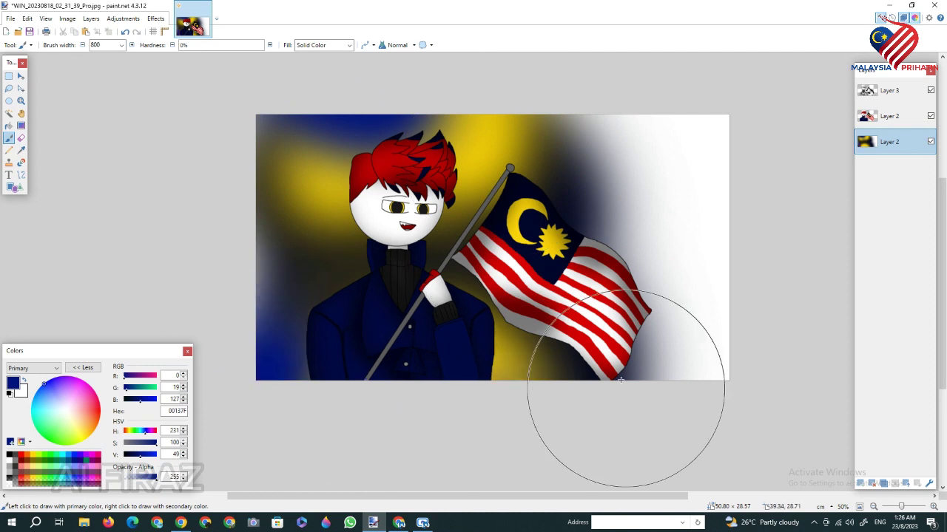
pyautogui.moveTo(620, 379)
pyautogui.mouseDown()
pyautogui.moveTo(389, 67)
pyautogui.moveTo(345, 237)
pyautogui.moveTo(494, 393)
pyautogui.moveTo(208, 342)
pyautogui.mouseUp()
pyautogui.moveTo(131, 460); pyautogui.dragTo(130, 459)
pyautogui.moveTo(266, 137)
pyautogui.mouseDown()
pyautogui.moveTo(405, 387)
pyautogui.moveTo(351, 417)
pyautogui.moveTo(595, 440)
pyautogui.moveTo(536, 422)
pyautogui.mouseUp()
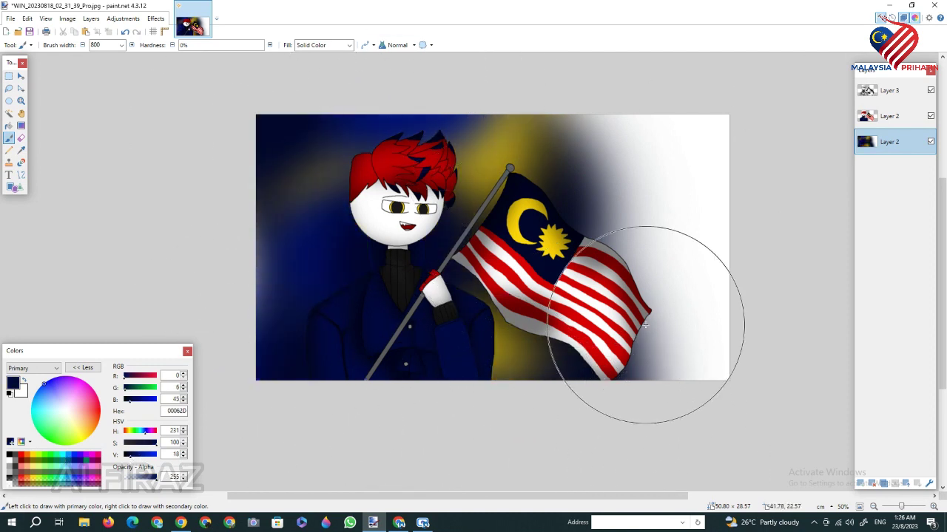
# Step: Erase the white background area around and beyond the flag with the 800-wide eraser
pyautogui.click(121, 45)
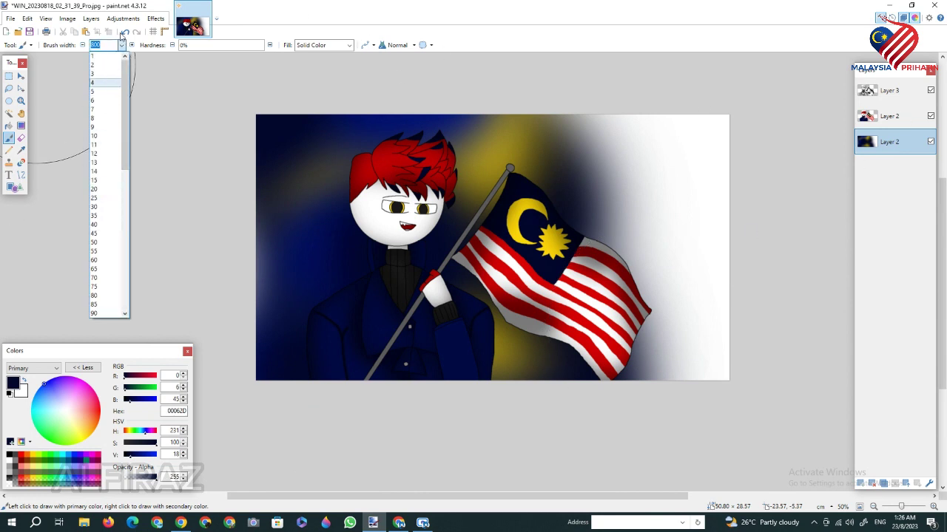
pyautogui.click(21, 137)
pyautogui.moveTo(634, 84); pyautogui.dragTo(650, 372)
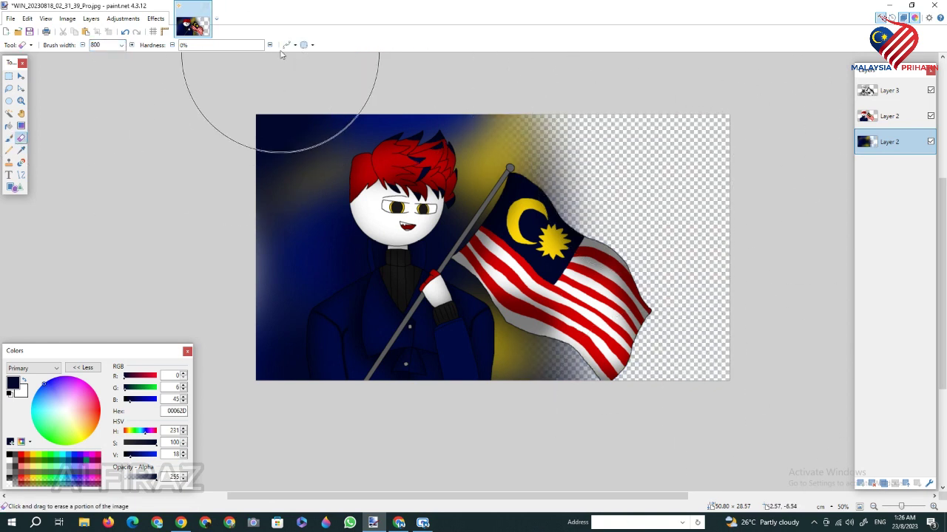
pyautogui.moveTo(602, 111)
pyautogui.mouseDown()
pyautogui.moveTo(655, 401)
pyautogui.moveTo(628, 434)
pyautogui.moveTo(618, 394)
pyautogui.mouseUp()
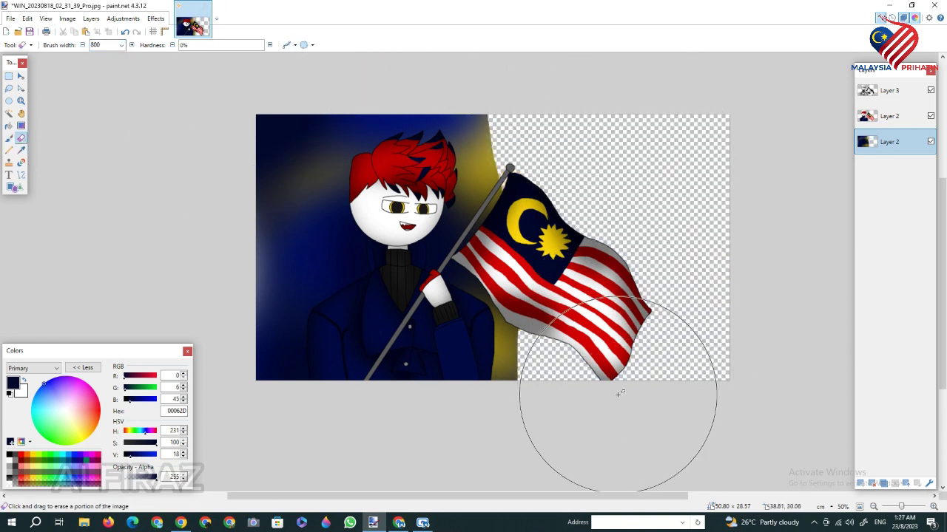
# Step: Repaint the background behind the boy and flag with soft navy (00062D, 000733) and yellow strokes
pyautogui.click(129, 456)
pyautogui.click(9, 139)
pyautogui.moveTo(534, 397)
pyautogui.mouseDown()
pyautogui.moveTo(488, 314)
pyautogui.moveTo(477, 196)
pyautogui.moveTo(500, 131)
pyautogui.mouseUp()
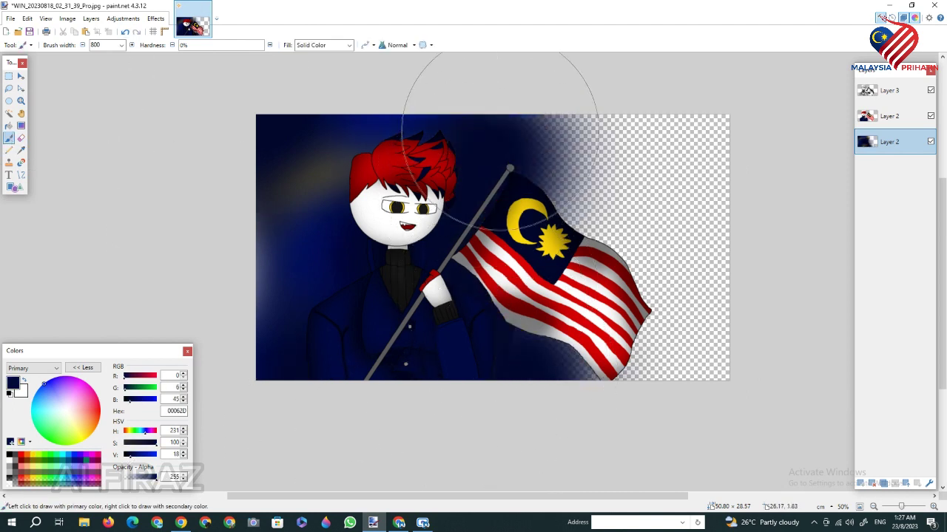
pyautogui.click(87, 436)
pyautogui.moveTo(281, 326)
pyautogui.mouseDown()
pyautogui.moveTo(306, 148)
pyautogui.moveTo(345, 464)
pyautogui.moveTo(321, 243)
pyautogui.moveTo(321, 423)
pyautogui.moveTo(398, 163)
pyautogui.mouseUp()
pyautogui.click(81, 465)
# Step: Add a new layer beneath the painted background and set up the Line/Curve tool with width 2 in black (000000)
pyautogui.click(860, 484)
pyautogui.hscroll(5, 281, 459)
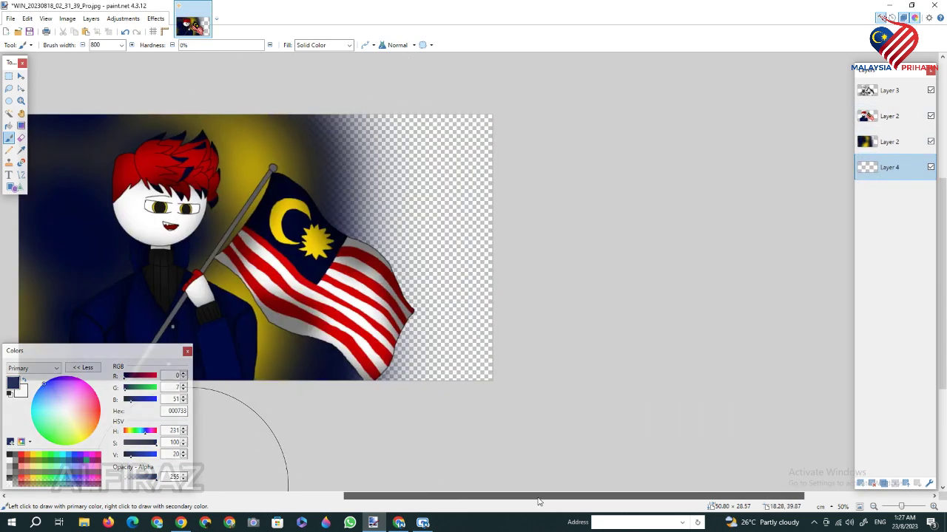
pyautogui.click(21, 175)
pyautogui.click(150, 45)
pyautogui.click(135, 67)
pyautogui.click(933, 507)
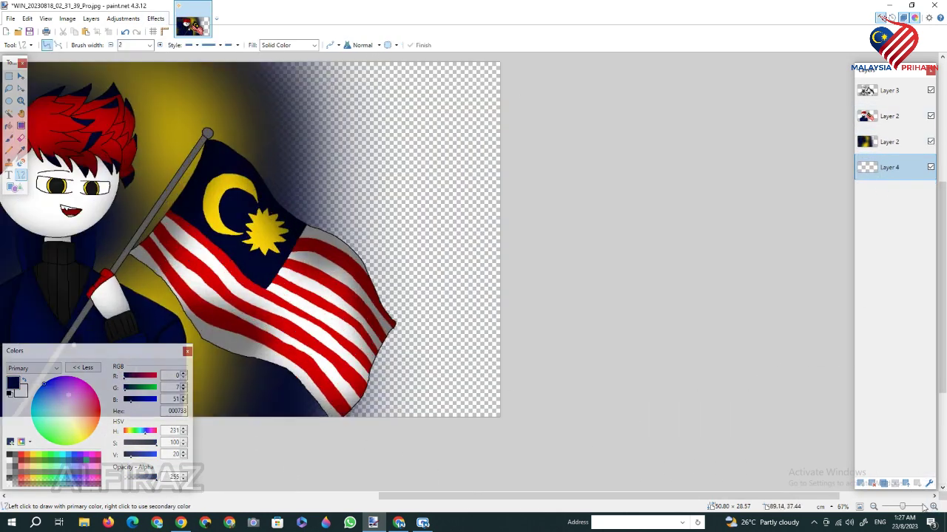
pyautogui.click(10, 455)
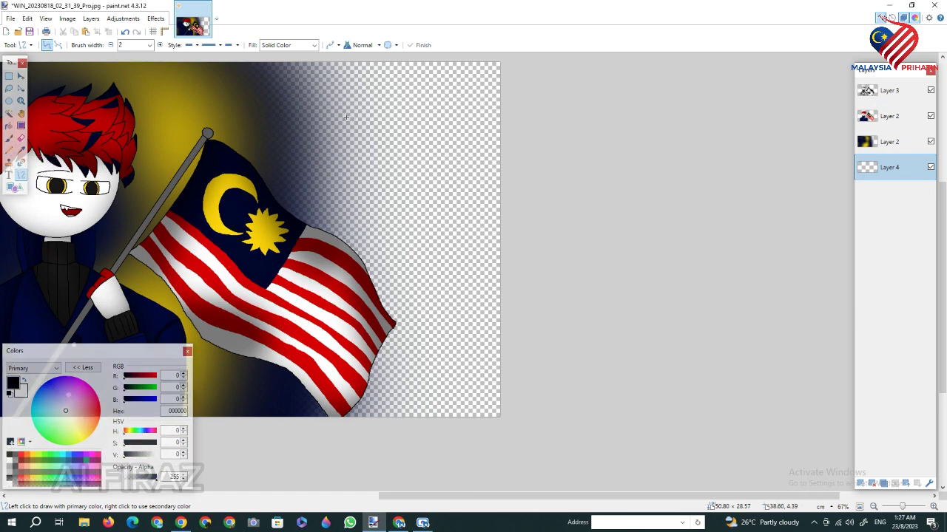
# Step: Draw a nearly vertical black line about 27 cm long behind the flag's outer half on Layer 4
pyautogui.hotkey('ctrl', '-')
pyautogui.hotkey('ctrl', '-')
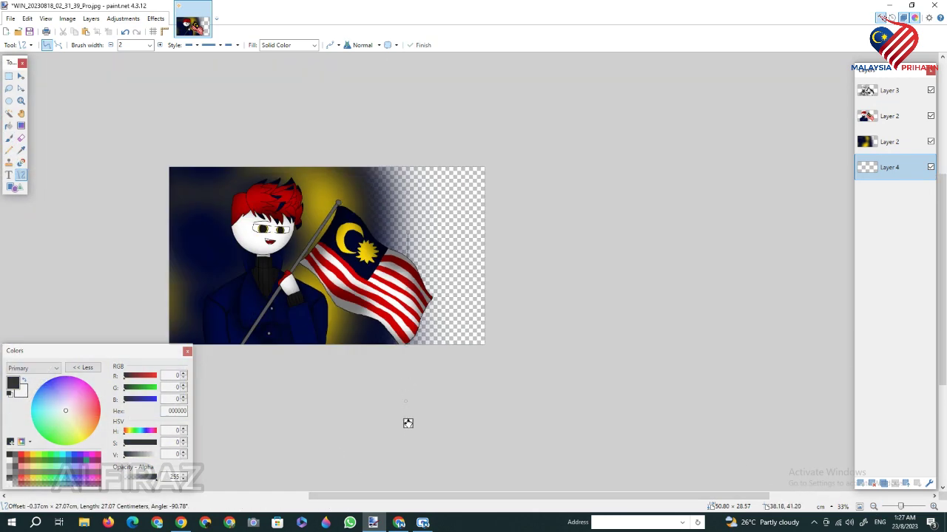
pyautogui.click(934, 507)
pyautogui.click(934, 506)
pyautogui.click(933, 507)
pyautogui.click(933, 507)
pyautogui.press('Return')
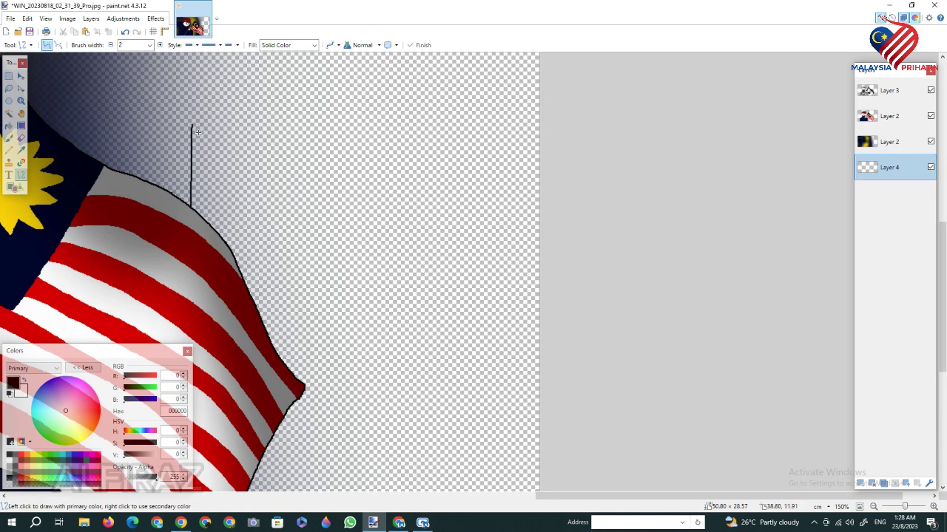
# Step: Draw the tower body's horizontal top edge and vertical outer side behind the flag with straight black lines
pyautogui.press('Return')
pyautogui.hotkey('ctrl', '-')
pyautogui.hotkey('ctrl', '-')
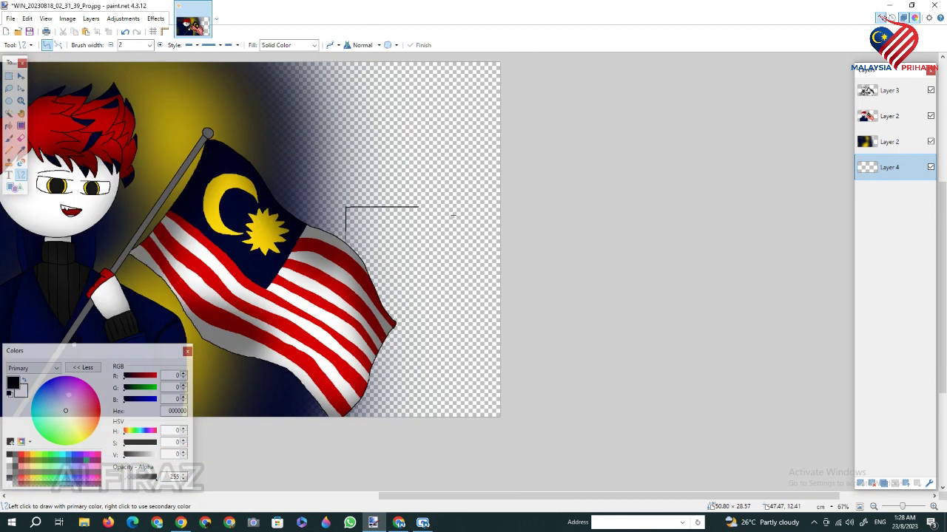
pyautogui.press('Return')
pyautogui.hotkey('ctrl', '+')
pyautogui.hotkey('ctrl', '+')
pyautogui.scroll(3, 618, 449)
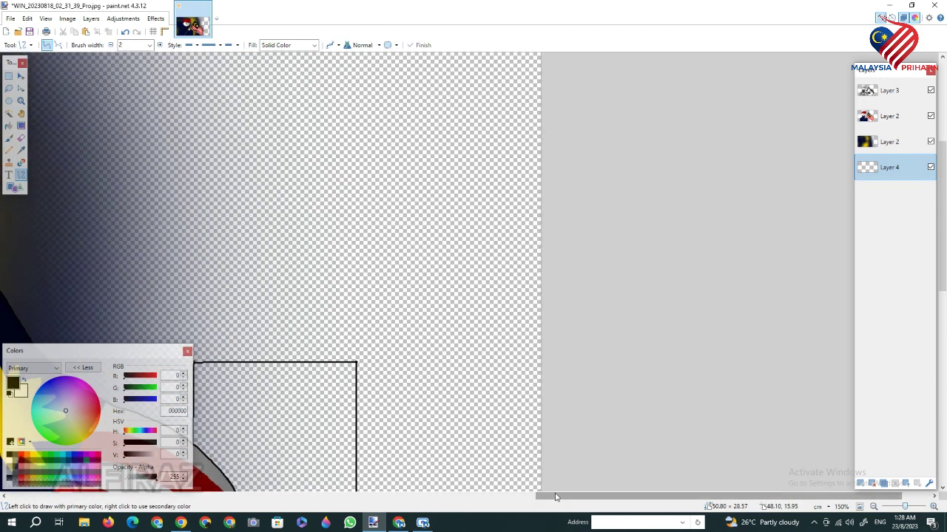
# Step: Draw the tower's tapering tiers and narrow tip above the body with straight black lines
pyautogui.moveTo(555, 496); pyautogui.dragTo(487, 496)
pyautogui.moveTo(374, 387); pyautogui.dragTo(391, 383)
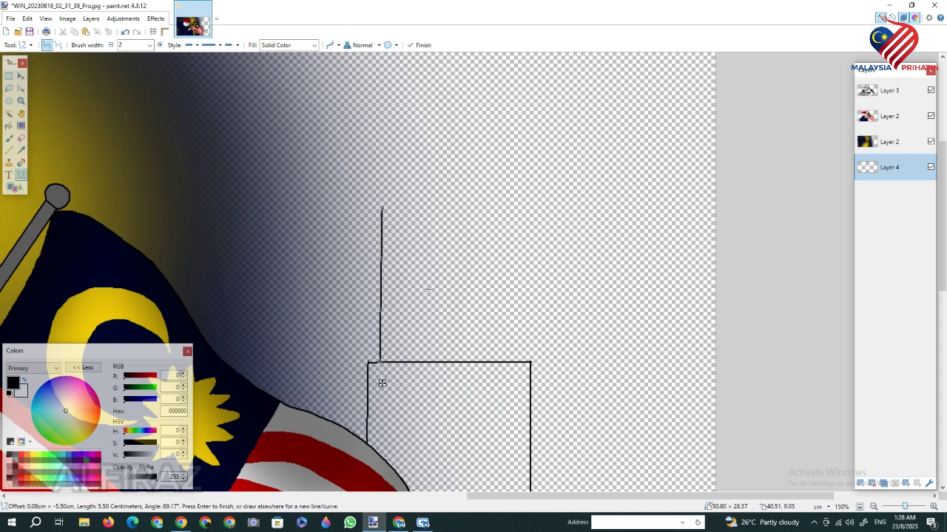
pyautogui.hotkey('ctrl', 'z')
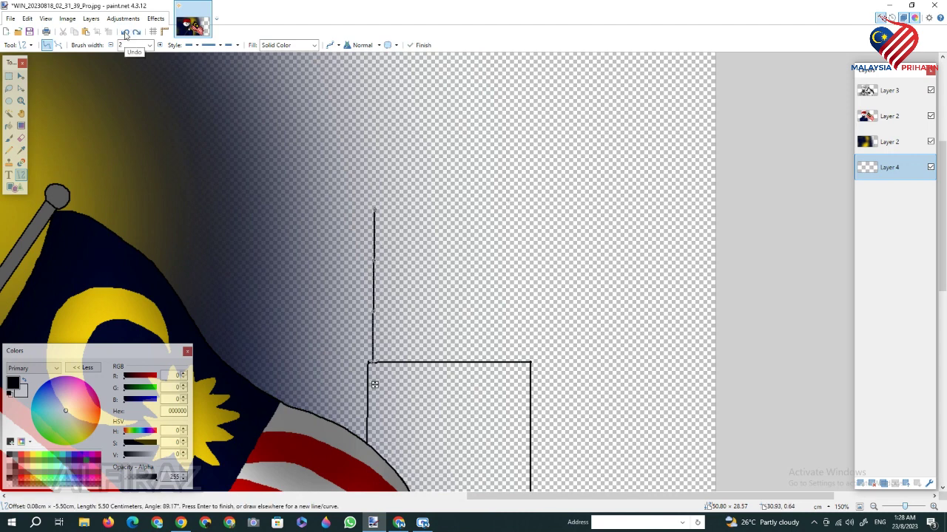
pyautogui.hotkey('ctrl', 'z')
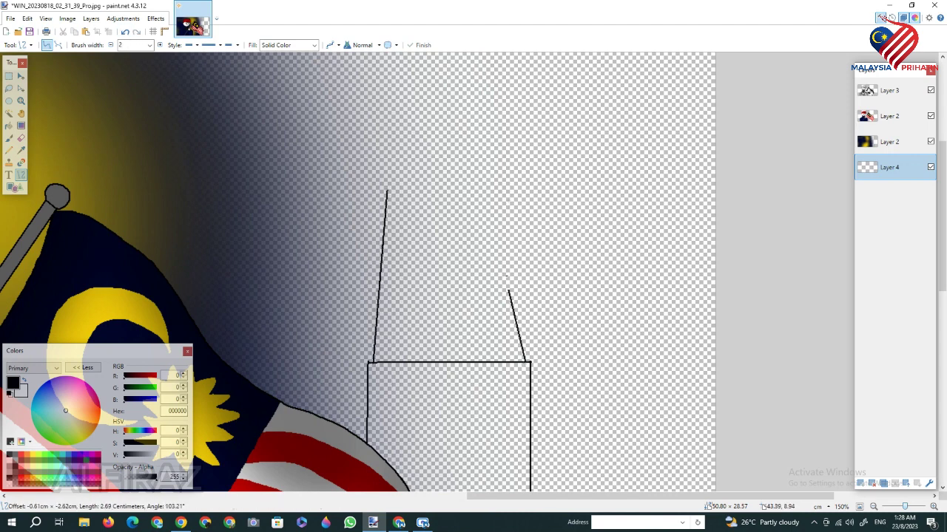
pyautogui.press('Return')
pyautogui.scroll(3, 397, 369)
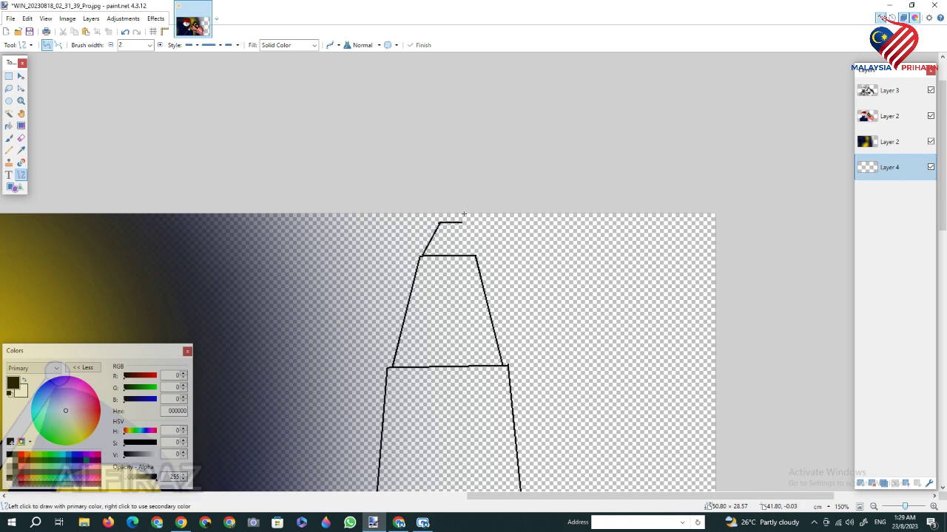
# Step: Draw the bridge with a diagonal brace beneath it and the second tower's side along the canvas edge
pyautogui.doubleClick(874, 507)
pyautogui.doubleClick(934, 508)
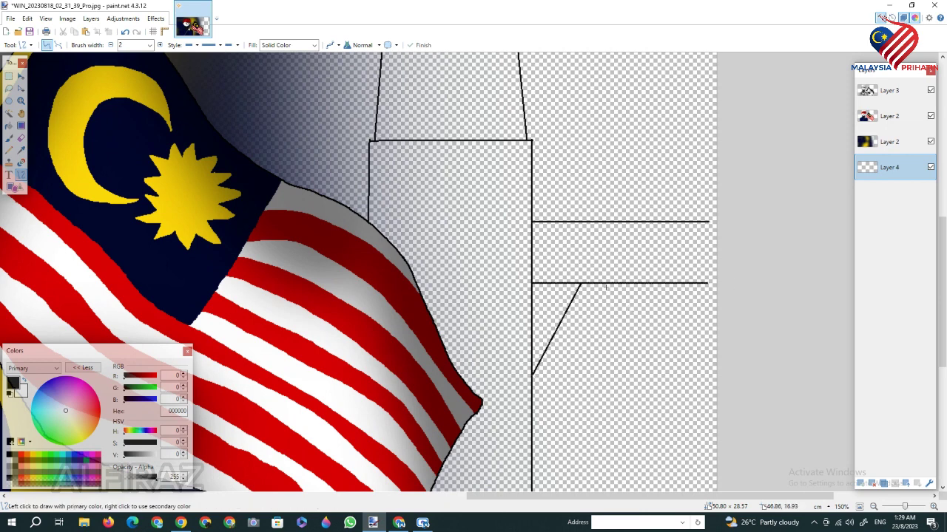
pyautogui.doubleClick(874, 507)
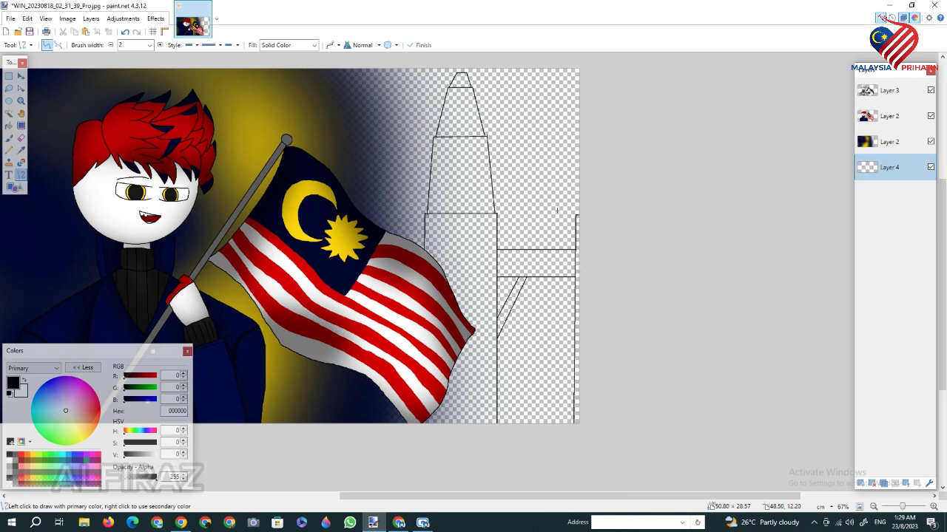
# Step: Add stepped base blocks to both towers and erase the tower lines crossing them with the 30-wide eraser
pyautogui.scroll(2, 539, 313)
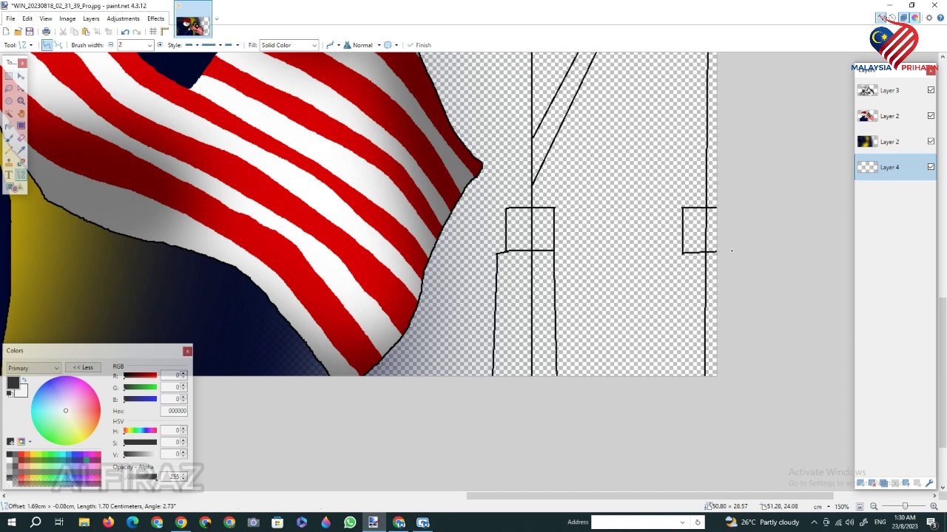
pyautogui.press('e')
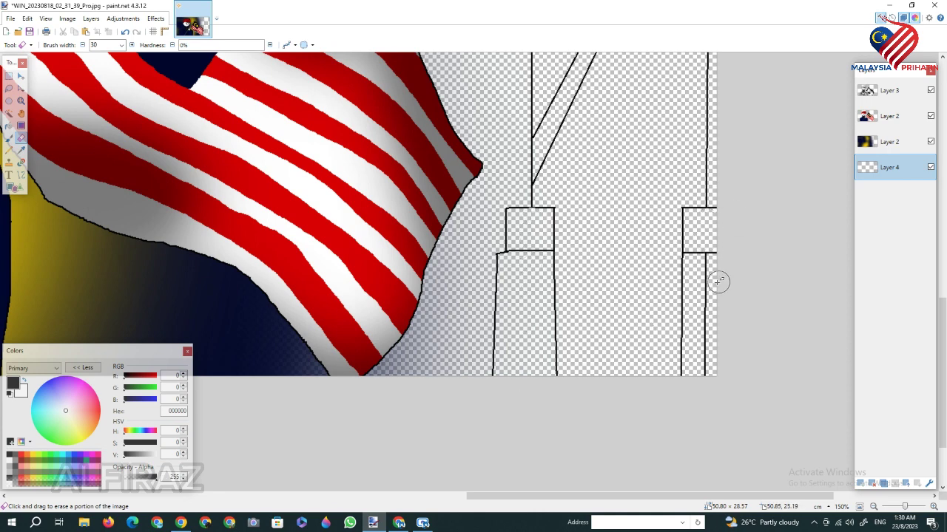
pyautogui.scroll(-3, 704, 361)
# Step: Fill the towers, the bridge, the brace and the base blocks with solid gray (808080)
pyautogui.press('f')
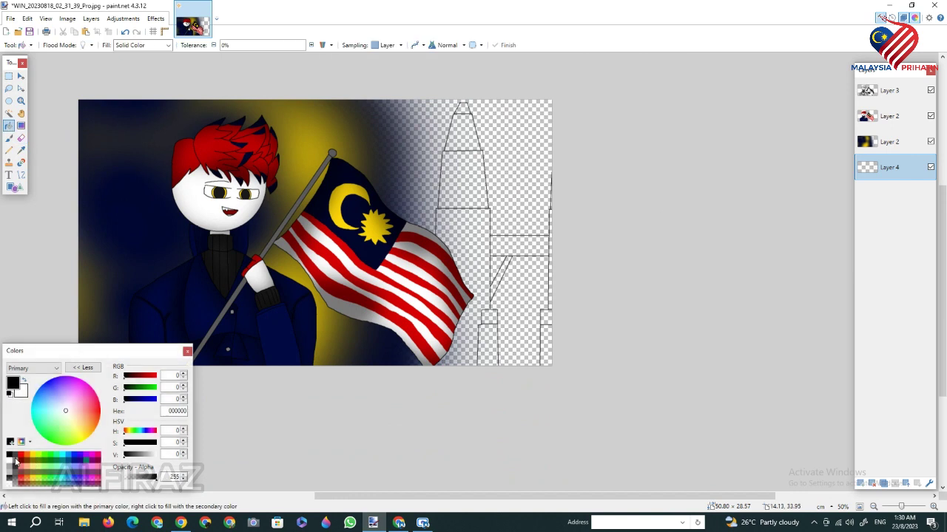
pyautogui.click(459, 244)
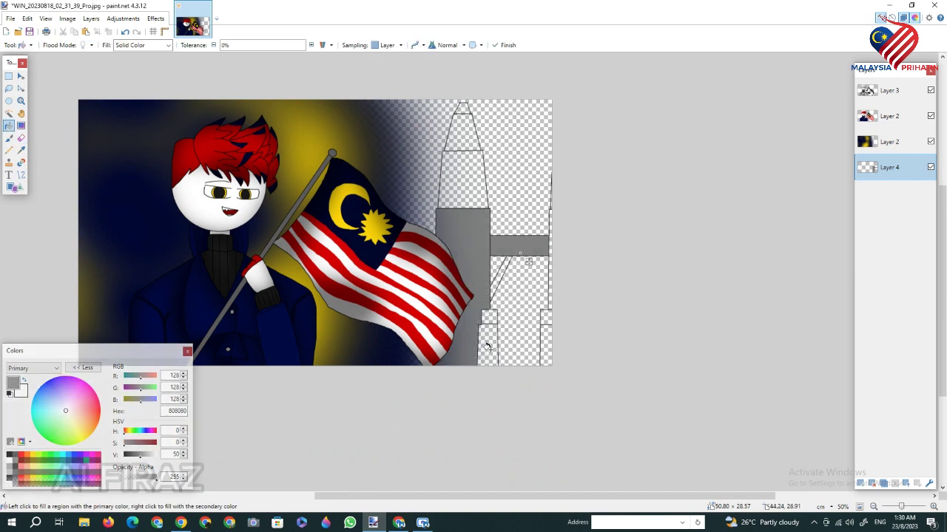
pyautogui.click(495, 282)
pyautogui.click(463, 180)
pyautogui.click(455, 138)
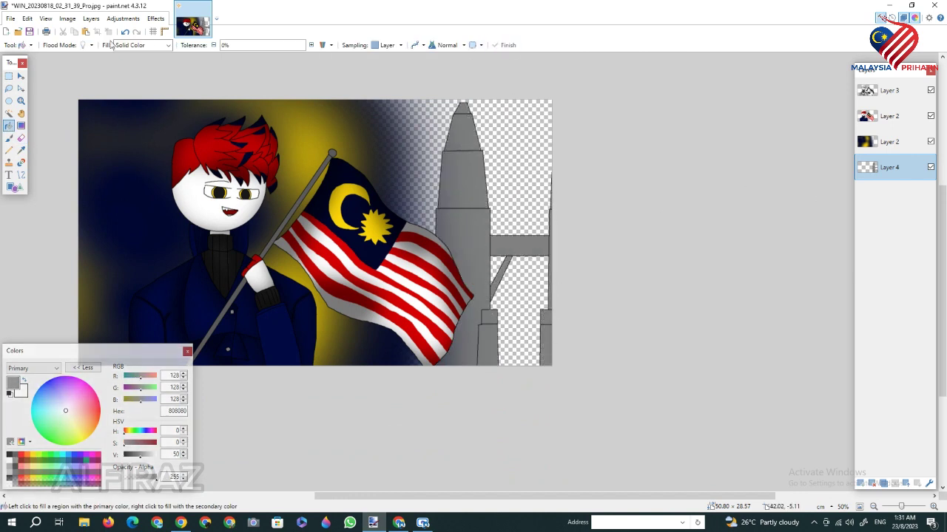
# Step: Draw the two black lines of a mirrored diagonal brace under the bridge with line width 2
pyautogui.click(10, 139)
pyautogui.click(21, 175)
pyautogui.click(150, 45)
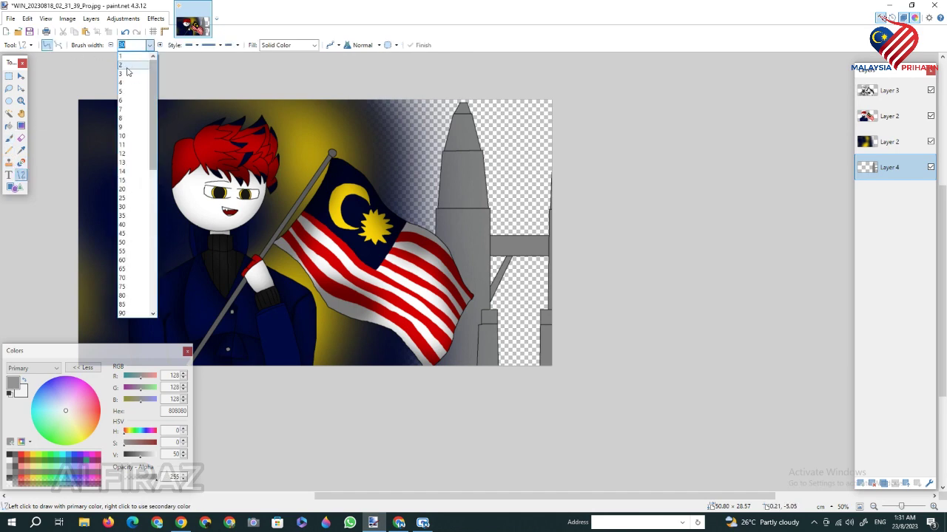
pyautogui.click(125, 68)
pyautogui.click(933, 506)
pyautogui.click(933, 506)
pyautogui.click(933, 506)
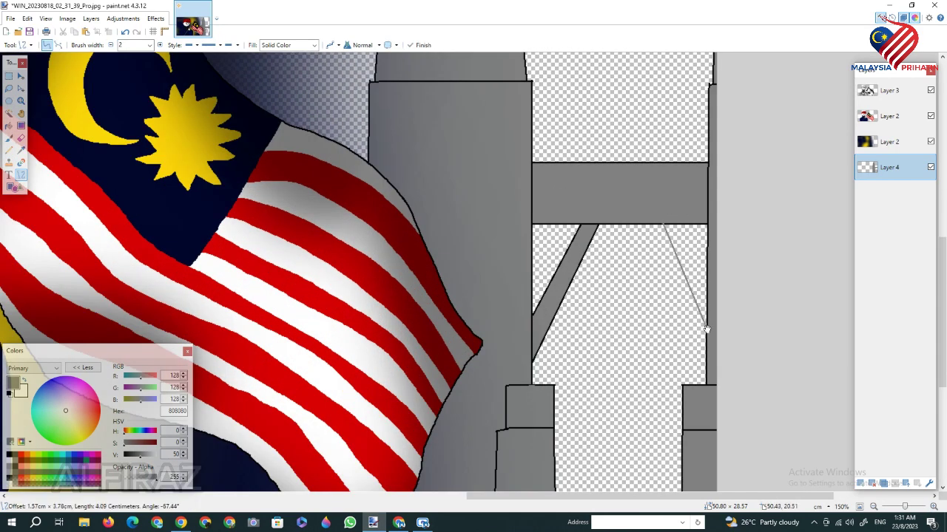
pyautogui.click(9, 455)
pyautogui.click(582, 308)
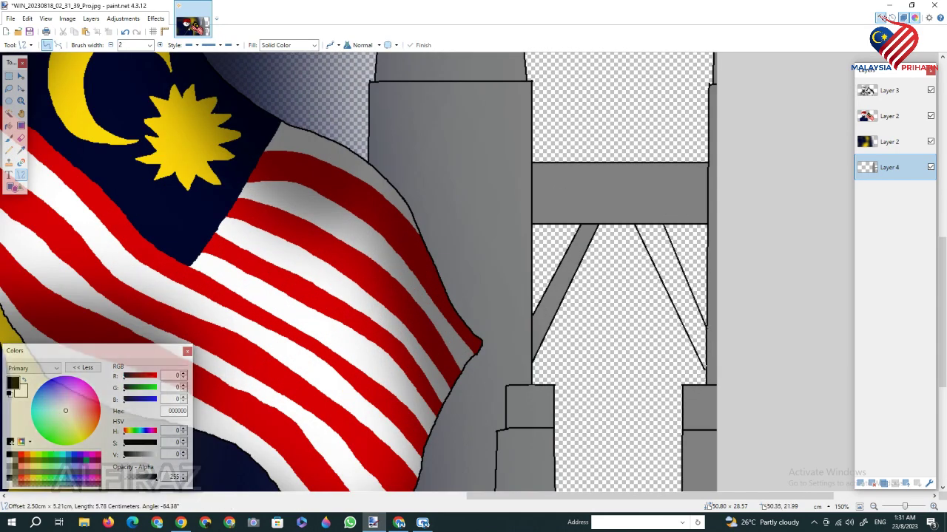
# Step: Fill the second brace under the bridge with solid gray (808080)
pyautogui.click(9, 125)
pyautogui.click(15, 461)
pyautogui.click(683, 284)
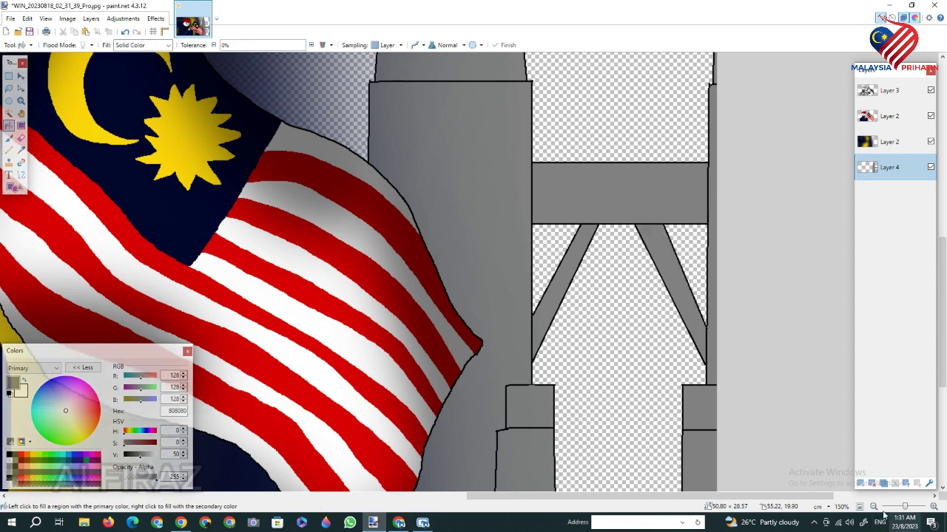
# Step: Select all gray sections of the main tower and its base on Layer 4 with the Magic Wand
pyautogui.click(873, 507)
pyautogui.click(873, 506)
pyautogui.click(873, 507)
pyautogui.click(873, 507)
pyautogui.click(8, 113)
pyautogui.click(467, 255)
pyautogui.click(466, 219)
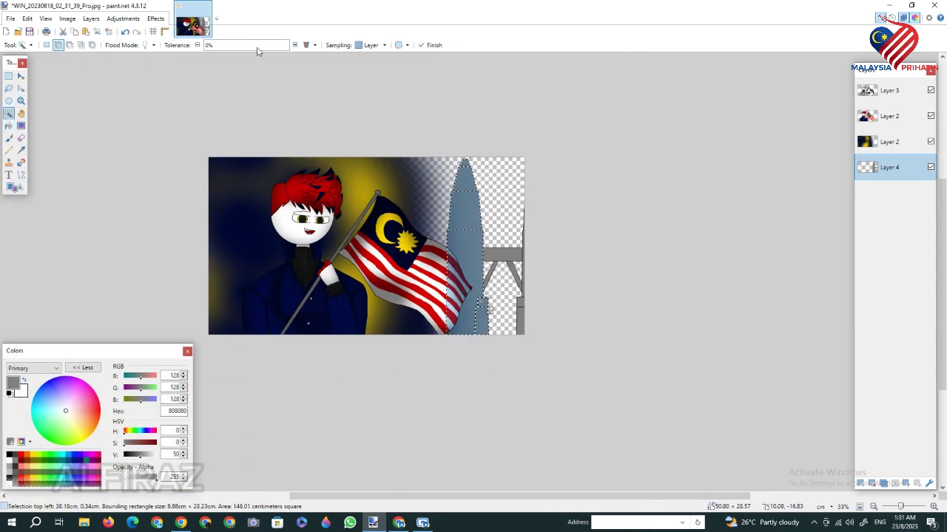
# Step: Set up the Paintbrush with a brush width of 375
pyautogui.click(889, 90)
pyautogui.press('b')
pyautogui.click(122, 45)
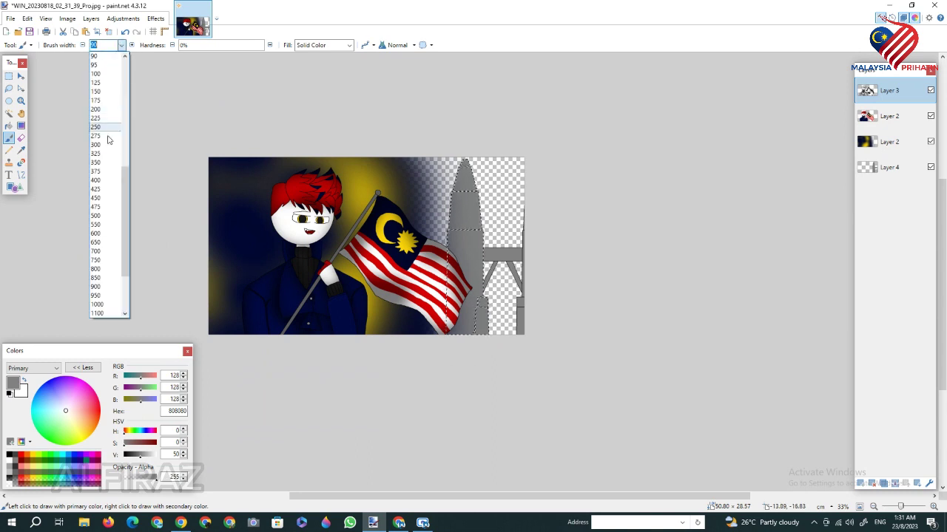
pyautogui.click(103, 170)
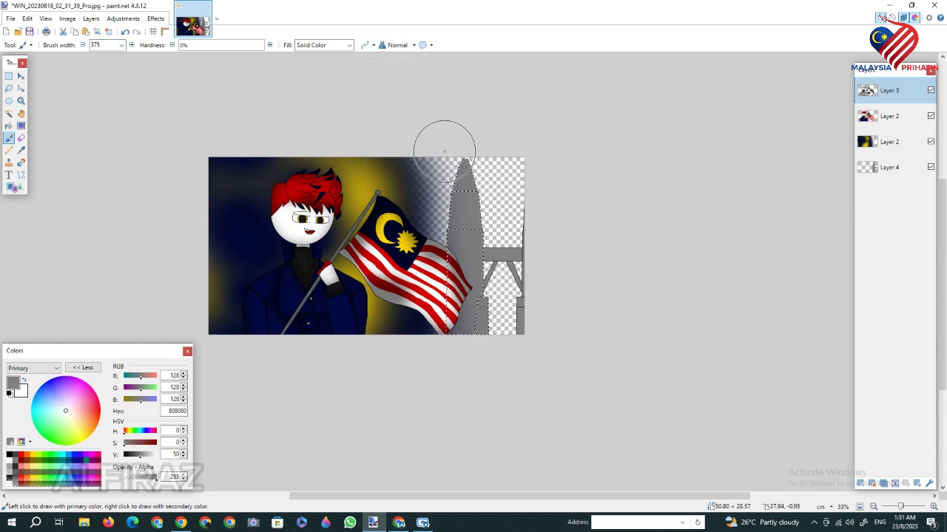
# Step: Add a new layer, adjust its layer properties and move it directly above Layer 4
pyautogui.click(860, 483)
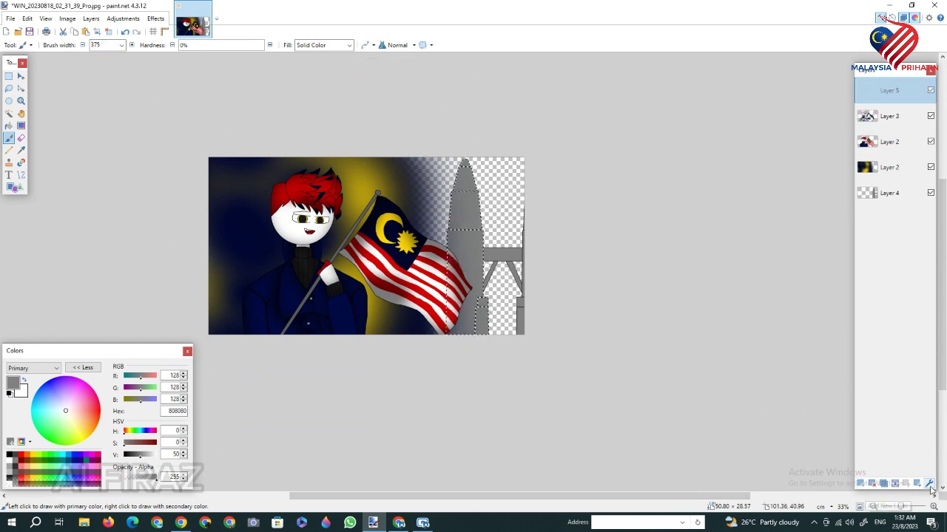
pyautogui.click(929, 483)
pyautogui.moveTo(500, 287); pyautogui.dragTo(472, 292)
pyautogui.click(477, 308)
pyautogui.moveTo(891, 90); pyautogui.dragTo(891, 169)
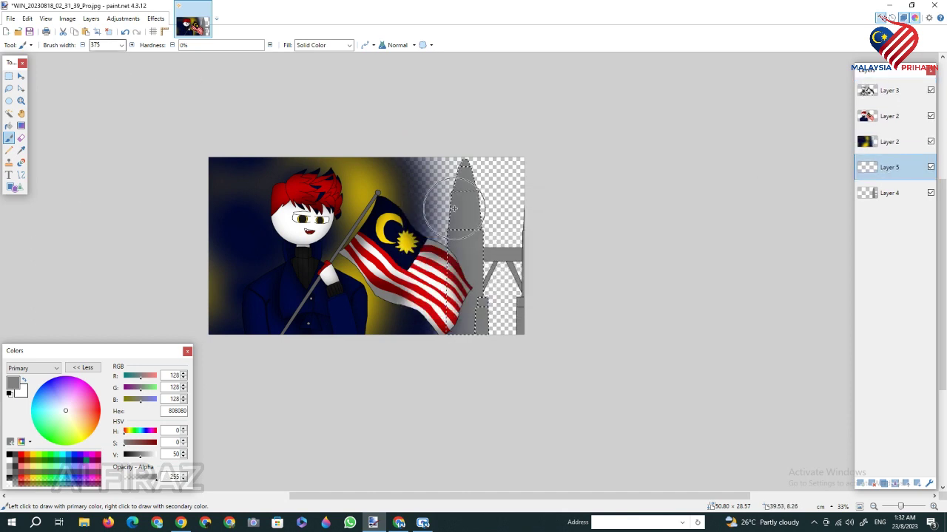
# Step: Shade the selected main tower with soft black (000000) strokes along its sides and clear the selection
pyautogui.click(9, 454)
pyautogui.moveTo(439, 174); pyautogui.dragTo(427, 342)
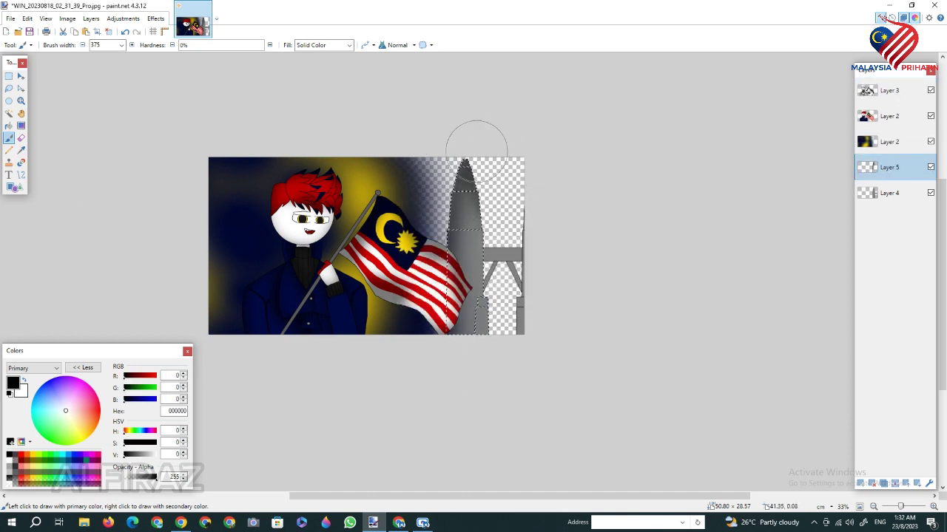
pyautogui.hotkey('ctrl', 'd')
# Step: Select the bridge and both braces on Layer 4, shade them soft black on Layer 5 and clear the selection
pyautogui.click(9, 114)
pyautogui.click(889, 194)
pyautogui.click(503, 254)
pyautogui.keyDown('ctrl'); pyautogui.click(491, 276); pyautogui.keyUp('ctrl')
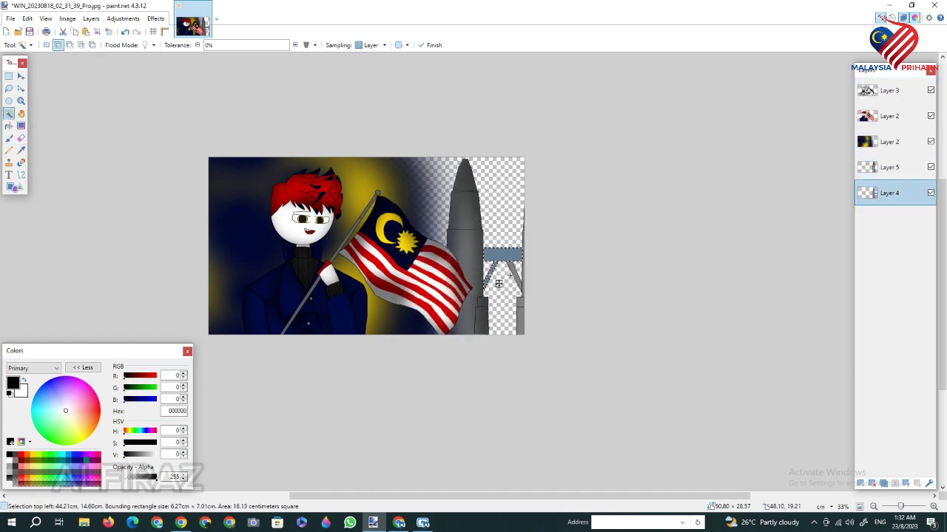
pyautogui.keyDown('ctrl'); pyautogui.click(515, 276); pyautogui.keyUp('ctrl')
pyautogui.click(908, 174)
pyautogui.click(9, 138)
pyautogui.click(109, 32)
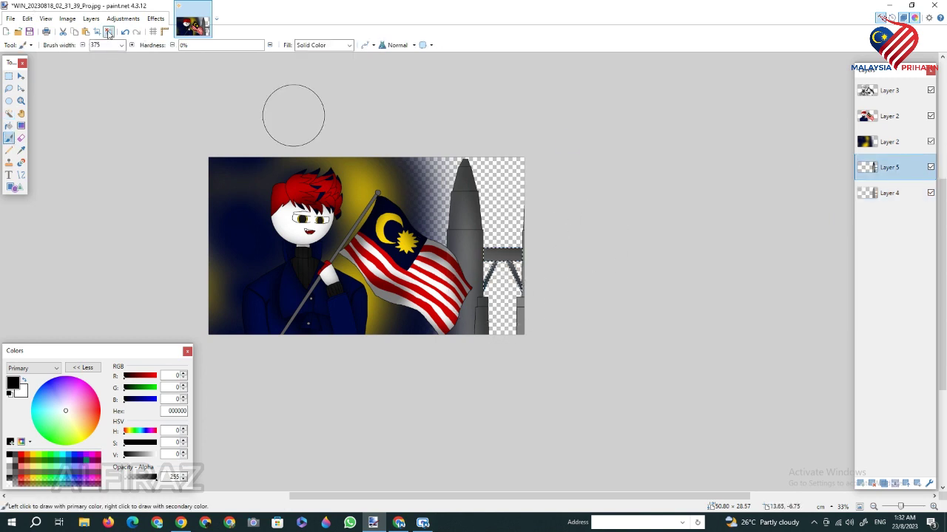
# Step: Select the second tower's sections on Layer 4 and shade them with the black 375-wide Paintbrush on Layer 5
pyautogui.click(889, 193)
pyautogui.click(8, 126)
pyautogui.click(9, 114)
pyautogui.click(518, 321)
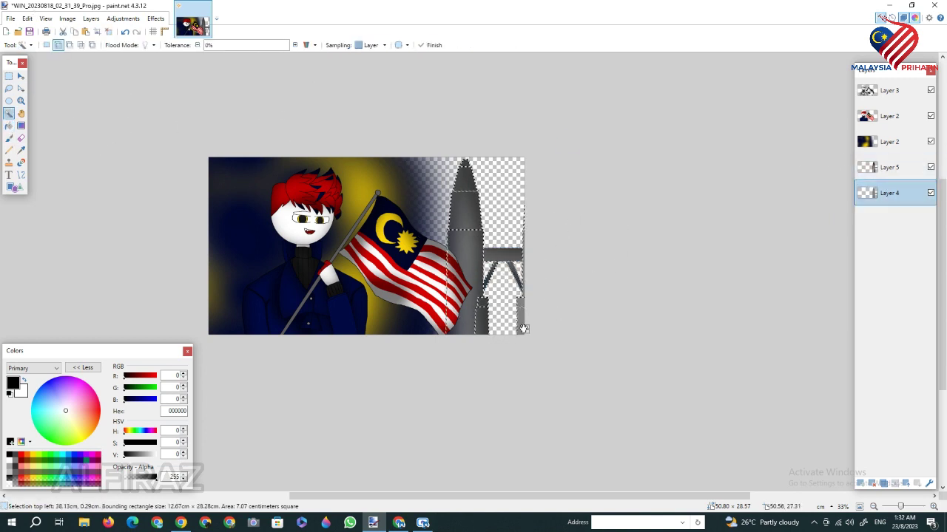
pyautogui.click(520, 301)
pyautogui.click(889, 168)
pyautogui.click(9, 138)
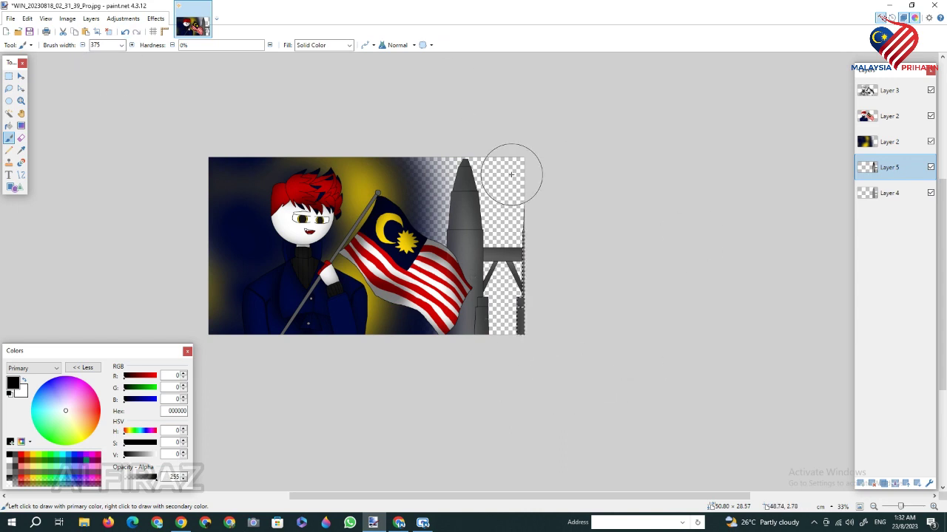
# Step: Fill a new layer at the very bottom of the stack with navy, darkening the fill to 000421
pyautogui.click(12, 127)
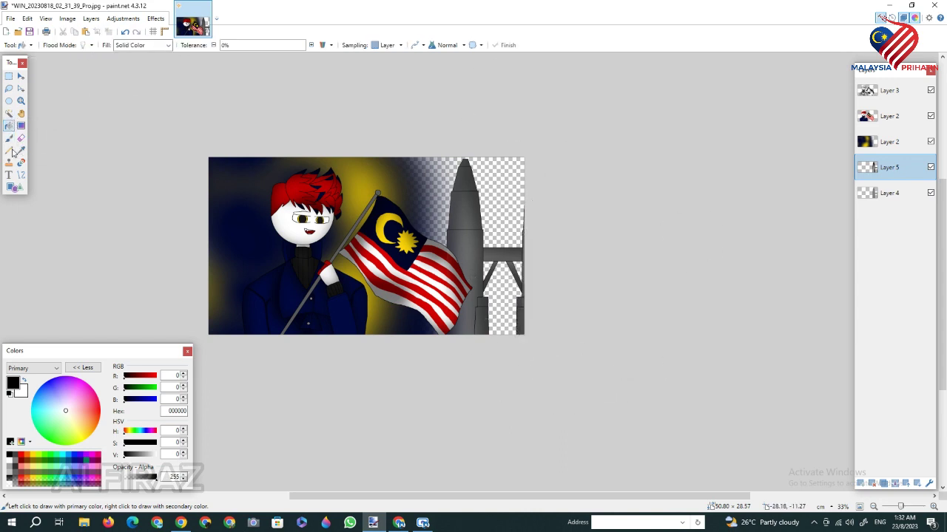
pyautogui.click(71, 458)
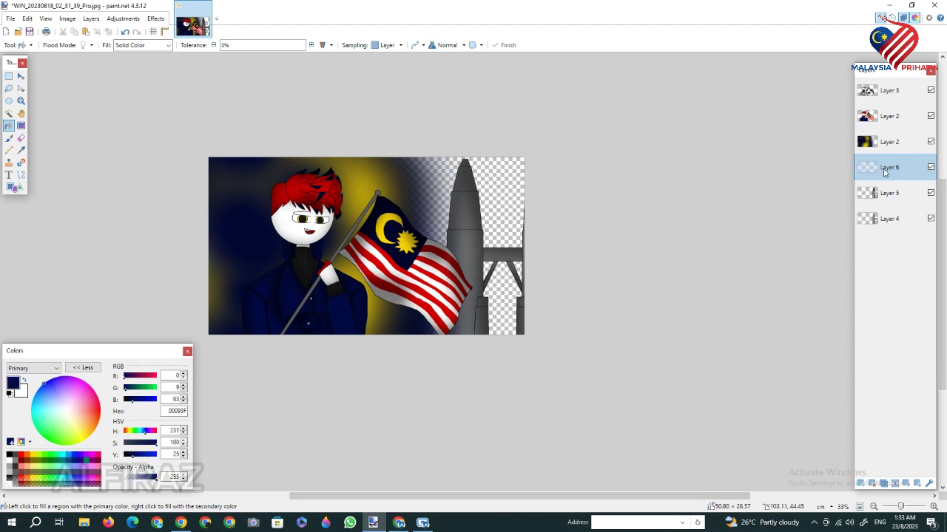
pyautogui.moveTo(884, 172); pyautogui.dragTo(887, 219)
pyautogui.click(504, 221)
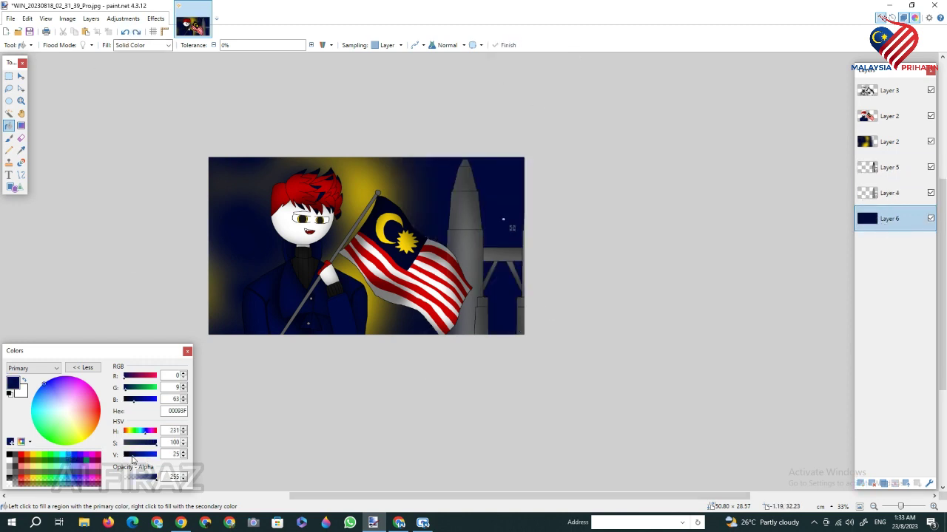
pyautogui.click(508, 48)
pyautogui.moveTo(386, 497); pyautogui.dragTo(368, 503)
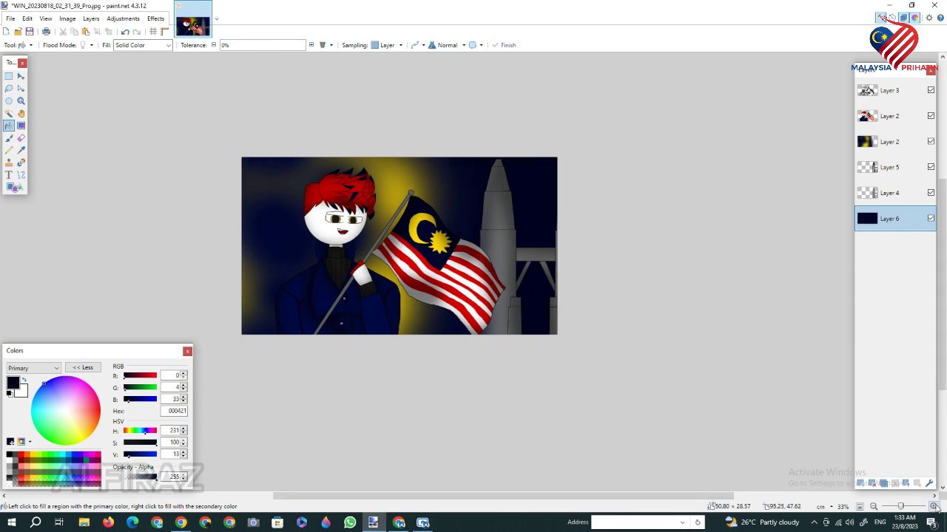
# Step: Make the boy's color layer active and set up the Paintbrush in white (FFFFFF) with width 8
pyautogui.click(933, 507)
pyautogui.click(933, 506)
pyautogui.click(934, 507)
pyautogui.scroll(3, 822, 457)
pyautogui.moveTo(439, 496); pyautogui.dragTo(471, 496)
pyautogui.click(889, 116)
pyautogui.scroll(-3, 386, 423)
pyautogui.moveTo(392, 496); pyautogui.dragTo(183, 497)
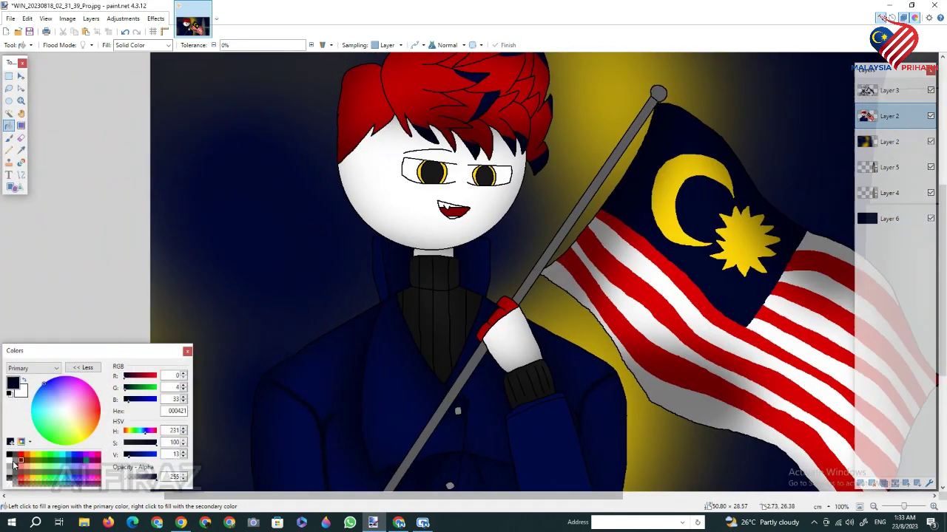
pyautogui.click(10, 461)
pyautogui.click(9, 138)
pyautogui.click(122, 45)
pyautogui.moveTo(123, 216); pyautogui.dragTo(124, 76)
pyautogui.click(98, 118)
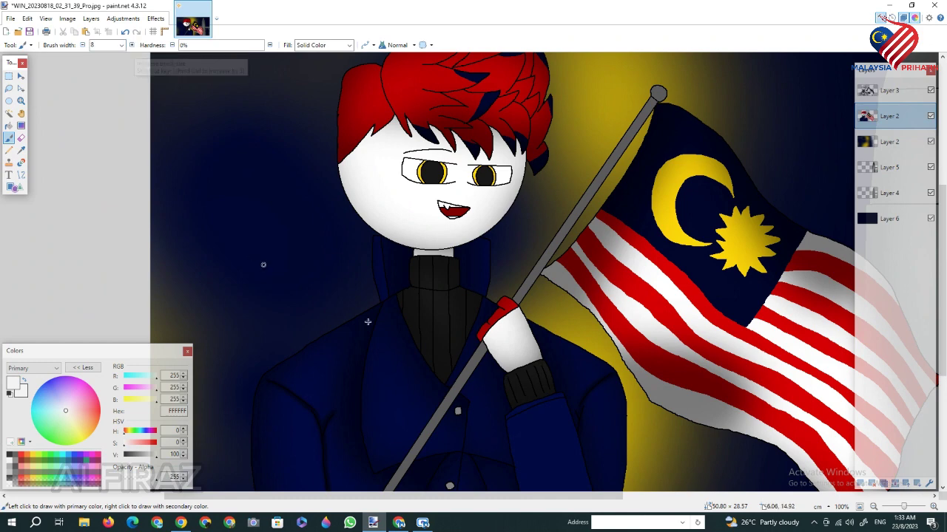
# Step: Handwrite "Malaysia" in white on the dark background beside the boy with brush width 6
pyautogui.moveTo(406, 497); pyautogui.dragTo(350, 496)
pyautogui.click(933, 506)
pyautogui.click(83, 45)
pyautogui.click(83, 45)
pyautogui.hotkey('ctrl', 'z')
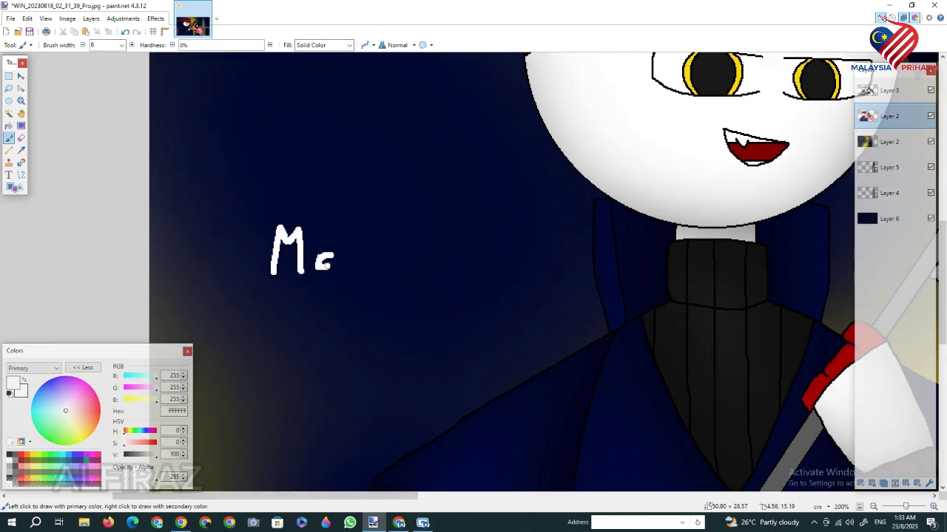
pyautogui.click(126, 32)
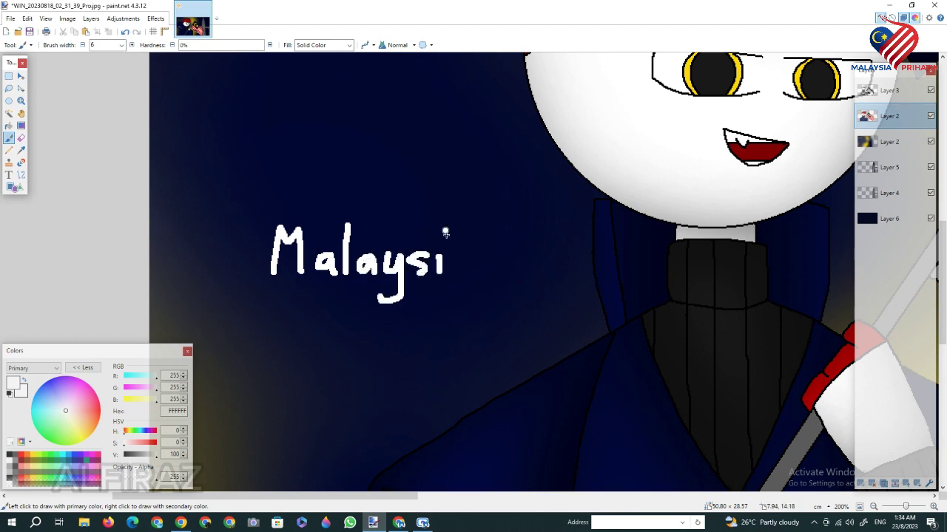
# Step: Underline the handwritten word with one slightly rising white brush stroke, redoing it until it fits
pyautogui.moveTo(239, 296); pyautogui.dragTo(546, 294)
pyautogui.click(125, 32)
pyautogui.moveTo(227, 284); pyautogui.dragTo(499, 282)
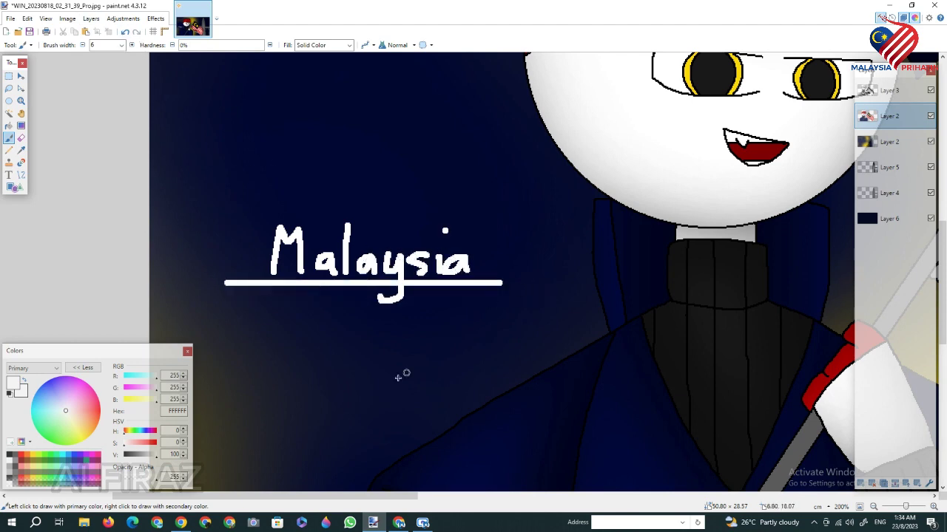
pyautogui.click(126, 32)
pyautogui.hotkey('ctrl', 'z')
pyautogui.moveTo(220, 298)
pyautogui.mouseDown()
pyautogui.moveTo(501, 311)
pyautogui.moveTo(515, 282)
pyautogui.mouseUp()
# Step: Handwrite a slanted white signature on the background below the underlined word with brush width 4
pyautogui.scroll(-3, 516, 296)
pyautogui.moveTo(367, 497); pyautogui.dragTo(341, 499)
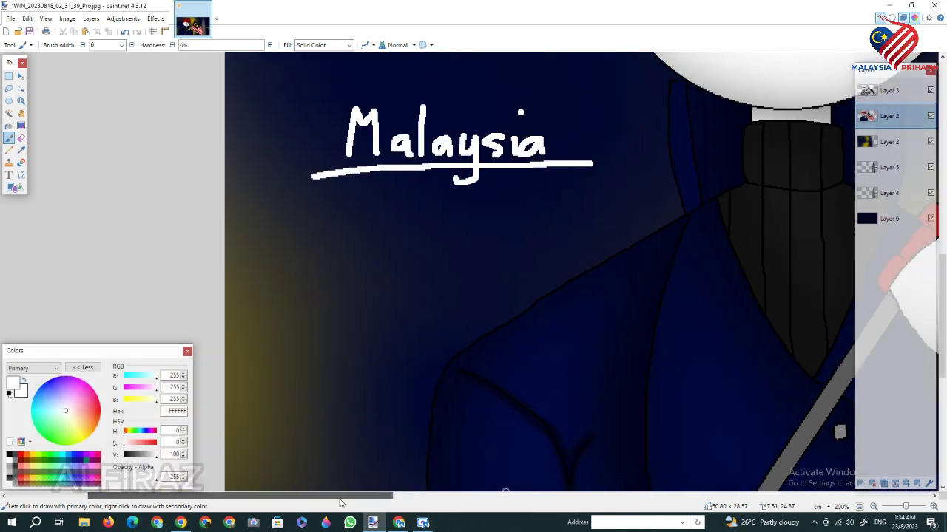
pyautogui.click(933, 506)
pyautogui.click(933, 506)
pyautogui.click(84, 45)
pyautogui.click(84, 45)
pyautogui.moveTo(208, 319)
pyautogui.mouseDown()
pyautogui.moveTo(342, 161)
pyautogui.moveTo(403, 242)
pyautogui.mouseUp()
pyautogui.click(126, 33)
pyautogui.hotkey('ctrl', 'z')
pyautogui.moveTo(238, 355)
pyautogui.mouseDown()
pyautogui.moveTo(355, 118)
pyautogui.moveTo(500, 159)
pyautogui.moveTo(338, 271)
pyautogui.moveTo(457, 215)
pyautogui.mouseUp()
pyautogui.hotkey('ctrl', 'z')
pyautogui.moveTo(179, 278); pyautogui.dragTo(451, 181)
pyautogui.click(396, 124)
pyautogui.scroll(-2, 133, 279)
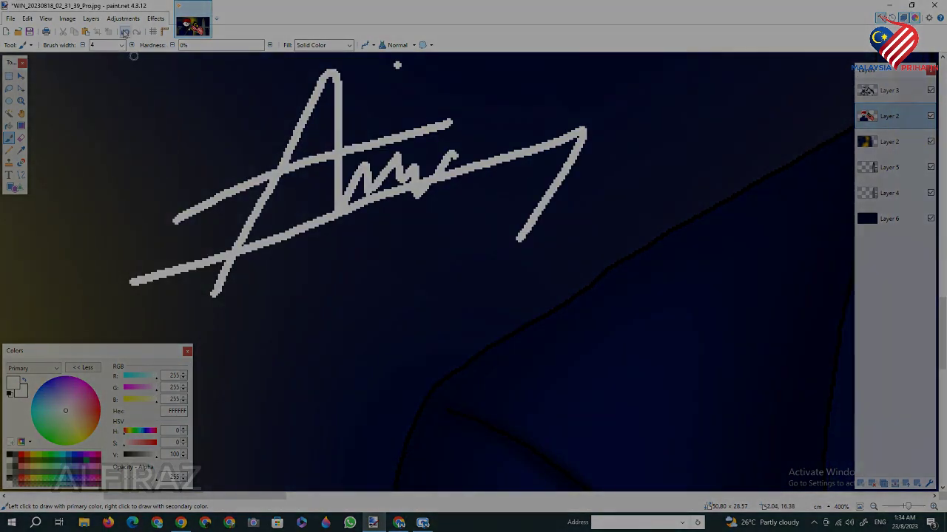